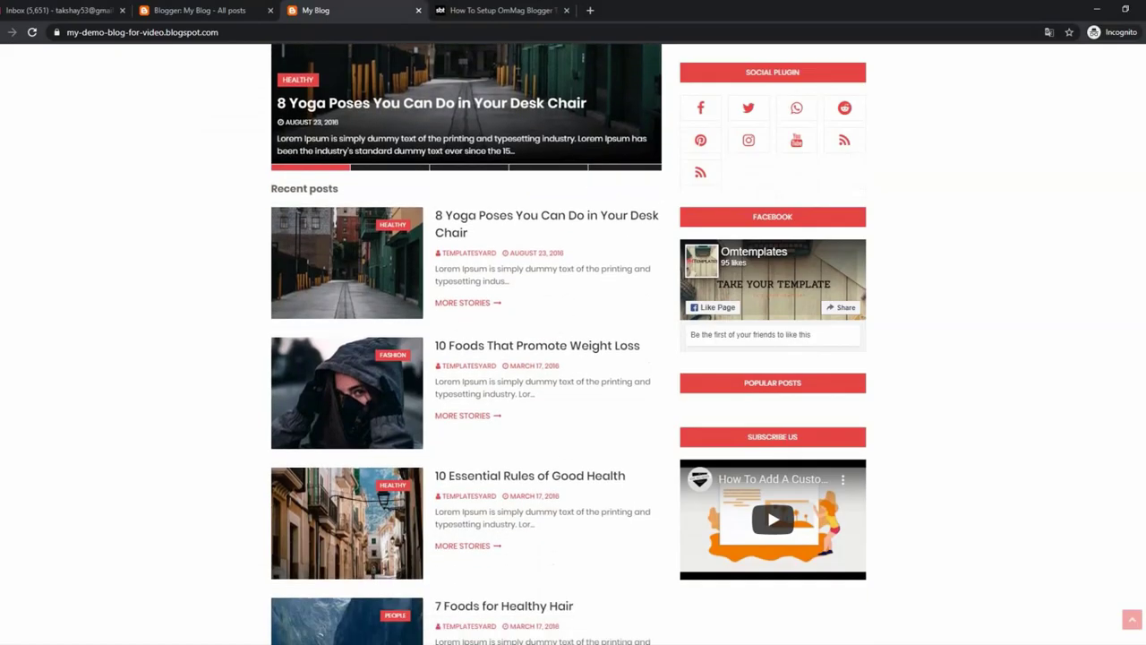
- Look over the demo blog's home page and the title of the OmMag template setup article
{"action": "scroll", "coordinate": [573, 343], "scroll_direction": "down", "scroll_amount": 3}
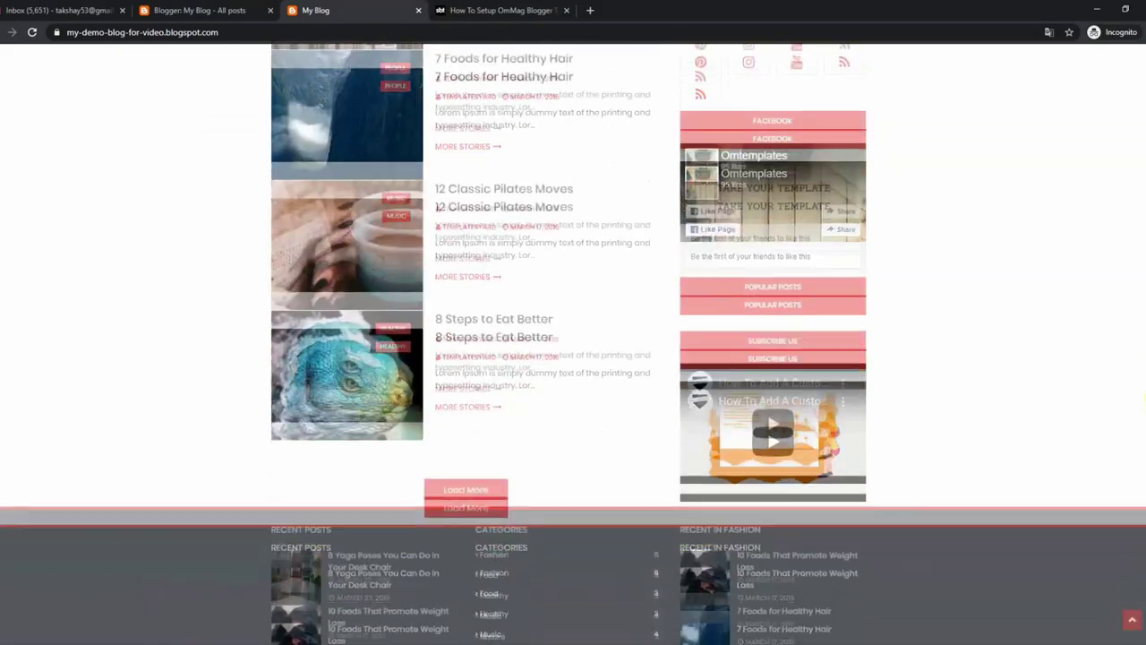
{"action": "scroll", "coordinate": [573, 344], "scroll_direction": "up", "scroll_amount": 5}
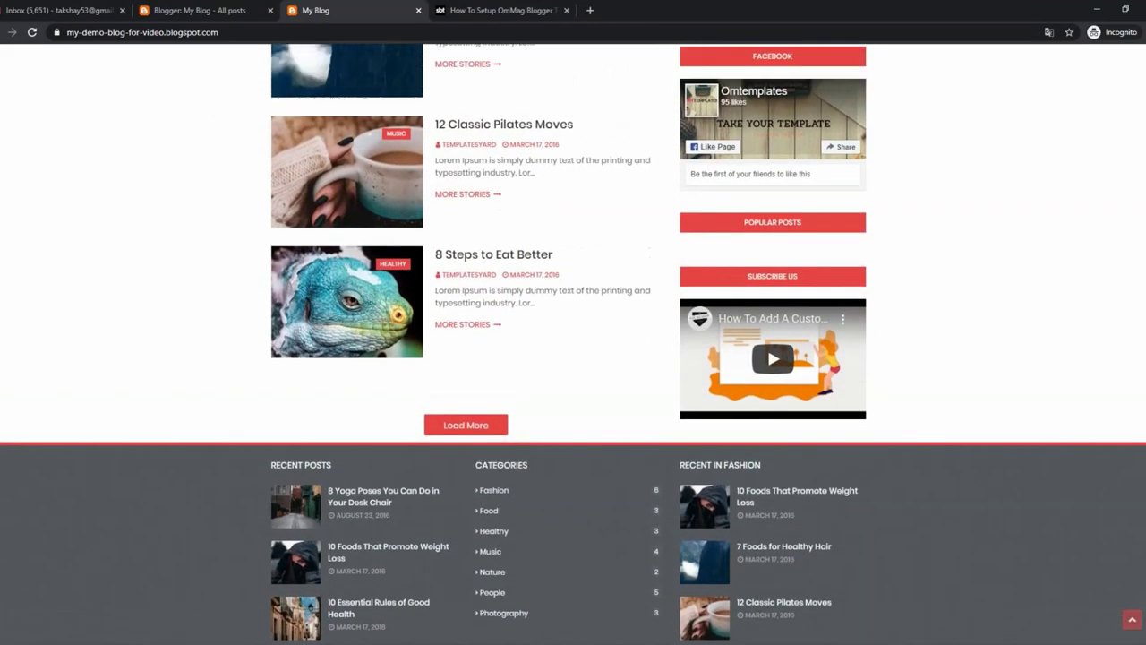
{"action": "scroll", "coordinate": [573, 343], "scroll_direction": "up", "scroll_amount": 6}
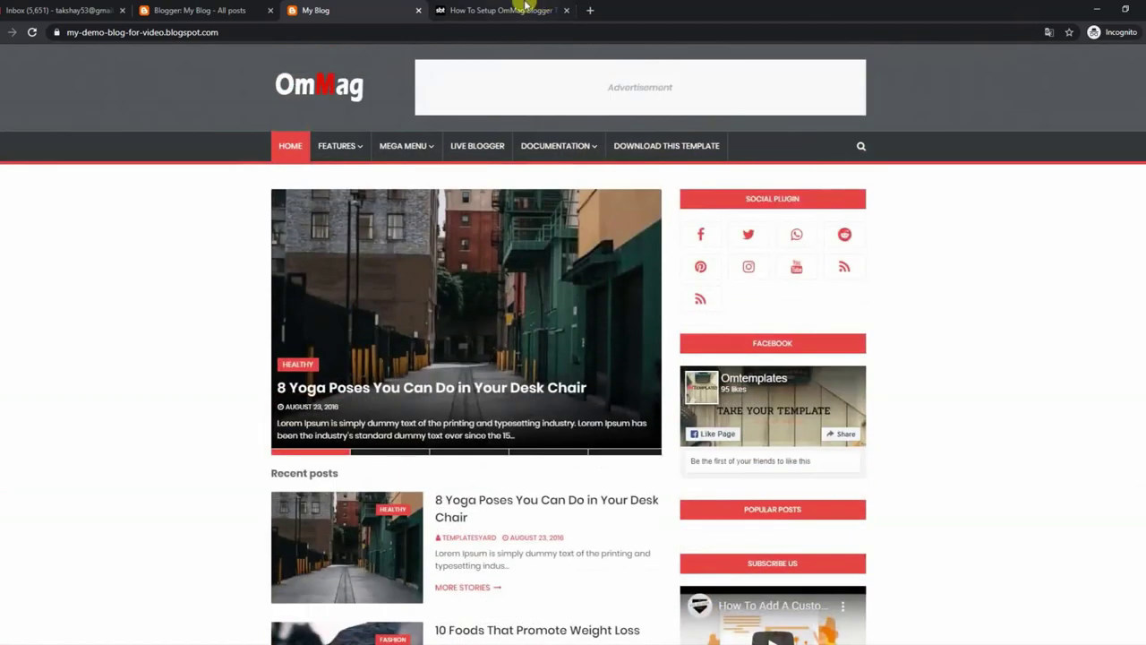
{"action": "left_click", "coordinate": [526, 9]}
{"action": "scroll", "coordinate": [173, 208], "scroll_direction": "up", "scroll_amount": 4}
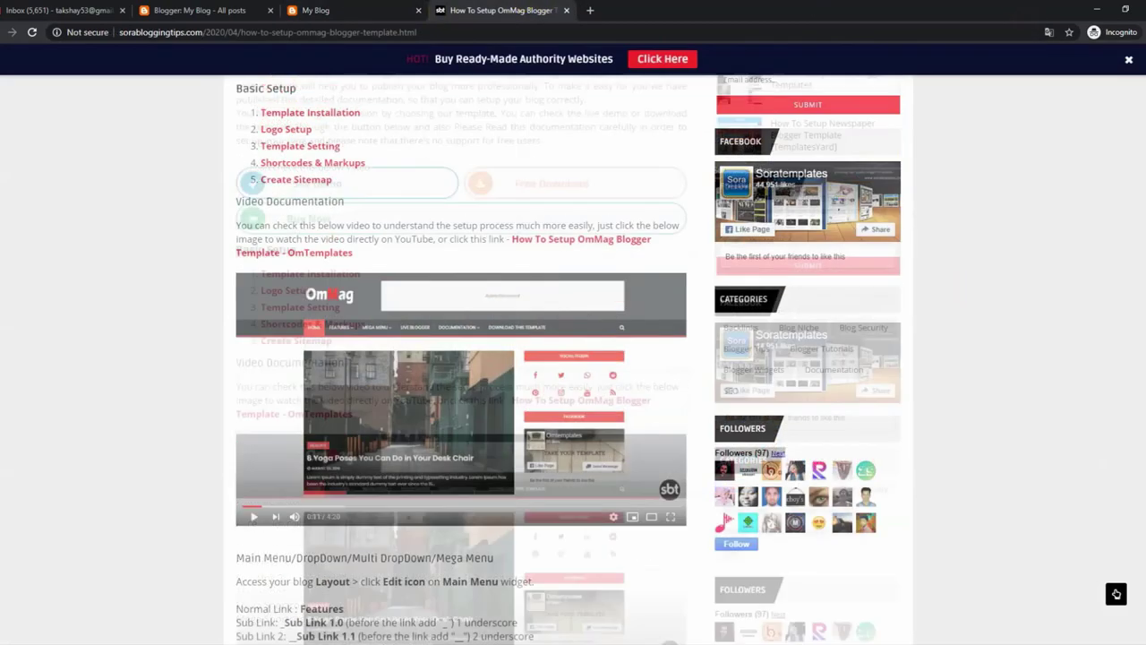
{"action": "left_click", "coordinate": [1116, 593]}
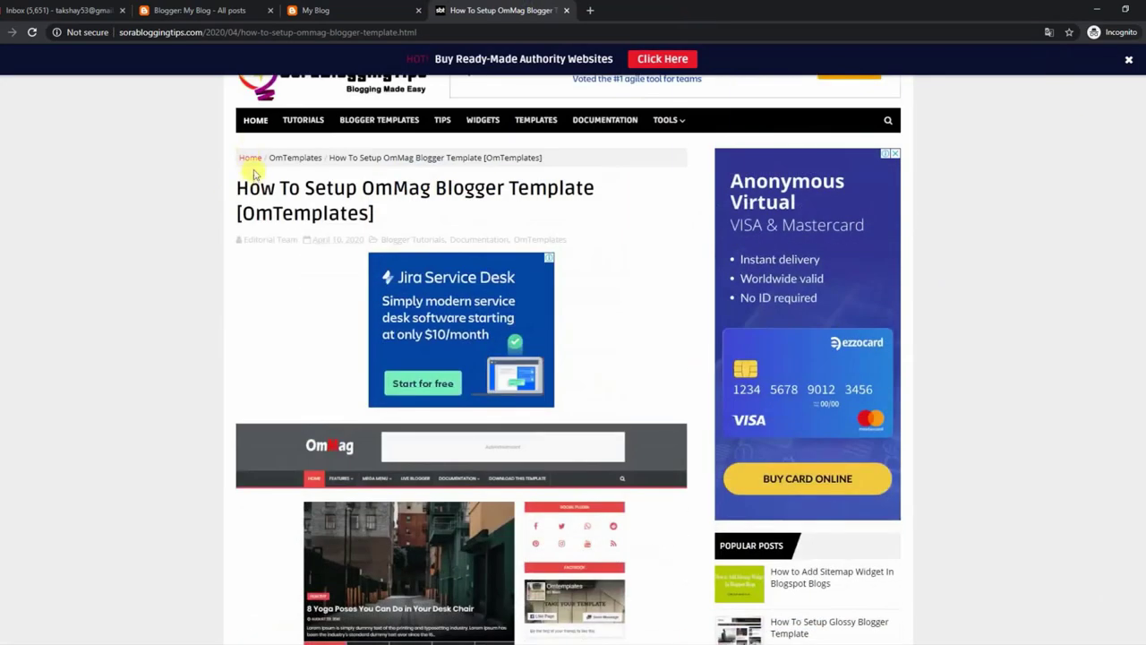
{"action": "left_click_drag", "start_coordinate": [240, 184], "coordinate": [606, 190]}
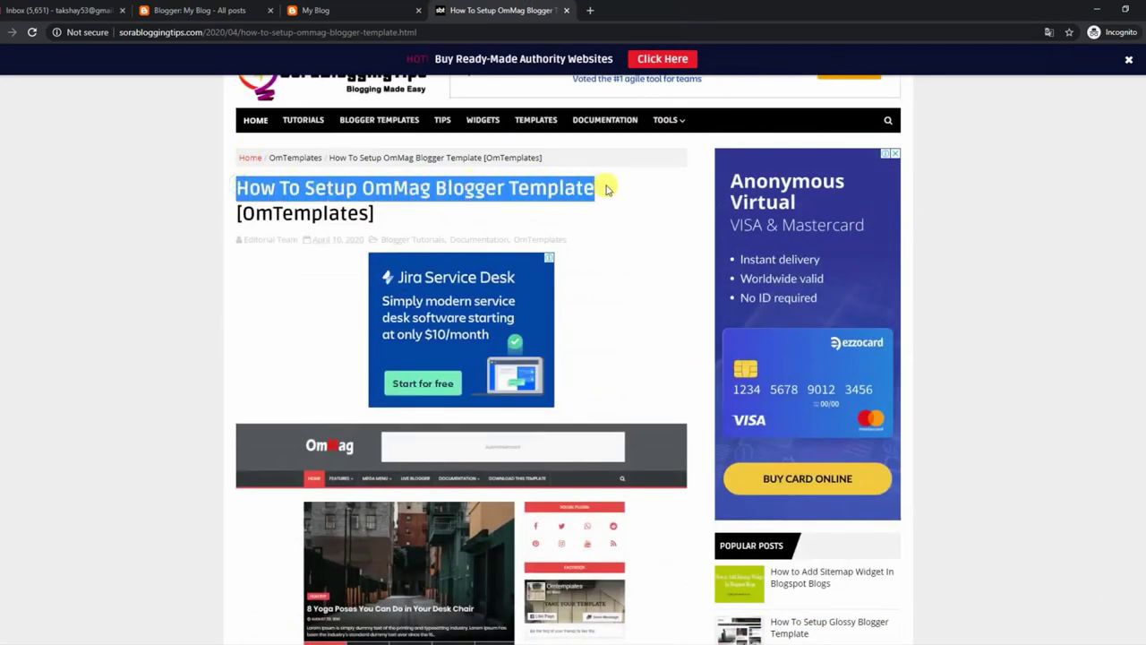
{"action": "left_click", "coordinate": [666, 217]}
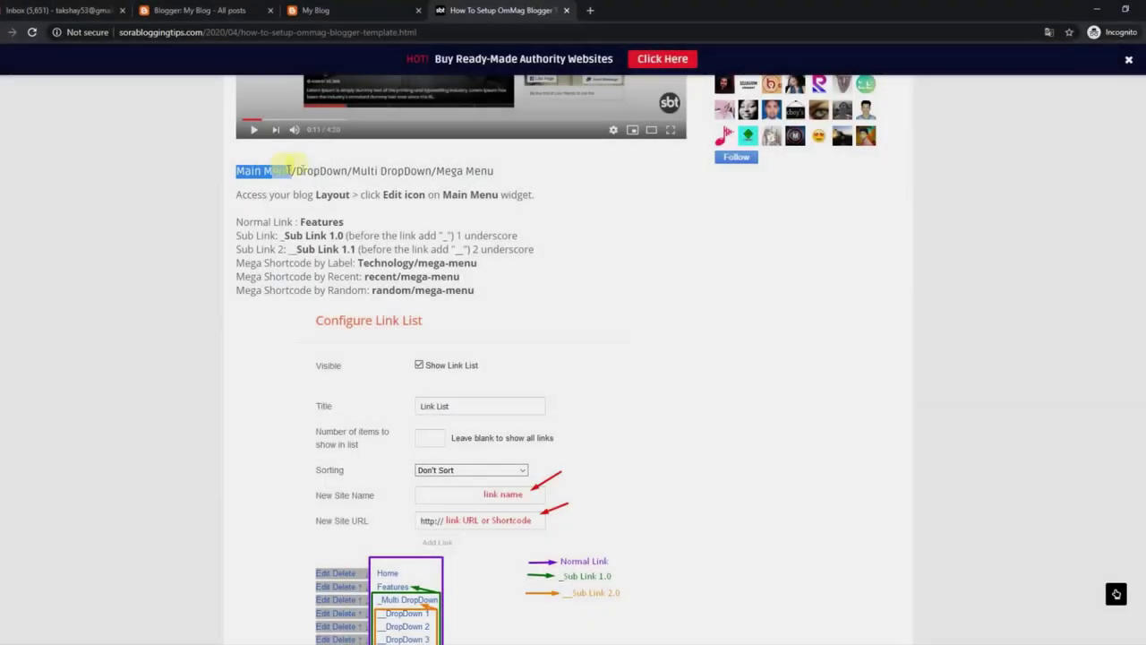
- Read the setup article's main menu instructions covering normal links, underscore-prefixed sub links and mega menu shortcodes
{"action": "left_click_drag", "start_coordinate": [288, 170], "coordinate": [457, 170]}
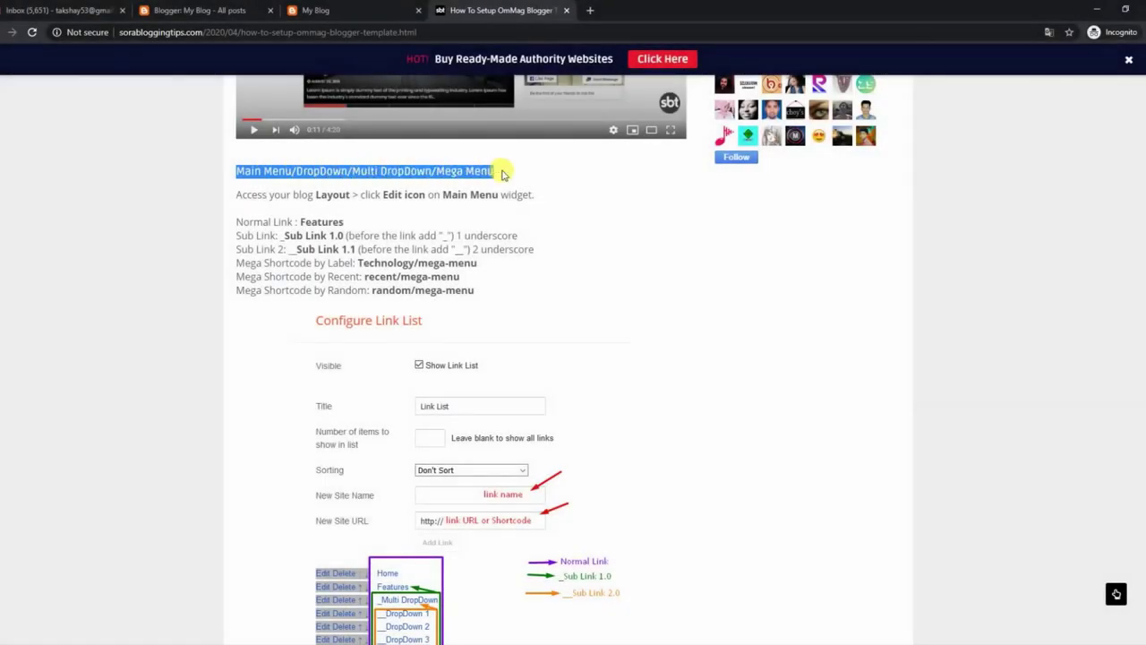
{"action": "left_click_drag", "start_coordinate": [237, 195], "coordinate": [456, 195]}
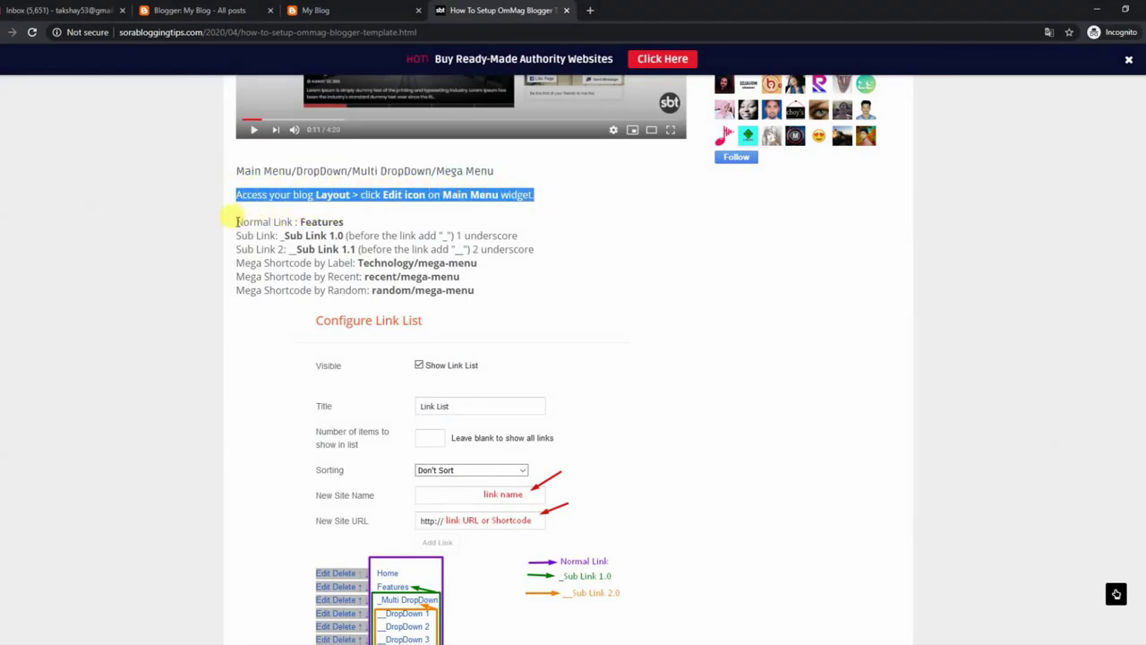
{"action": "left_click_drag", "start_coordinate": [237, 221], "coordinate": [351, 225]}
{"action": "left_click_drag", "start_coordinate": [237, 235], "coordinate": [528, 239]}
{"action": "left_click_drag", "start_coordinate": [236, 248], "coordinate": [517, 251]}
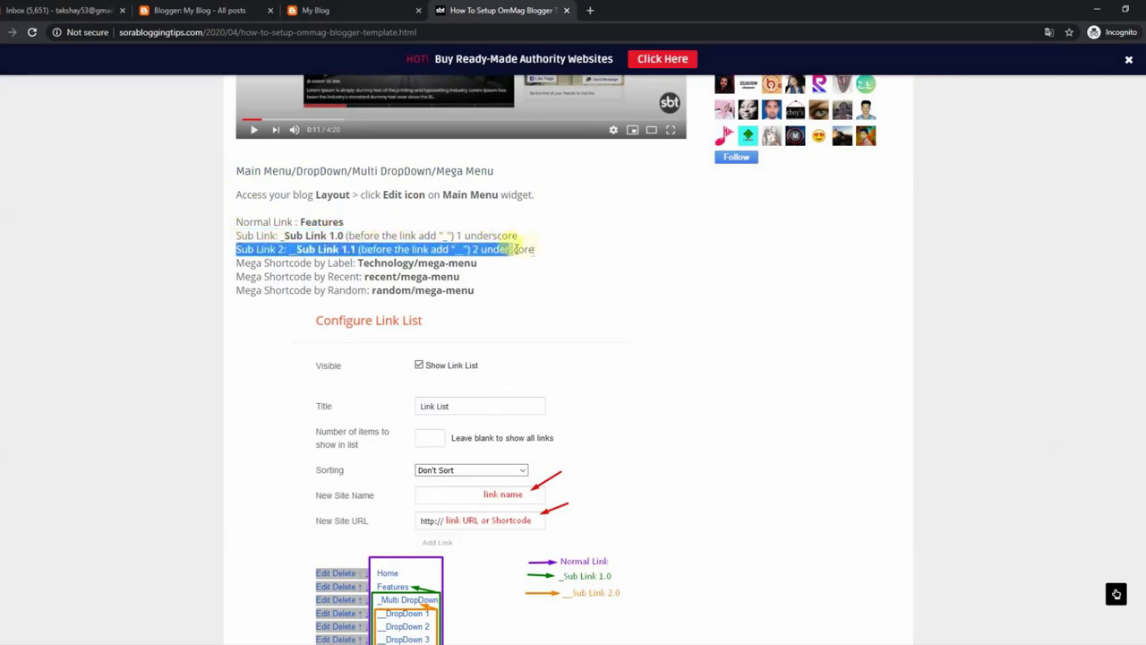
{"action": "left_click_drag", "start_coordinate": [238, 262], "coordinate": [491, 289]}
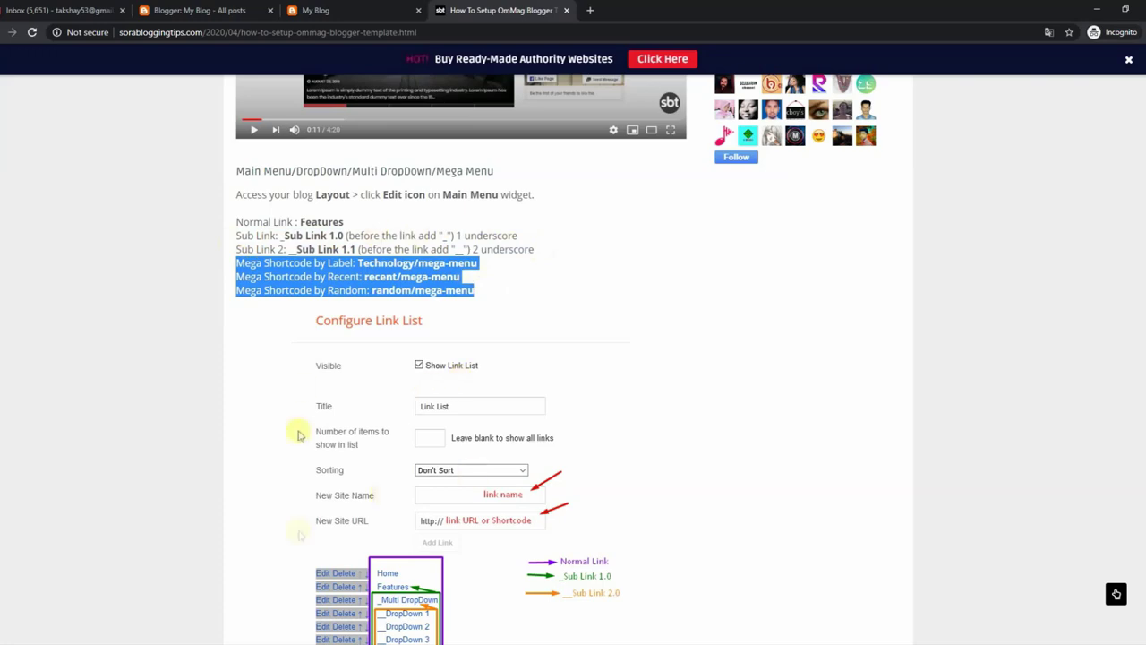
- Examine the Multi DropDown submenu under Features on the demo blog
{"action": "left_click", "coordinate": [417, 8]}
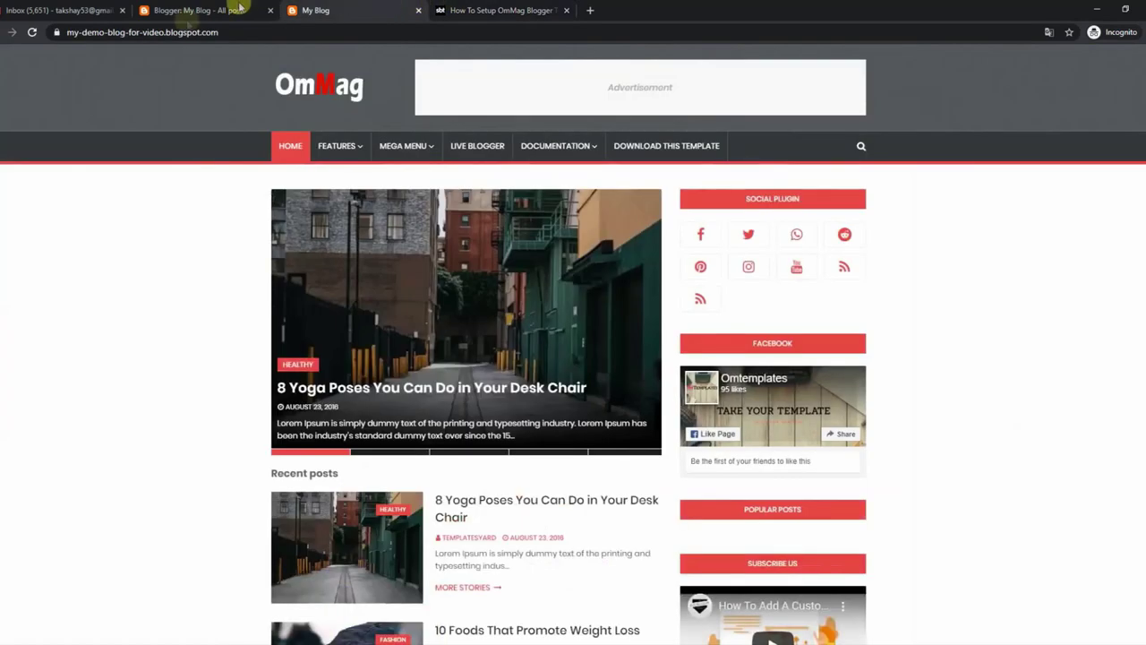
{"action": "mouse_move", "coordinate": [345, 145]}
{"action": "mouse_move", "coordinate": [350, 179]}
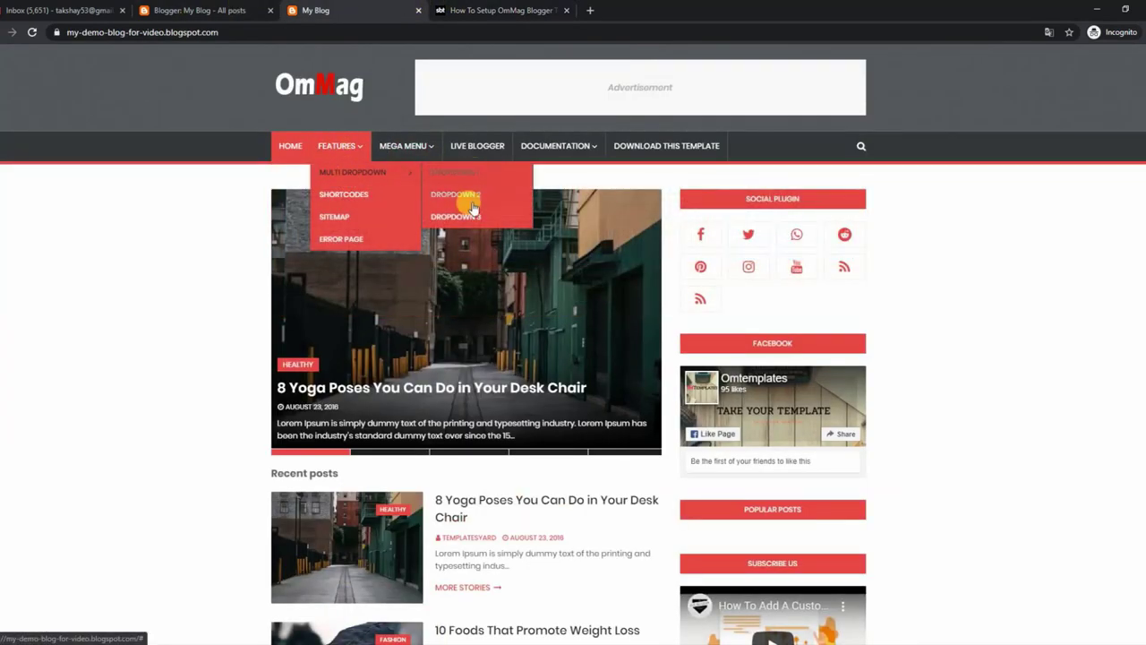
- Open the Main Menu's Link List gadget for editing from the Blogger layout and show its list of links
{"action": "left_click", "coordinate": [208, 7]}
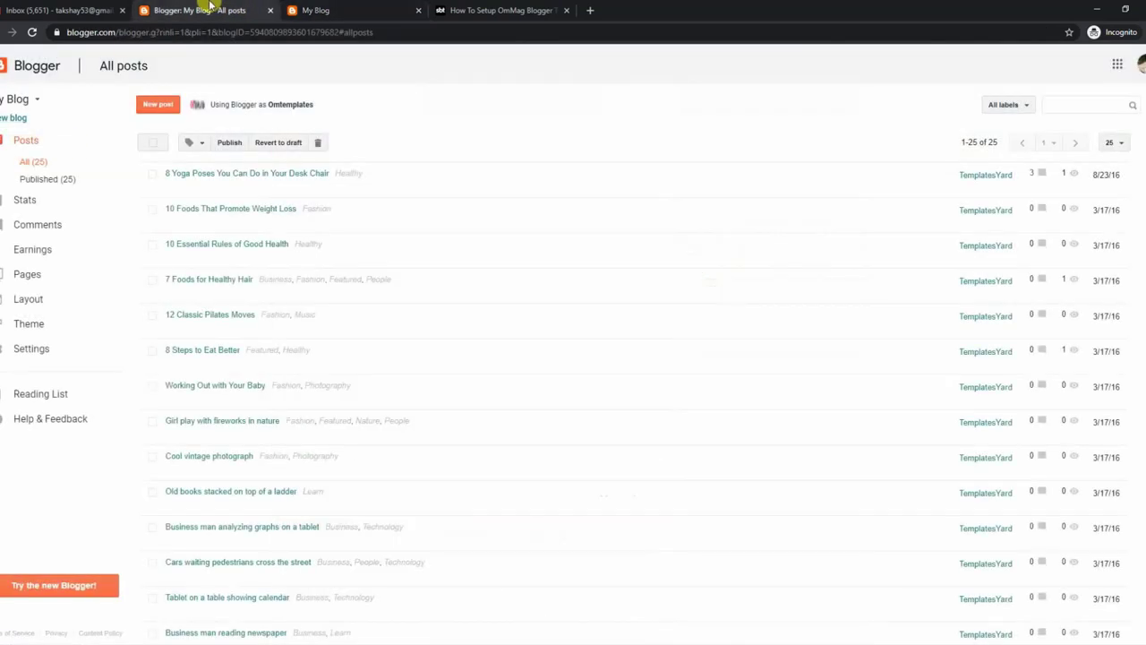
{"action": "left_click", "coordinate": [31, 299]}
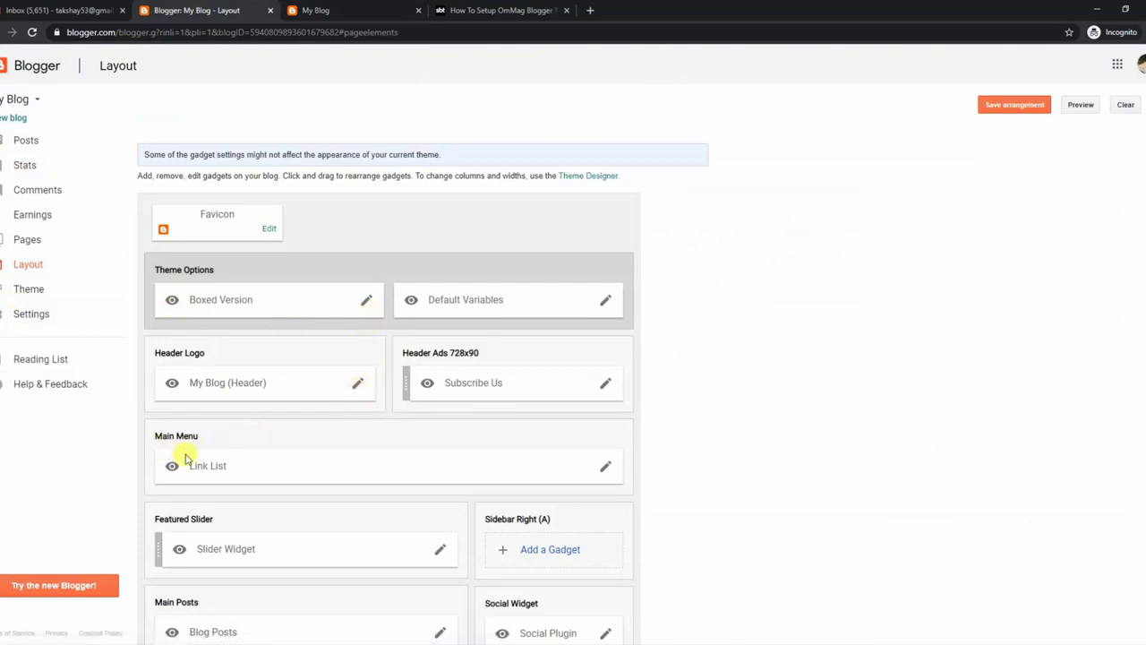
{"action": "left_click", "coordinate": [606, 470]}
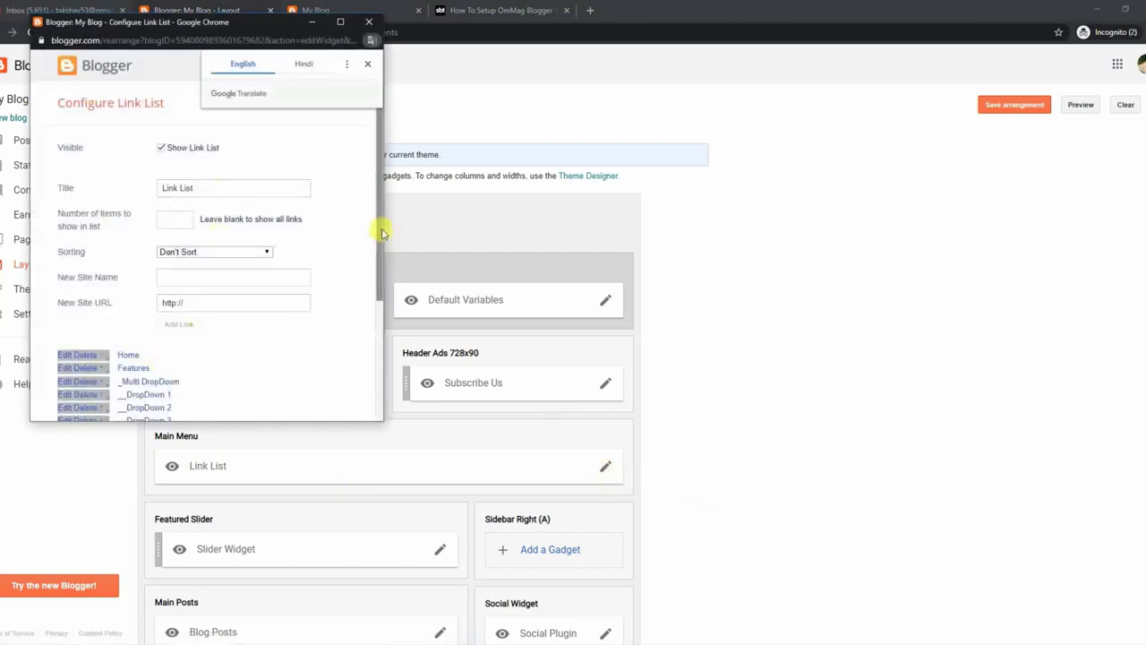
{"action": "scroll", "coordinate": [371, 310], "scroll_direction": "down", "scroll_amount": 2}
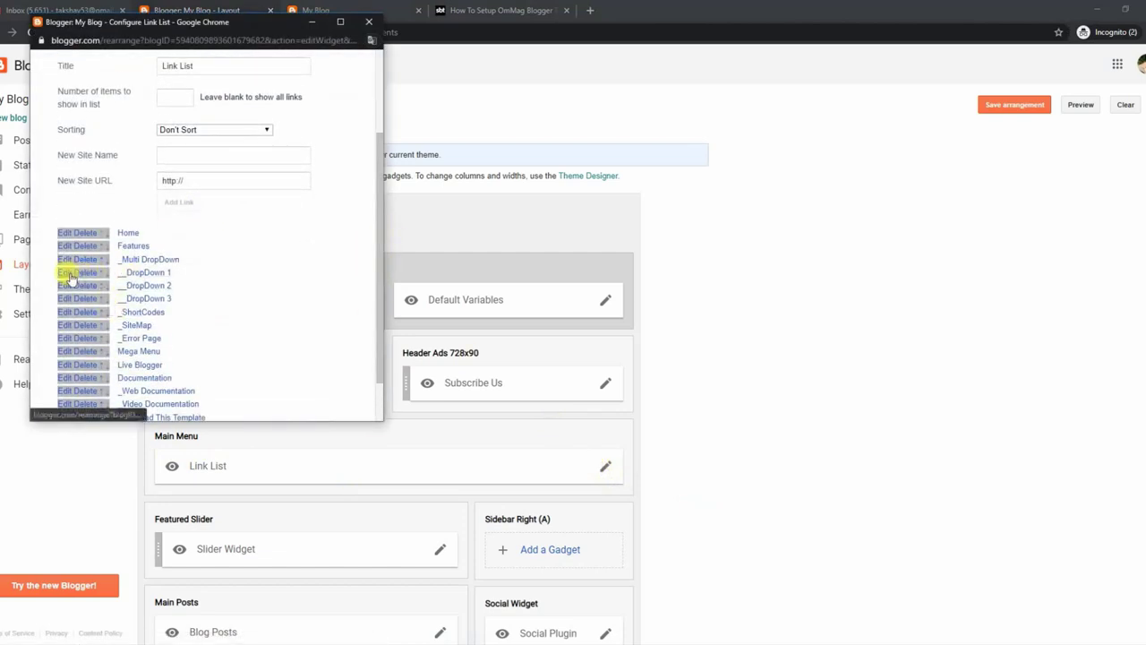
- Cut the word "DropDown" from the "__DropDown 1" link's name and save the link list
{"action": "left_click", "coordinate": [68, 273]}
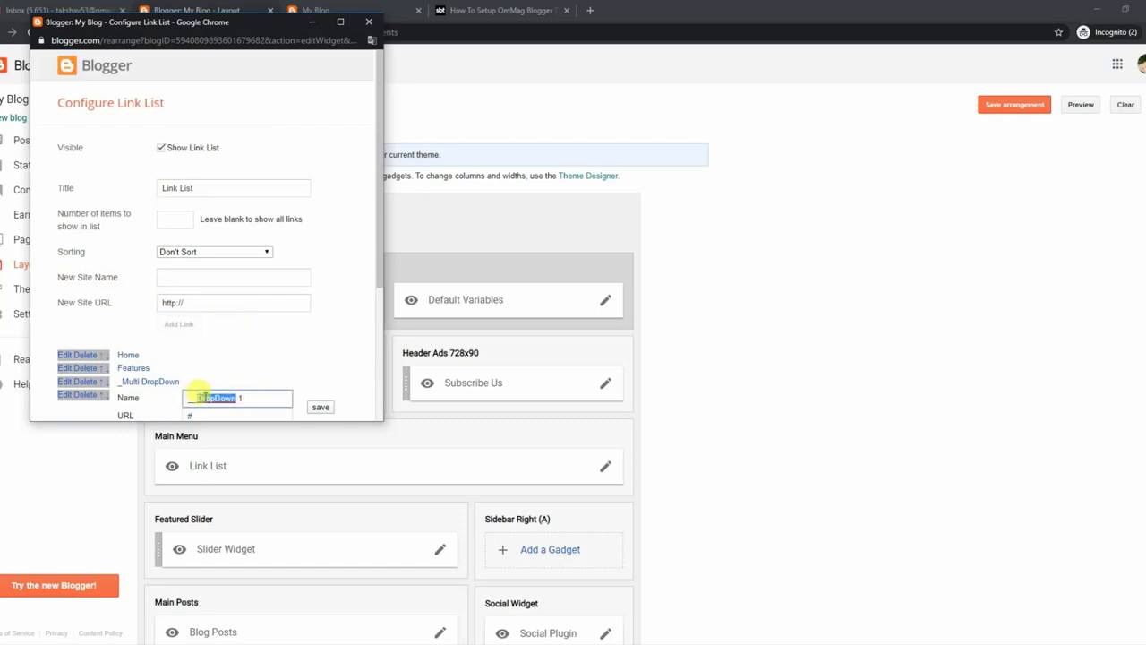
{"action": "right_click", "coordinate": [202, 398]}
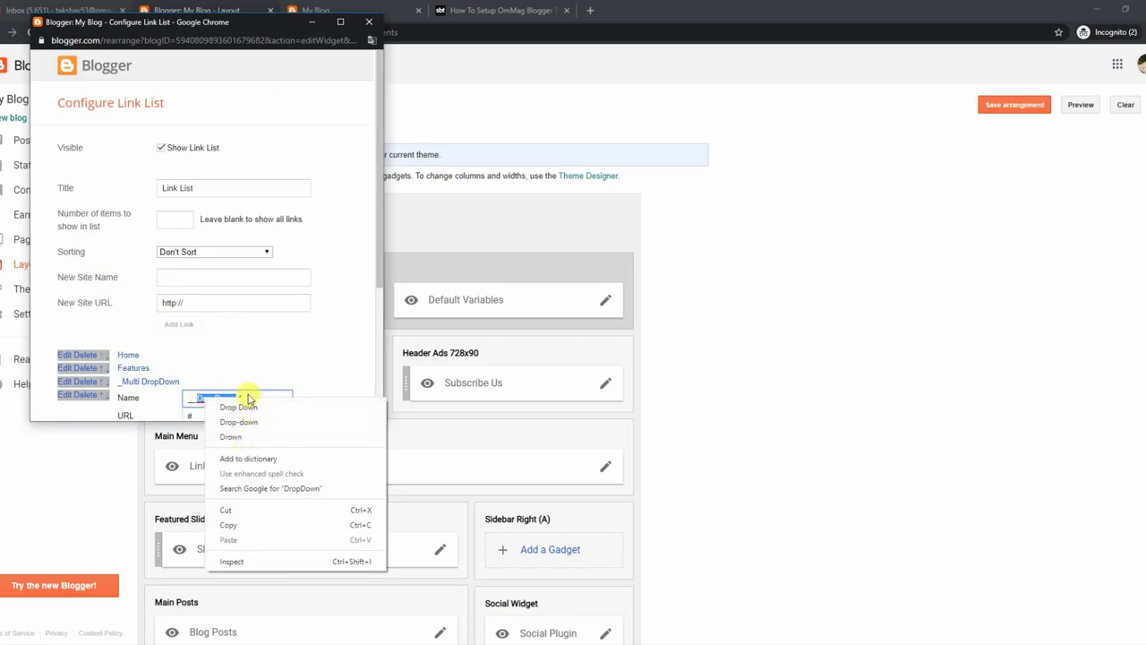
{"action": "left_click", "coordinate": [252, 510]}
{"action": "left_click", "coordinate": [320, 407]}
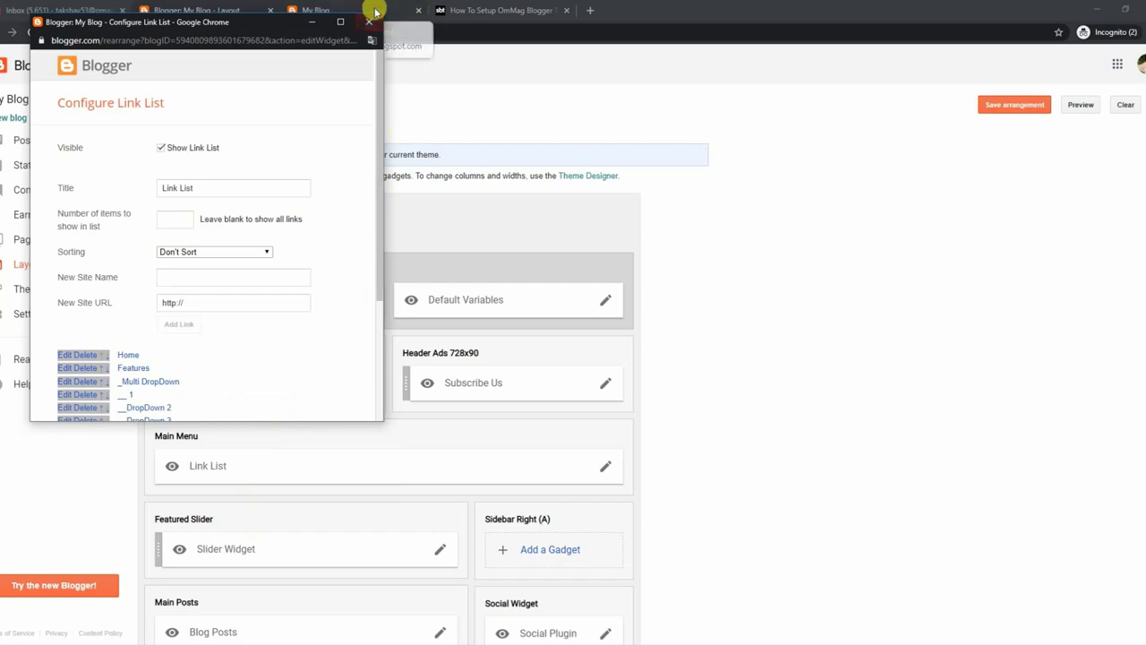
{"action": "left_click_drag", "start_coordinate": [376, 68], "coordinate": [371, 238]}
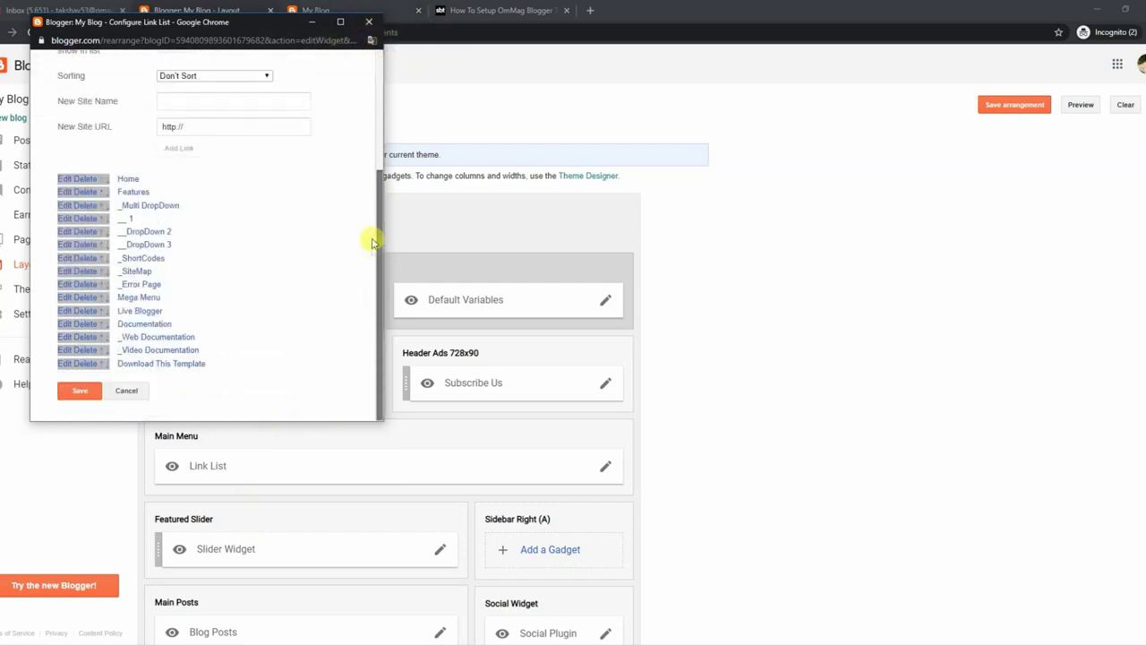
{"action": "left_click", "coordinate": [84, 388]}
- Reload the demo blog and check the Multi DropDown submenu under Features for the renamed link
{"action": "left_click", "coordinate": [351, 6]}
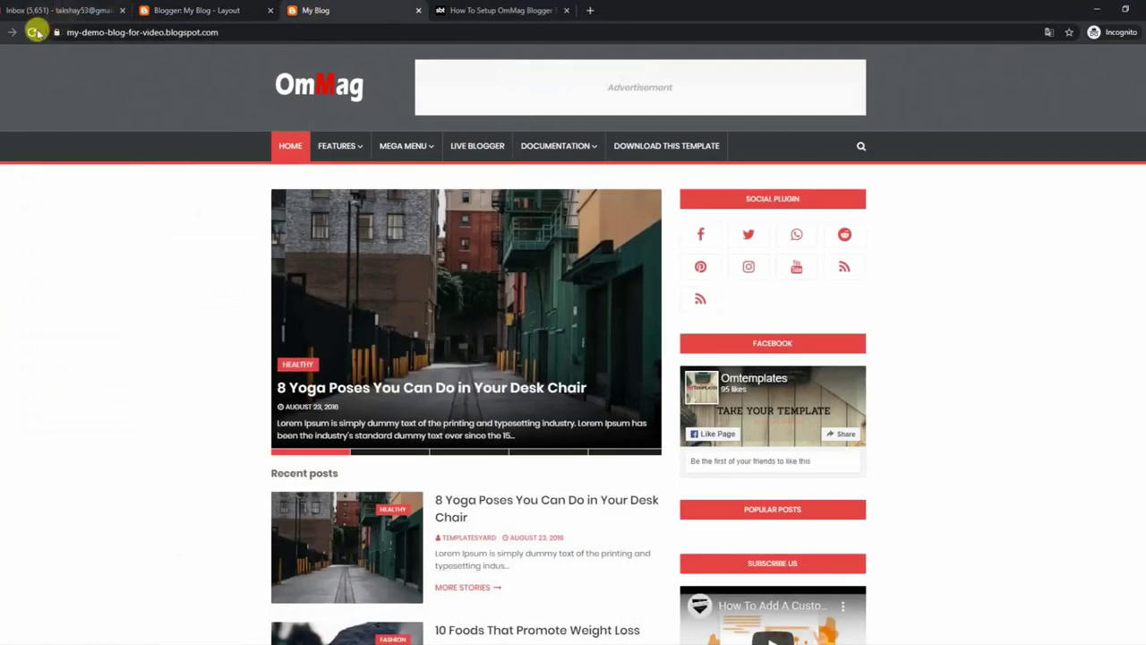
{"action": "mouse_move", "coordinate": [375, 179]}
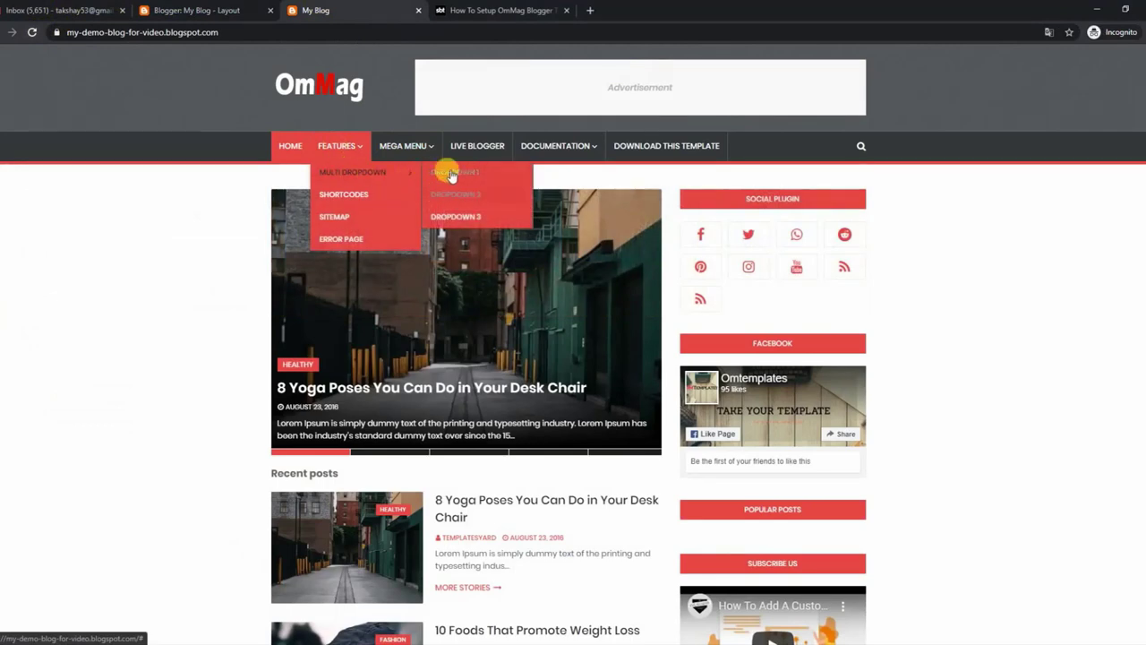
{"action": "left_click", "coordinate": [32, 34]}
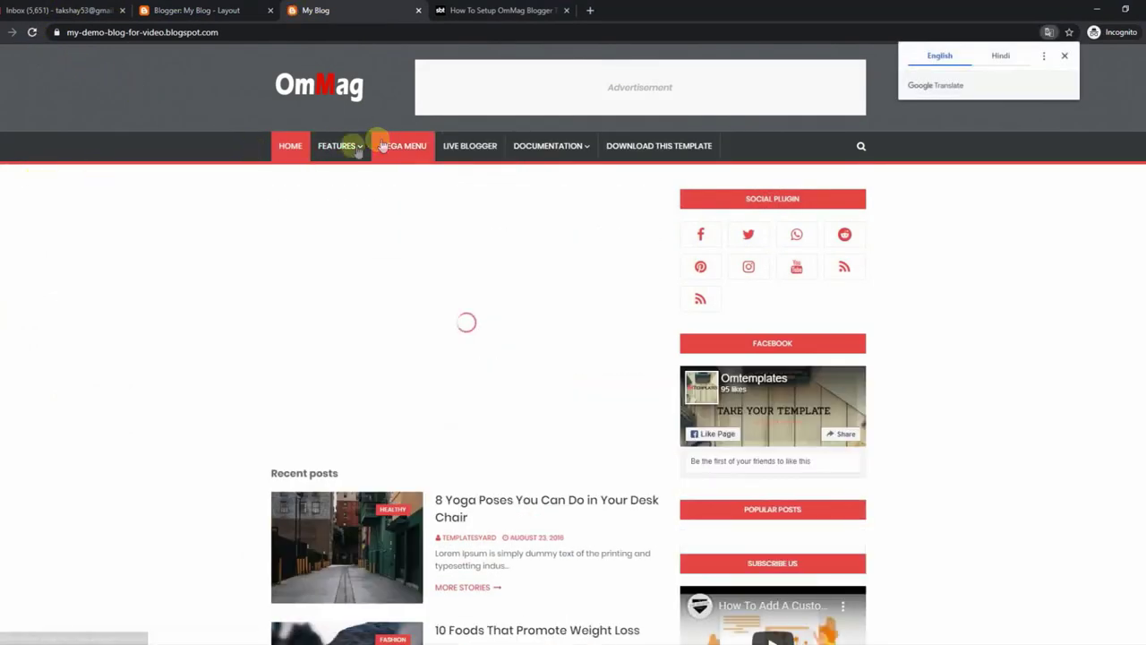
{"action": "mouse_move", "coordinate": [340, 146]}
{"action": "mouse_move", "coordinate": [407, 172]}
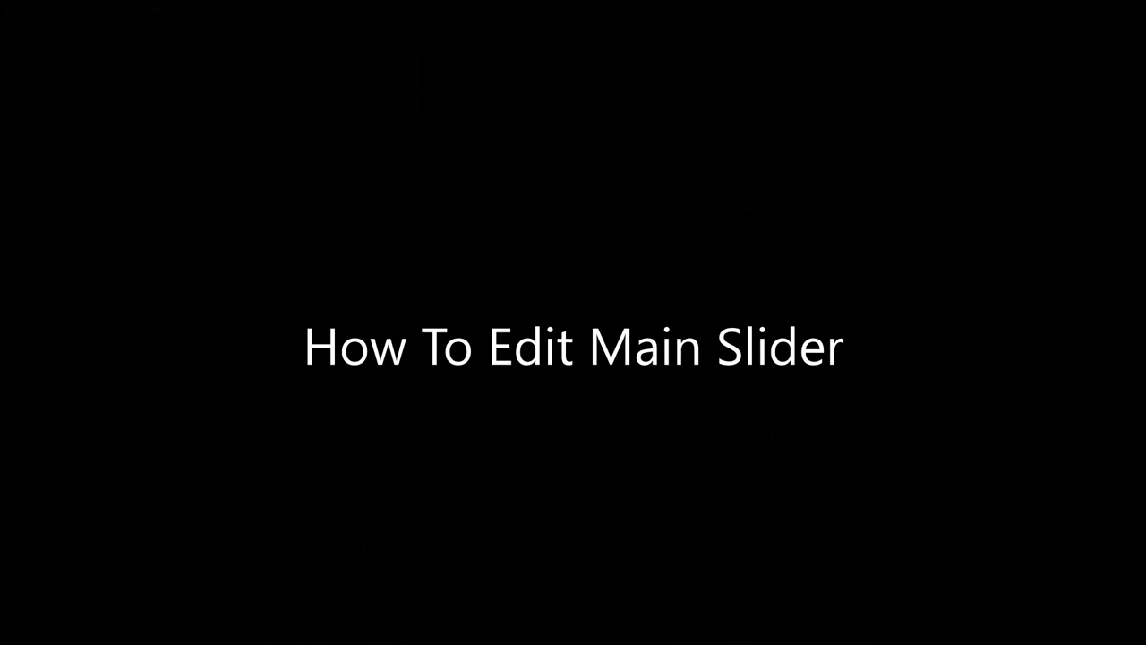
- Read the setup article's Main Slider instructions, including the shortcode format and the 6/Anime/slider example
{"action": "left_click_drag", "start_coordinate": [236, 134], "coordinate": [651, 159]}
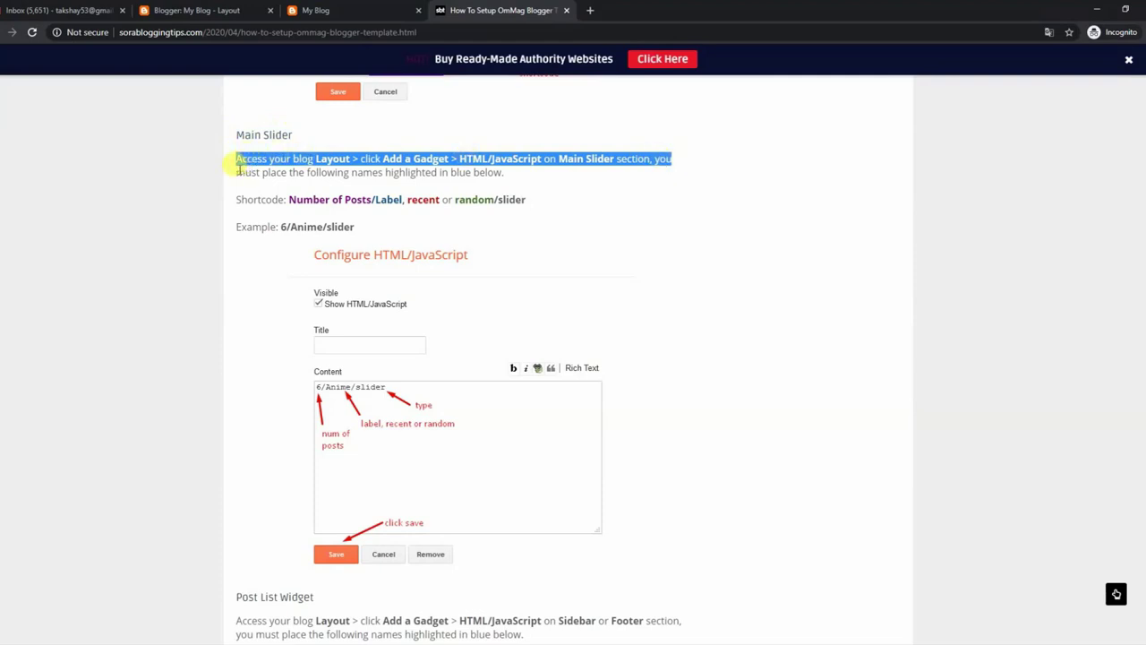
{"action": "left_click_drag", "start_coordinate": [238, 170], "coordinate": [525, 182]}
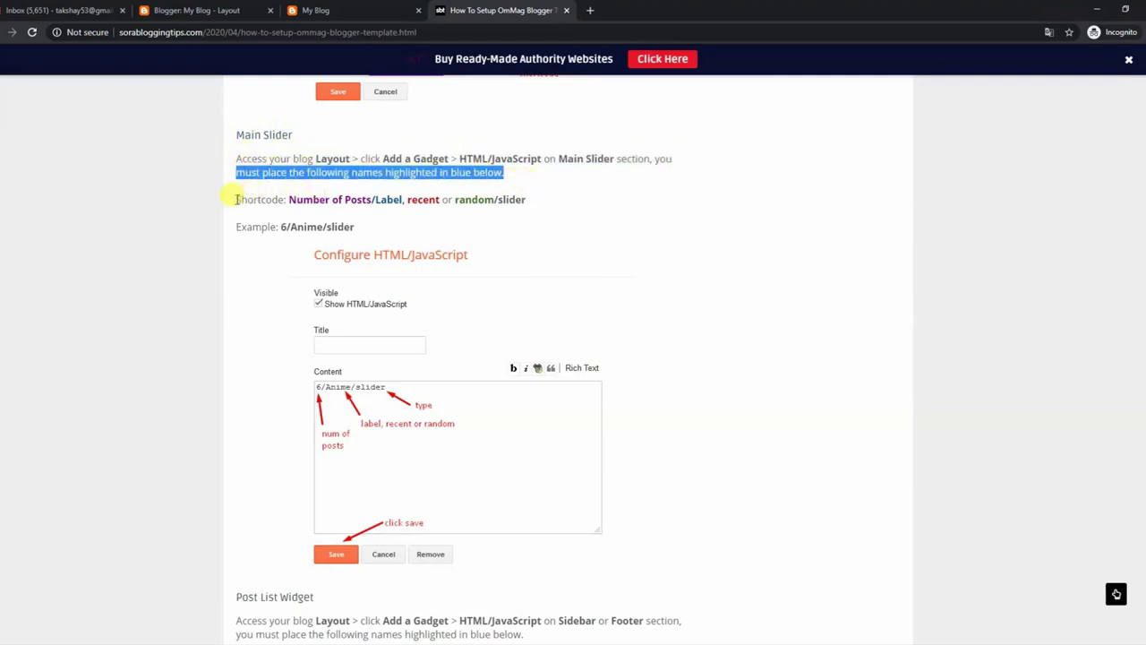
{"action": "left_click_drag", "start_coordinate": [237, 199], "coordinate": [488, 205]}
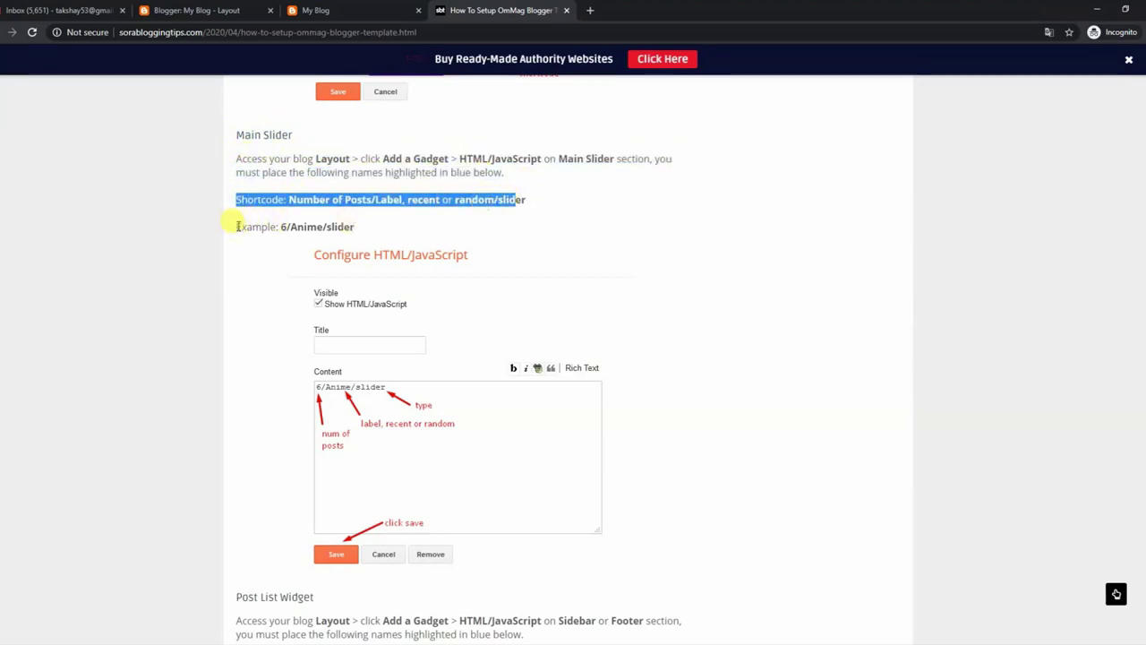
{"action": "left_click_drag", "start_coordinate": [239, 225], "coordinate": [385, 232]}
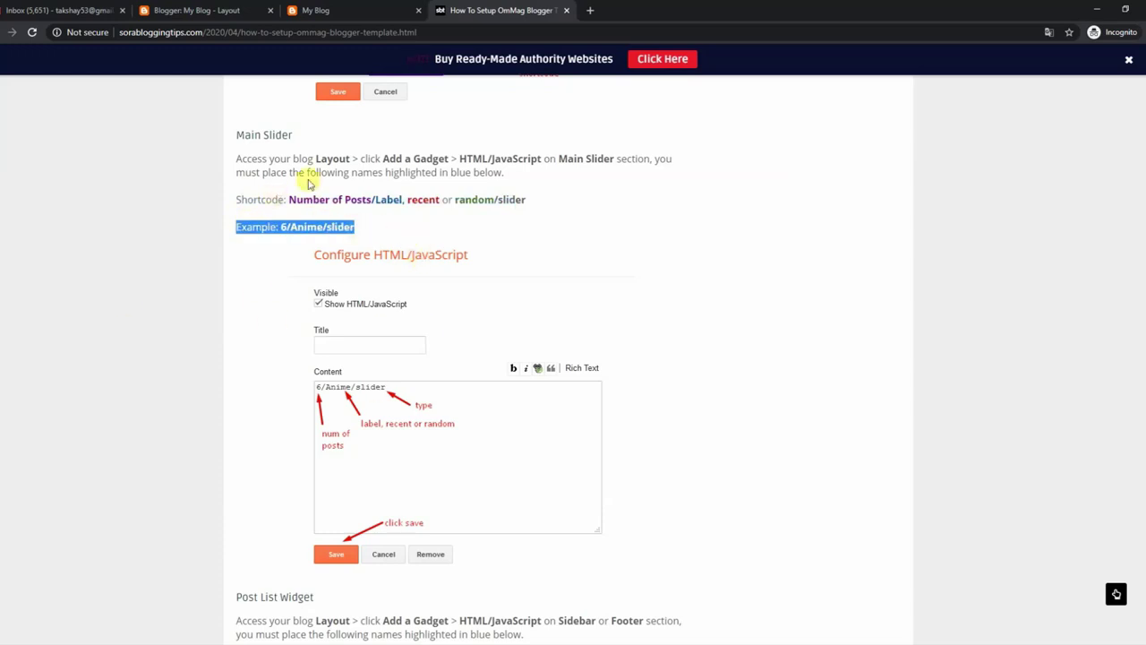
- Browse through the slides of the featured slider on the demo blog's home page
{"action": "left_click", "coordinate": [333, 10]}
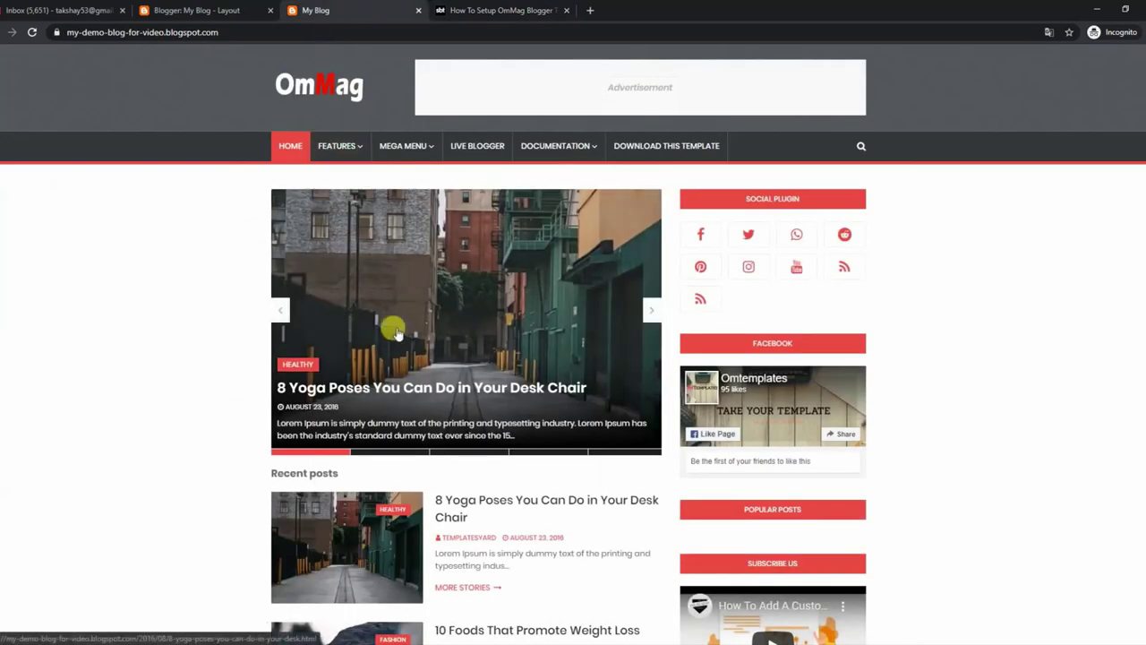
{"action": "left_click", "coordinate": [648, 314]}
{"action": "left_click", "coordinate": [648, 313]}
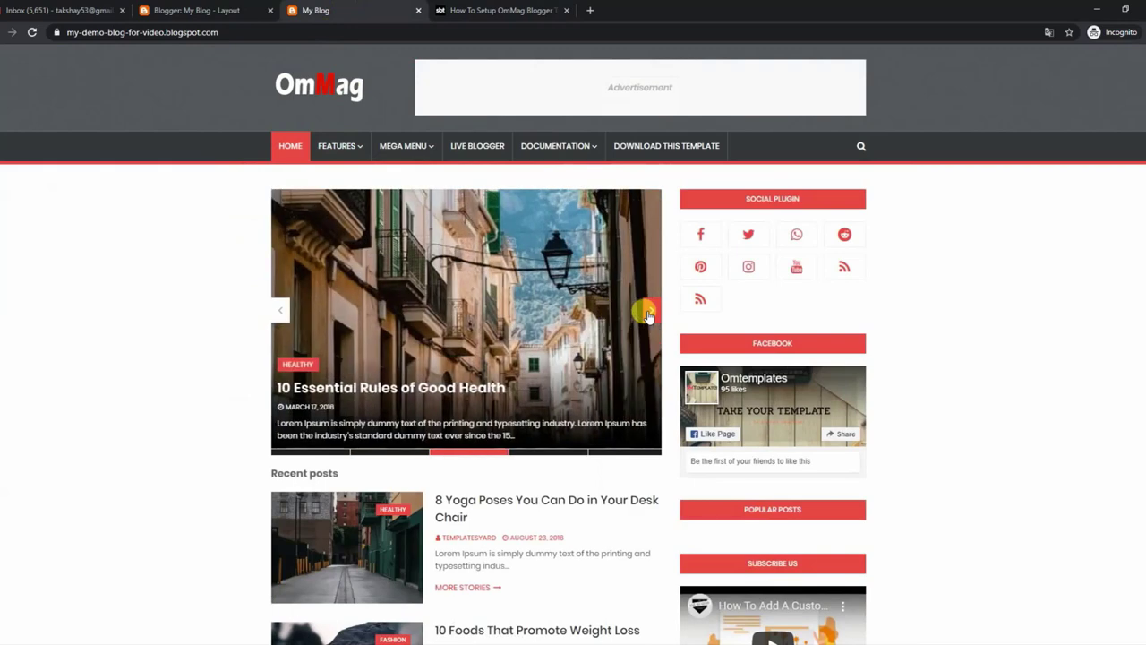
{"action": "left_click", "coordinate": [648, 313]}
{"action": "left_click", "coordinate": [648, 313]}
- Set the Featured Slider's Slider Widget content to 5/random/slider in the Blogger layout and save it
{"action": "left_click", "coordinate": [245, 8]}
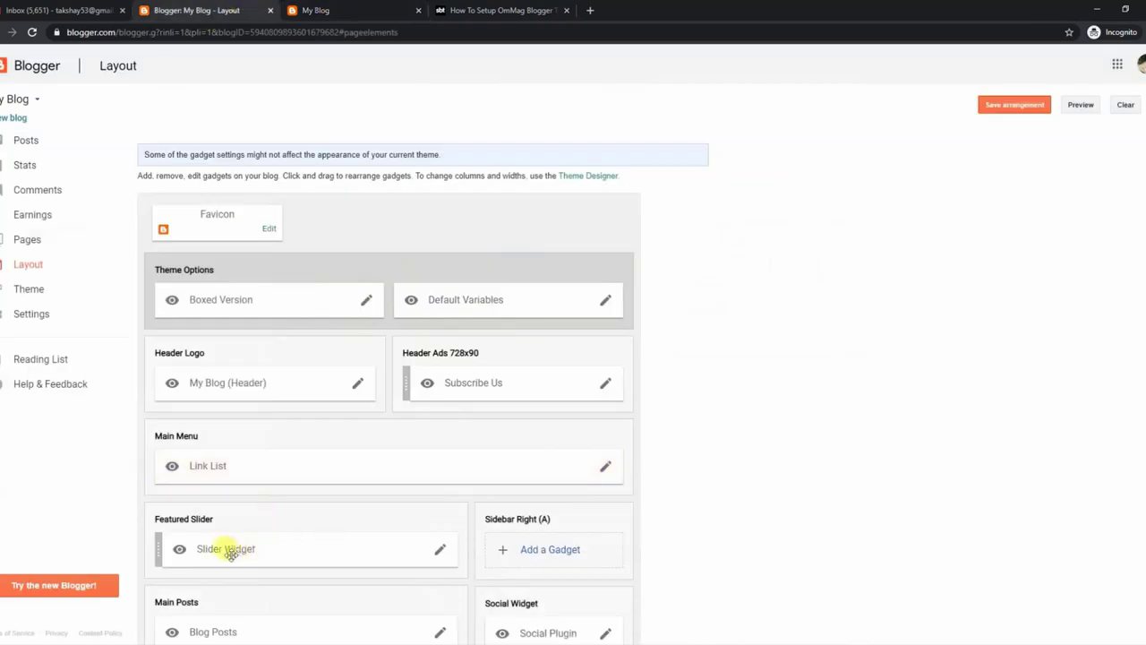
{"action": "left_click", "coordinate": [436, 550]}
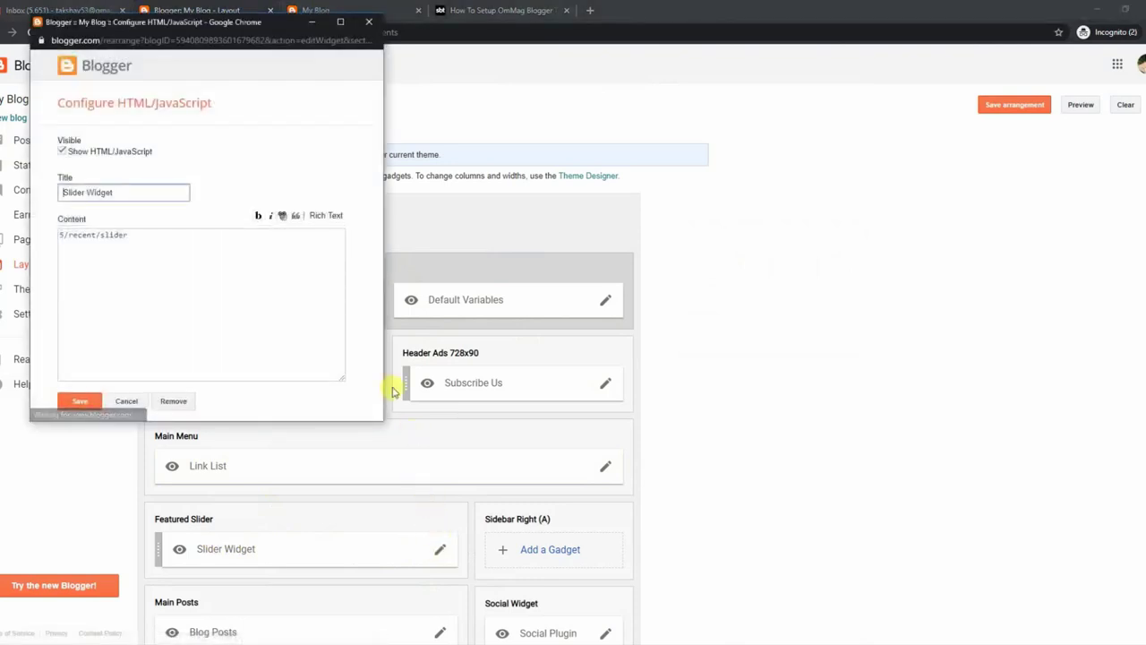
{"action": "left_click", "coordinate": [93, 234]}
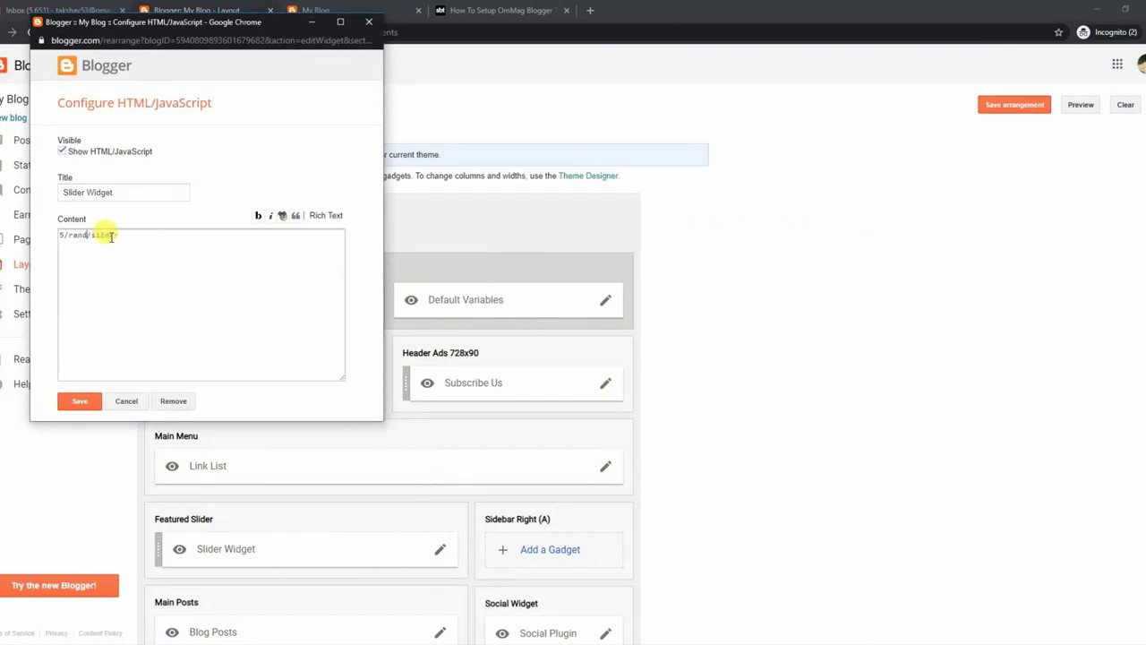
{"action": "left_click", "coordinate": [81, 400]}
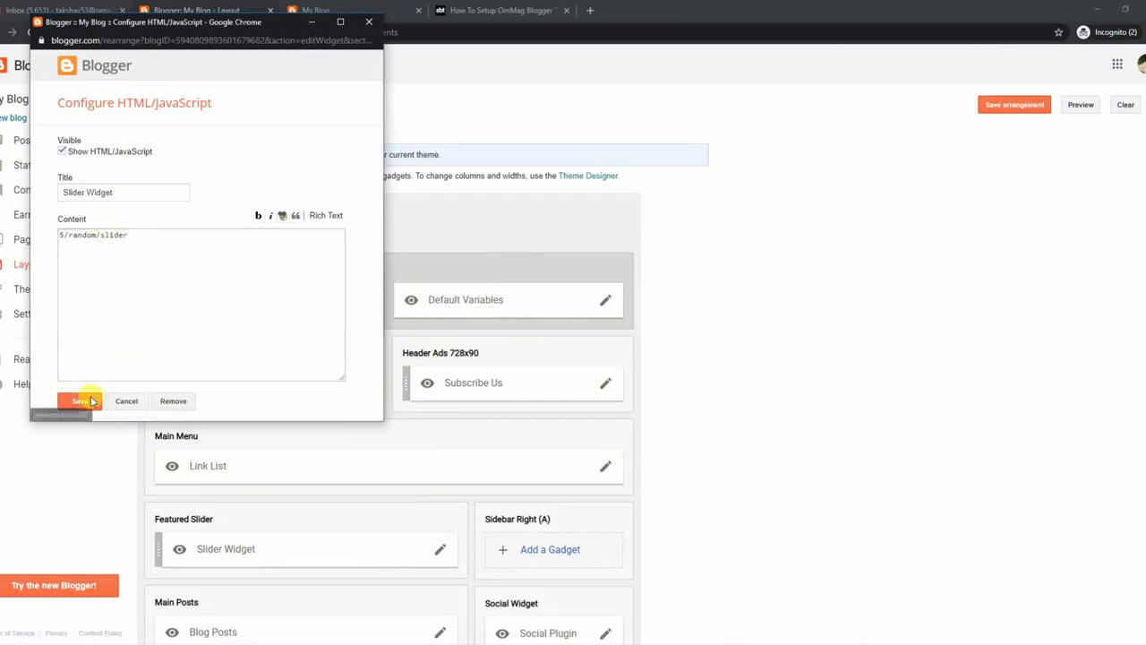
- Reload the demo blog's home page to check the featured slider
{"action": "left_click", "coordinate": [354, 10]}
{"action": "left_click", "coordinate": [31, 32]}
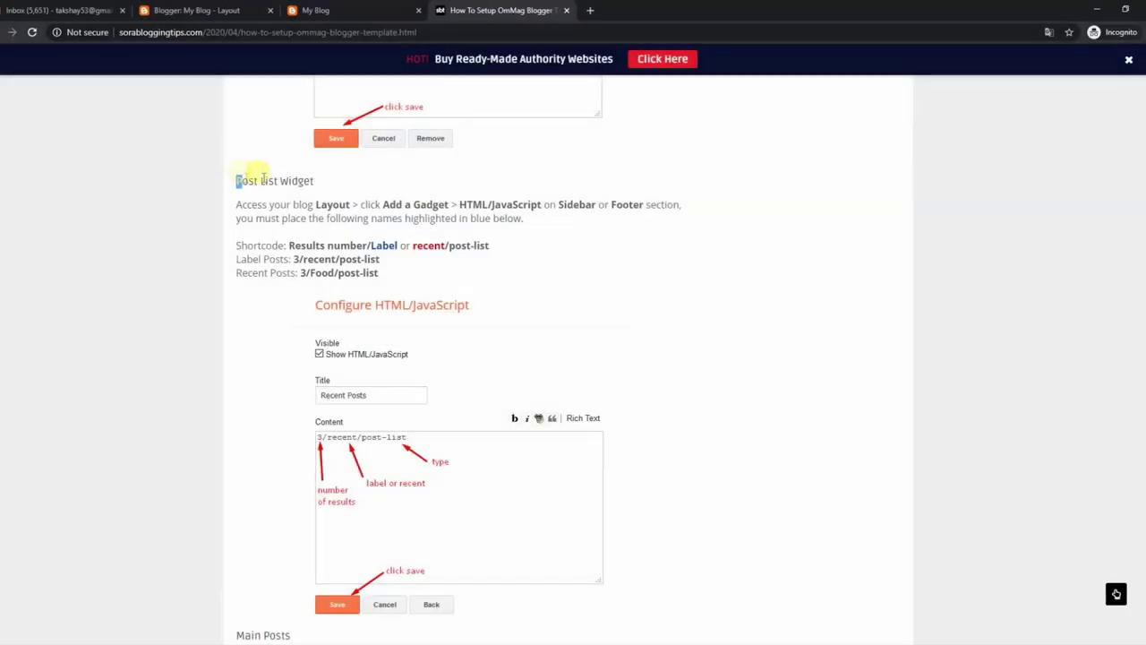
- Read the setup article's Post List Widget instructions and copy the 3/recent/post-list shortcode
{"action": "triple_click", "coordinate": [257, 179]}
{"action": "left_click_drag", "start_coordinate": [238, 204], "coordinate": [552, 221]}
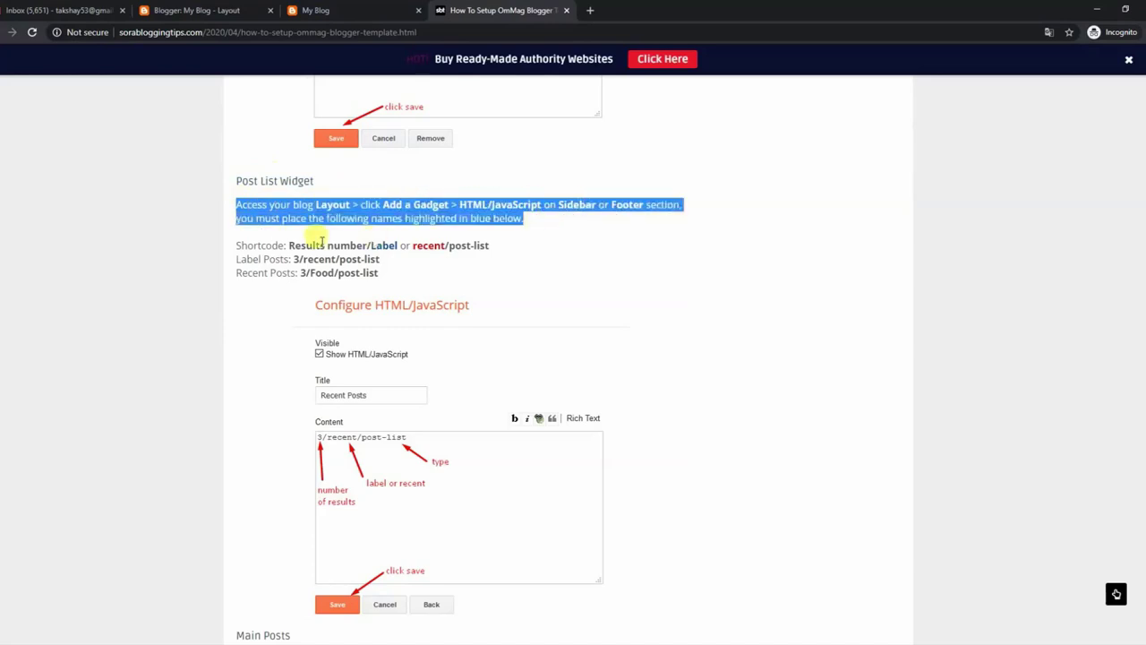
{"action": "left_click_drag", "start_coordinate": [238, 246], "coordinate": [491, 248]}
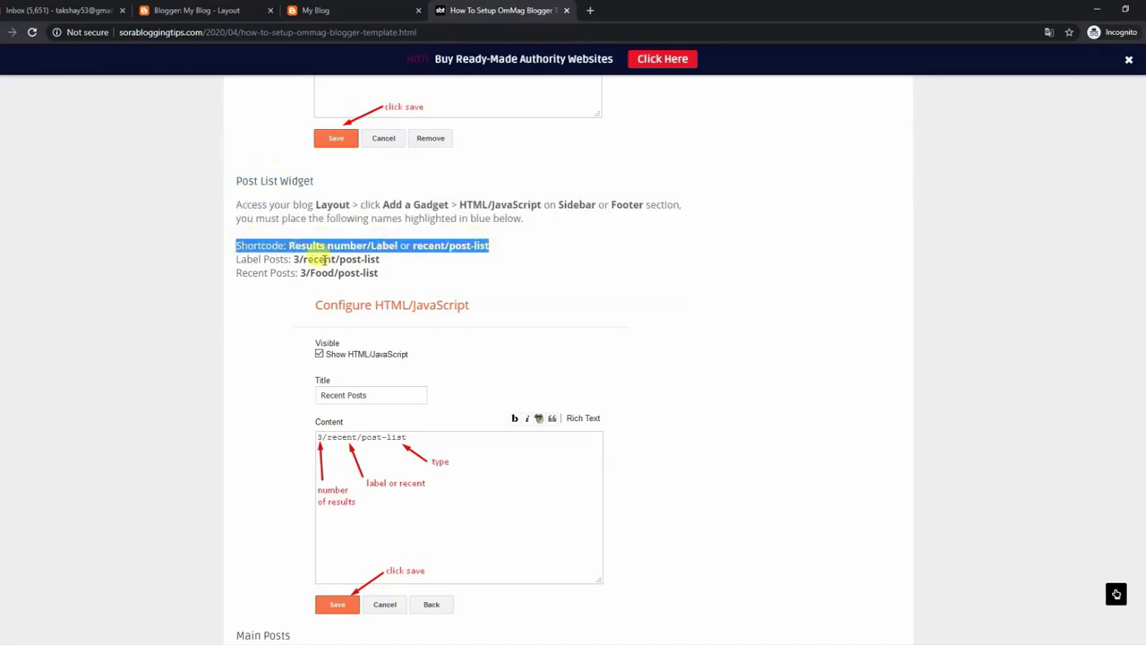
{"action": "left_click_drag", "start_coordinate": [294, 259], "coordinate": [367, 259]}
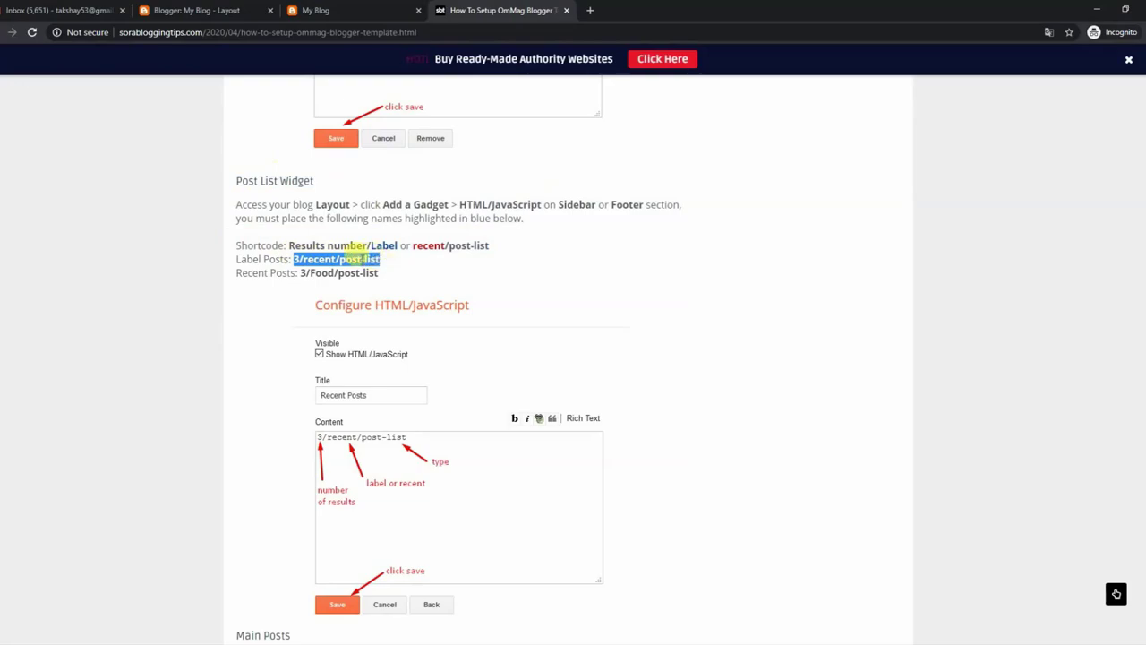
{"action": "right_click", "coordinate": [374, 260]}
{"action": "left_click", "coordinate": [387, 267]}
- Look over the sidebar widgets on the demo blog's home page
{"action": "left_click", "coordinate": [381, 10]}
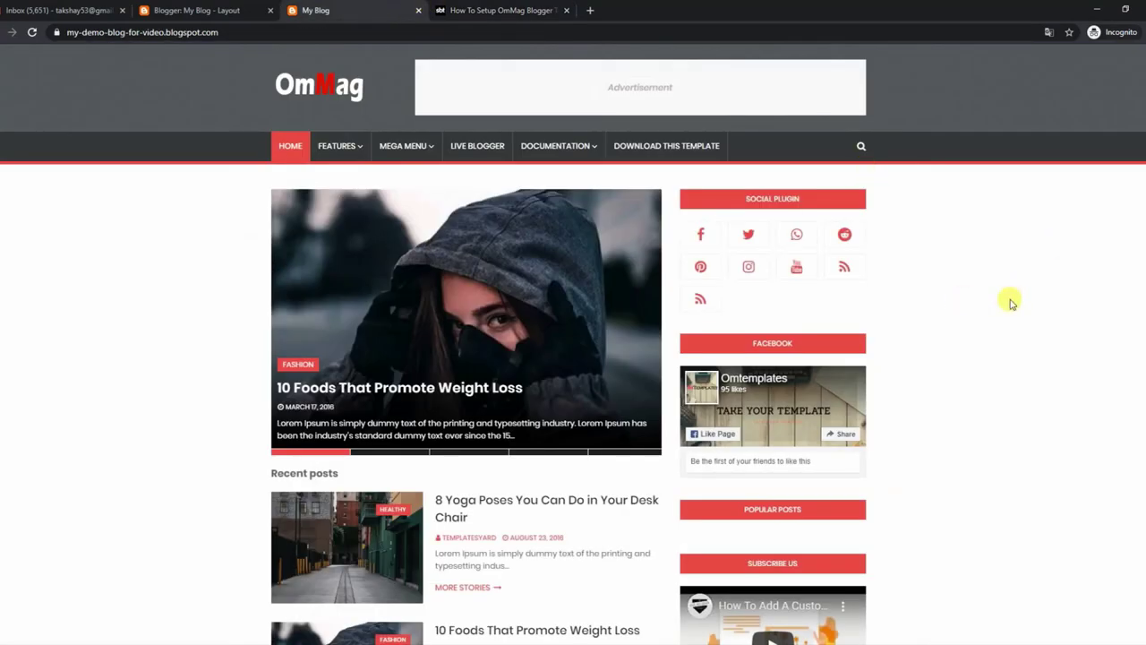
{"action": "scroll", "coordinate": [1010, 303], "scroll_direction": "down", "scroll_amount": 2}
{"action": "scroll", "coordinate": [795, 92], "scroll_direction": "up", "scroll_amount": 2}
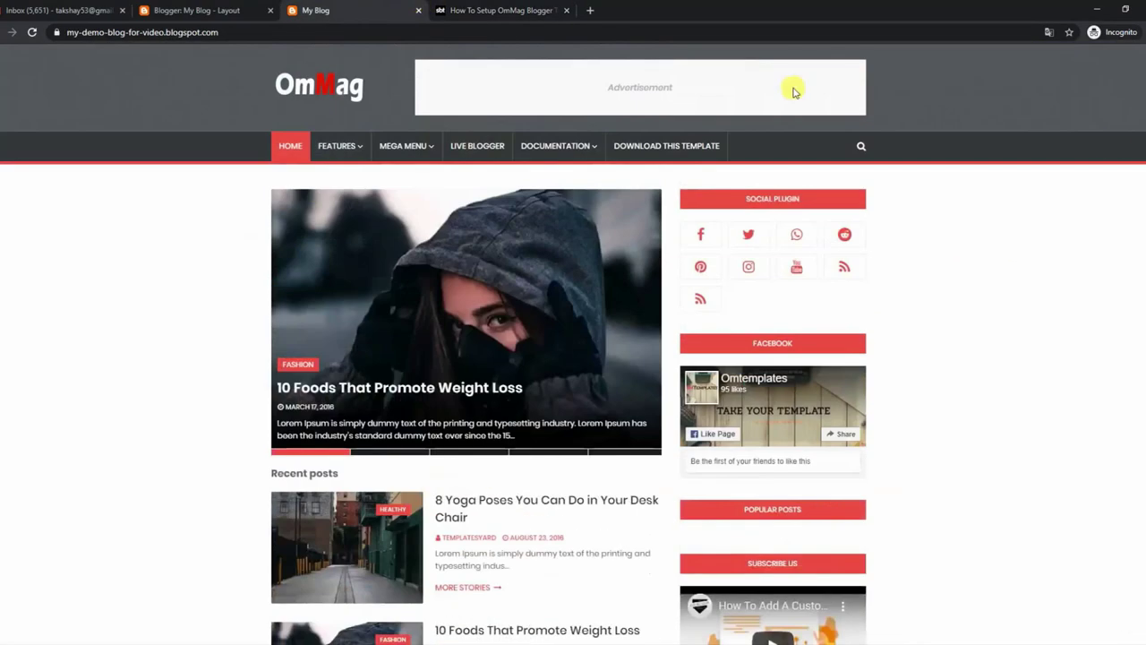
- Add an HTML/JavaScript gadget with the content 3/recent/post-list to Sidebar Right (B) in the Blogger layout and save it
{"action": "left_click", "coordinate": [225, 9]}
{"action": "left_click", "coordinate": [58, 295]}
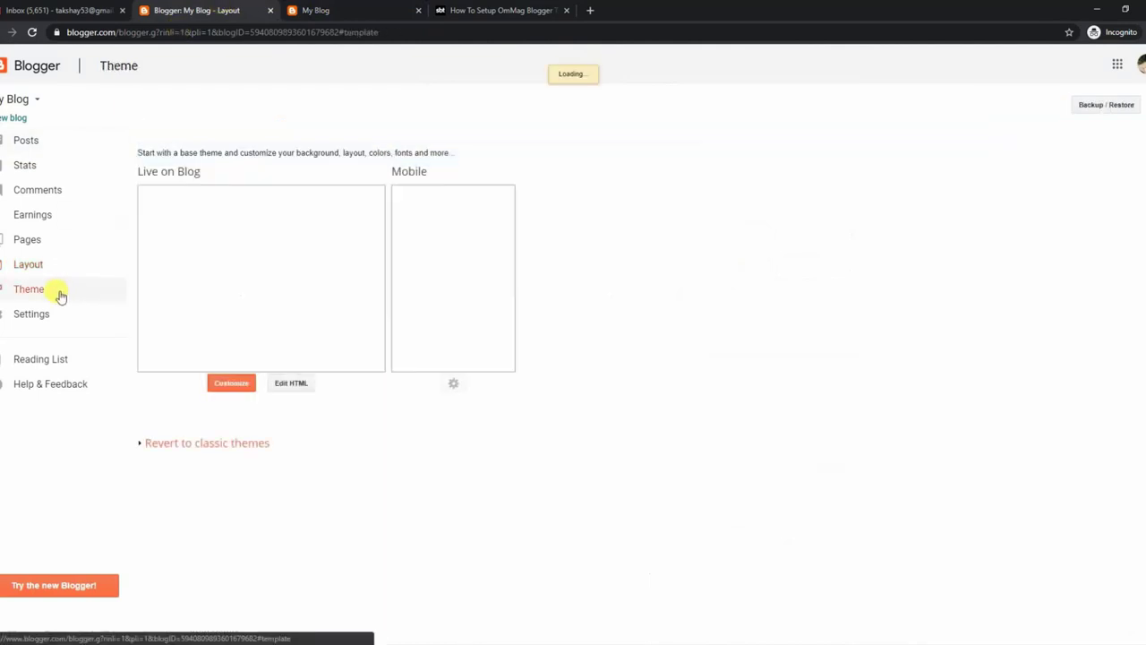
{"action": "left_click", "coordinate": [291, 385]}
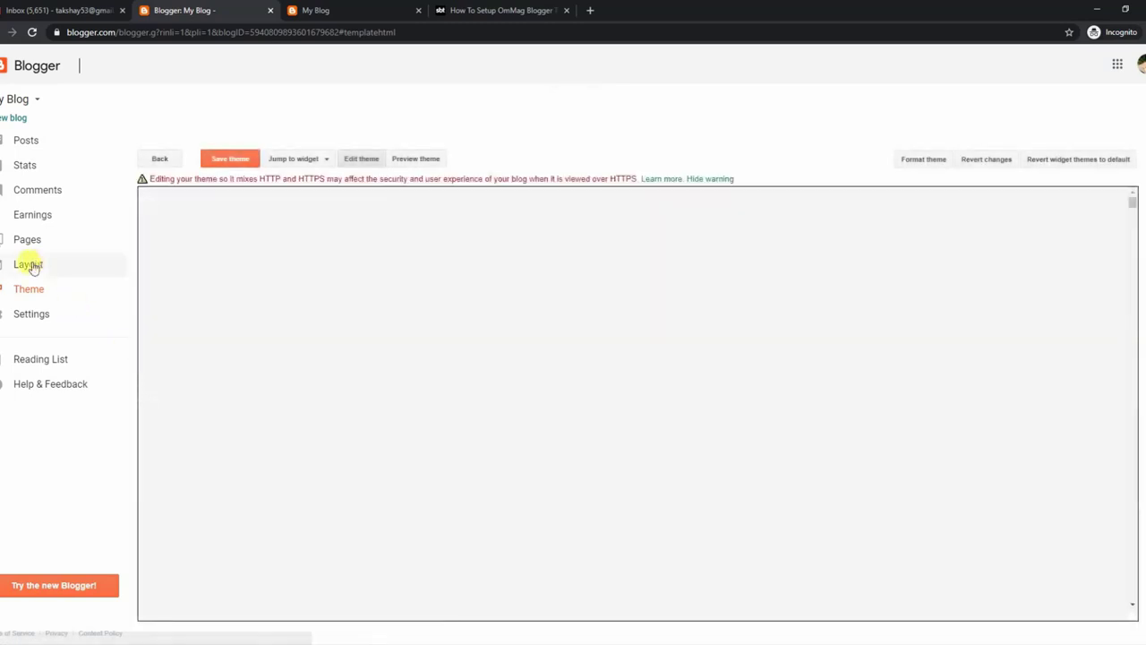
{"action": "left_click", "coordinate": [30, 264]}
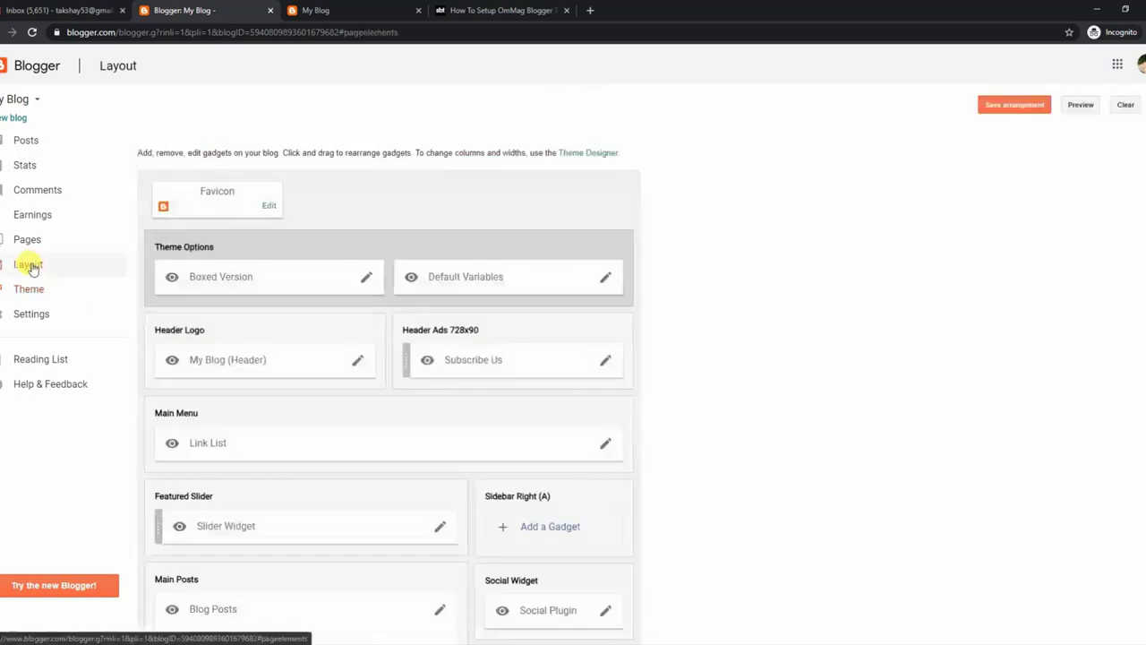
{"action": "scroll", "coordinate": [537, 349], "scroll_direction": "down", "scroll_amount": 5}
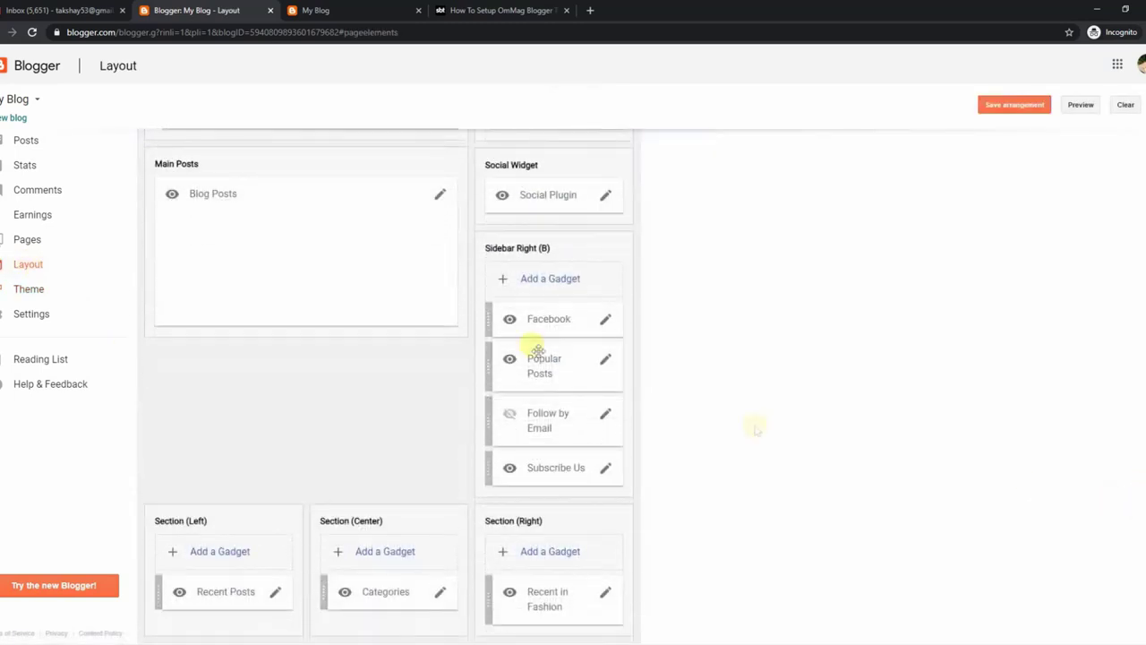
{"action": "left_click", "coordinate": [550, 279]}
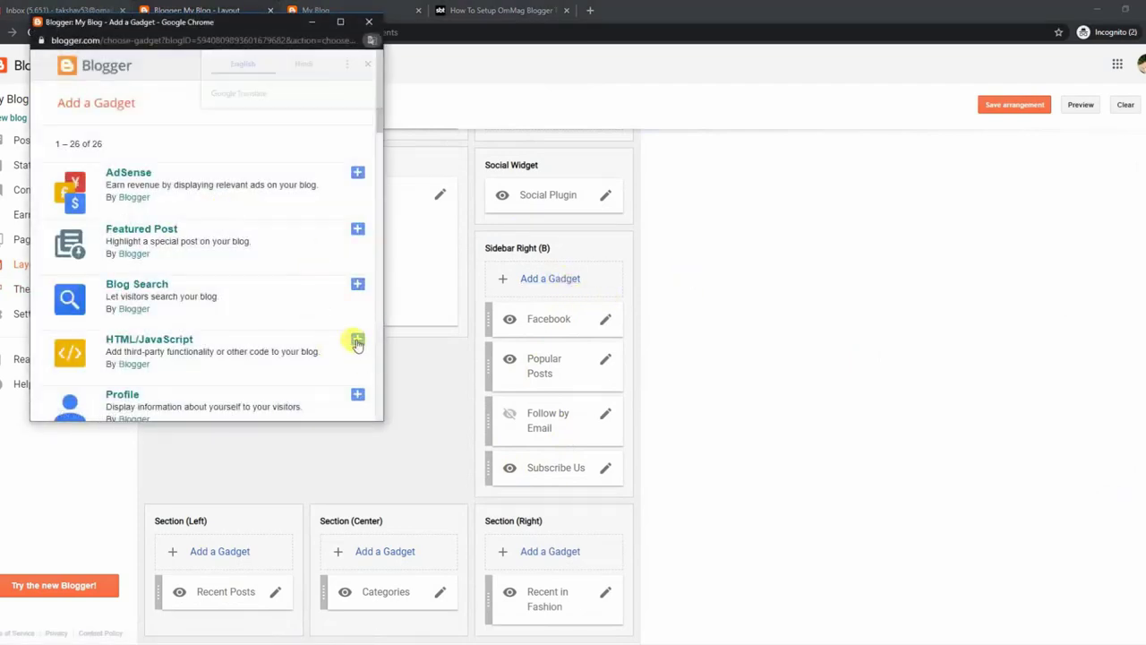
{"action": "left_click", "coordinate": [357, 339]}
{"action": "right_click", "coordinate": [90, 248]}
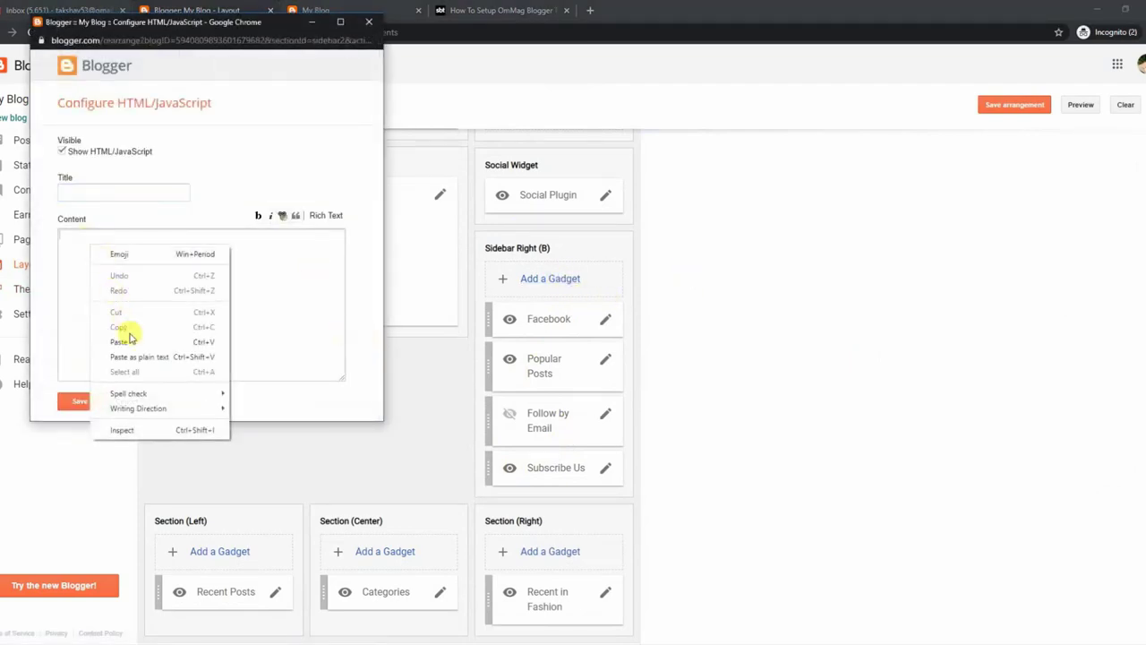
{"action": "left_click", "coordinate": [133, 338]}
{"action": "left_click", "coordinate": [82, 400]}
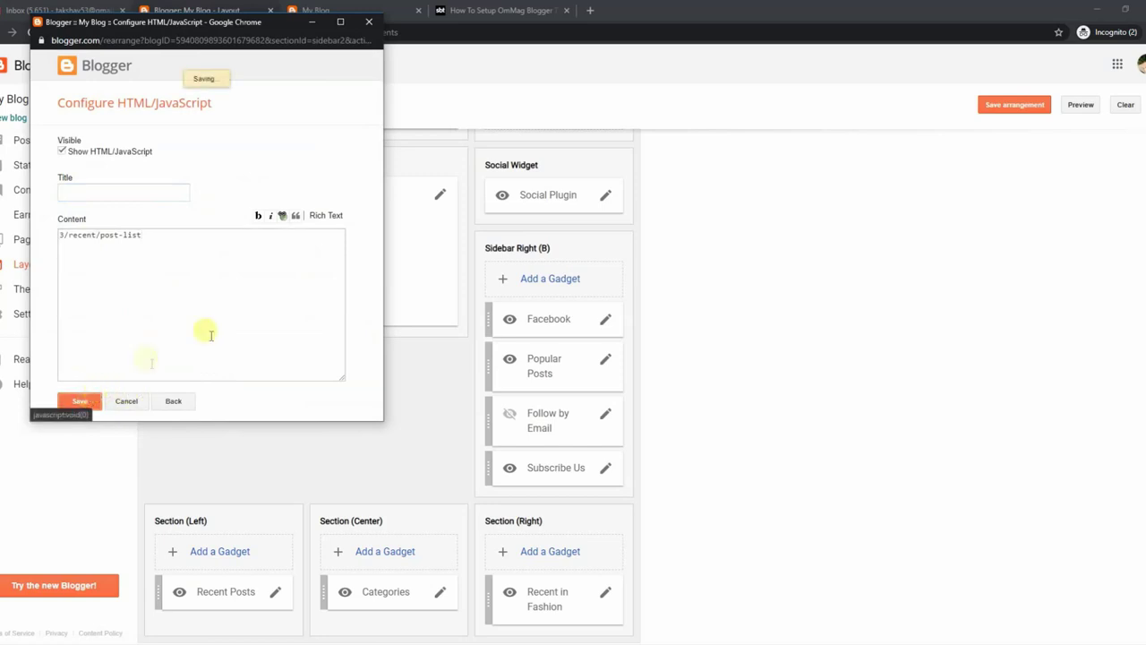
- Reload the demo blog to check the new post list in the sidebar
{"action": "left_click", "coordinate": [362, 10]}
{"action": "left_click", "coordinate": [32, 32]}
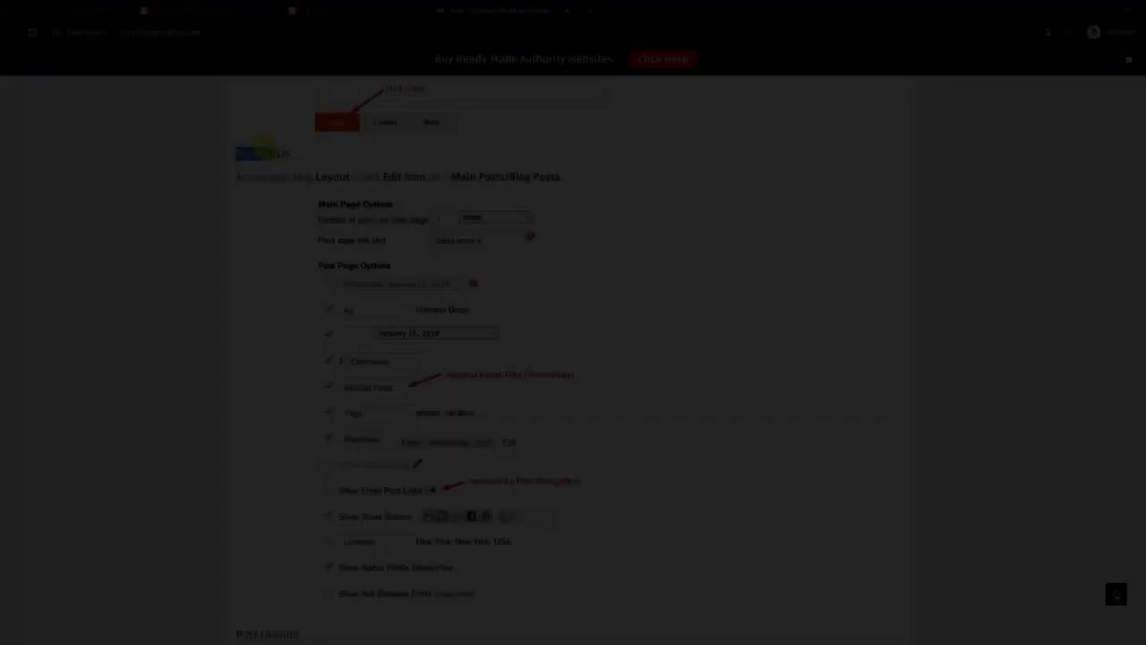
- Read the article's Main Posts instructions, review the Blog Posts gadget's main page and post page options in the layout, and save them
{"action": "left_click_drag", "start_coordinate": [266, 150], "coordinate": [566, 175]}
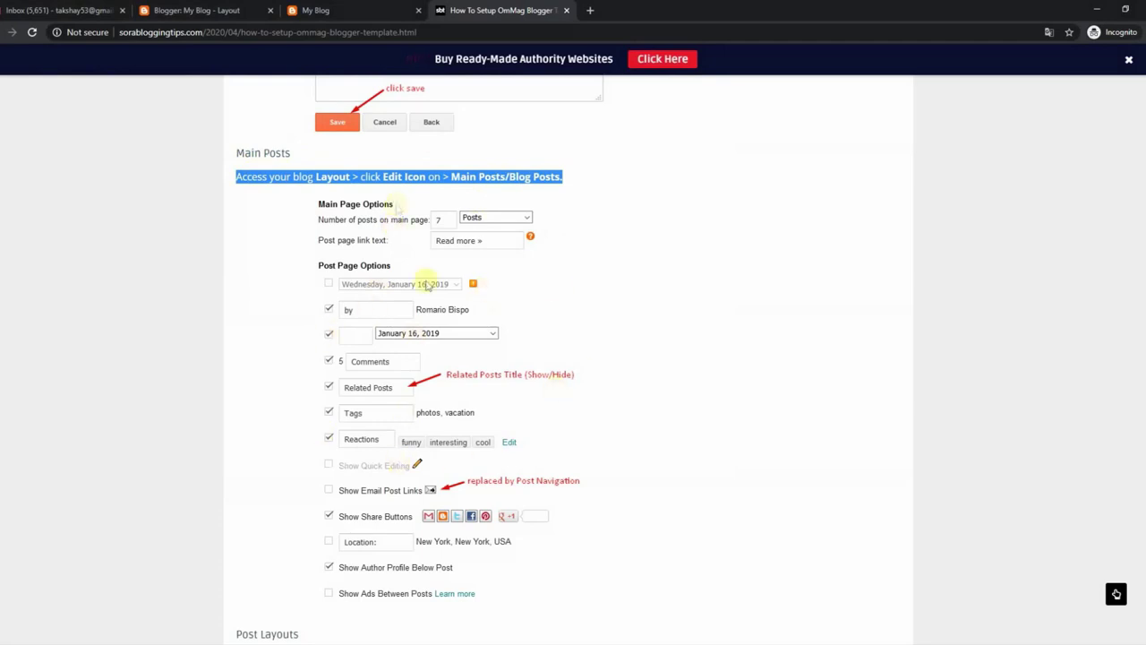
{"action": "left_click", "coordinate": [376, 9]}
{"action": "left_click", "coordinate": [267, 8]}
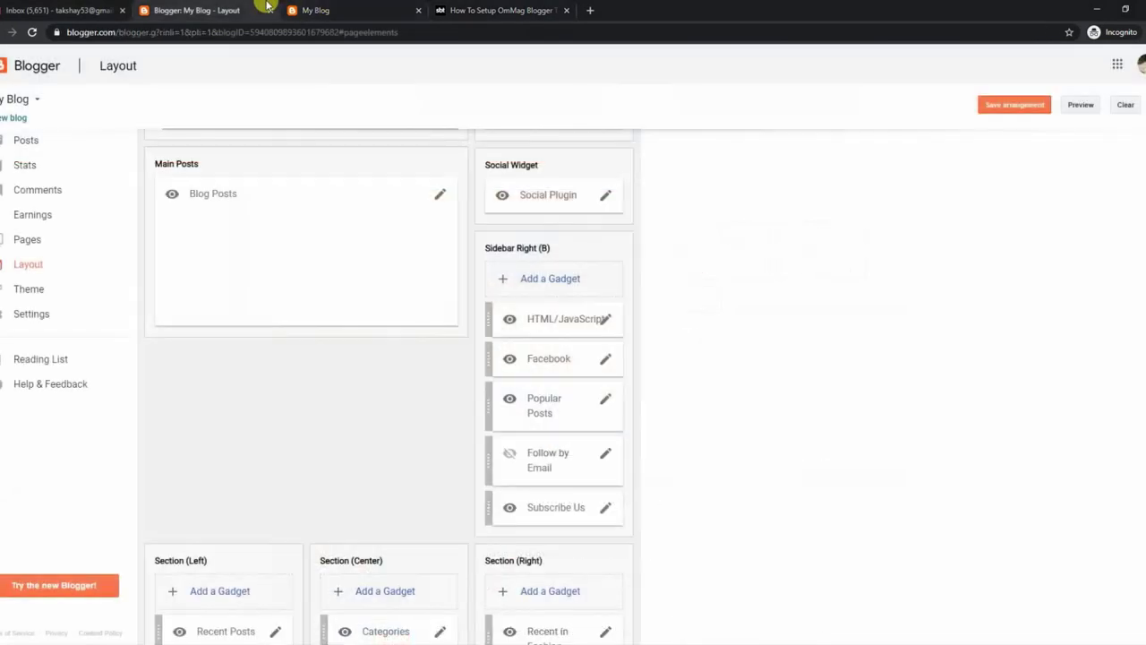
{"action": "left_click", "coordinate": [438, 196]}
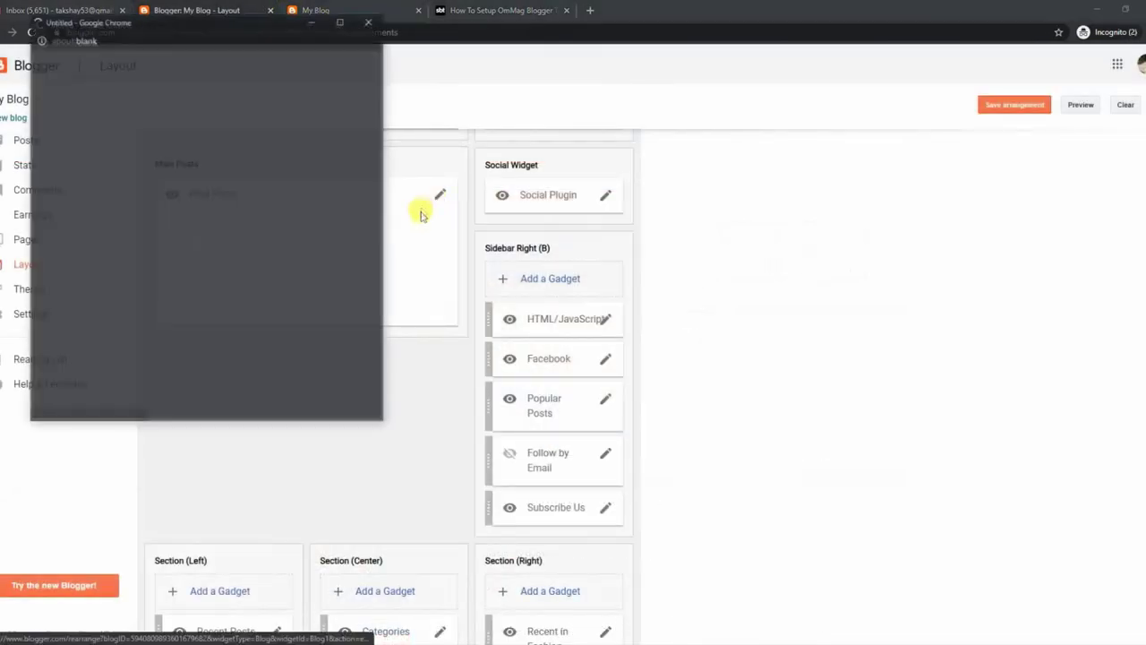
{"action": "left_click", "coordinate": [368, 68]}
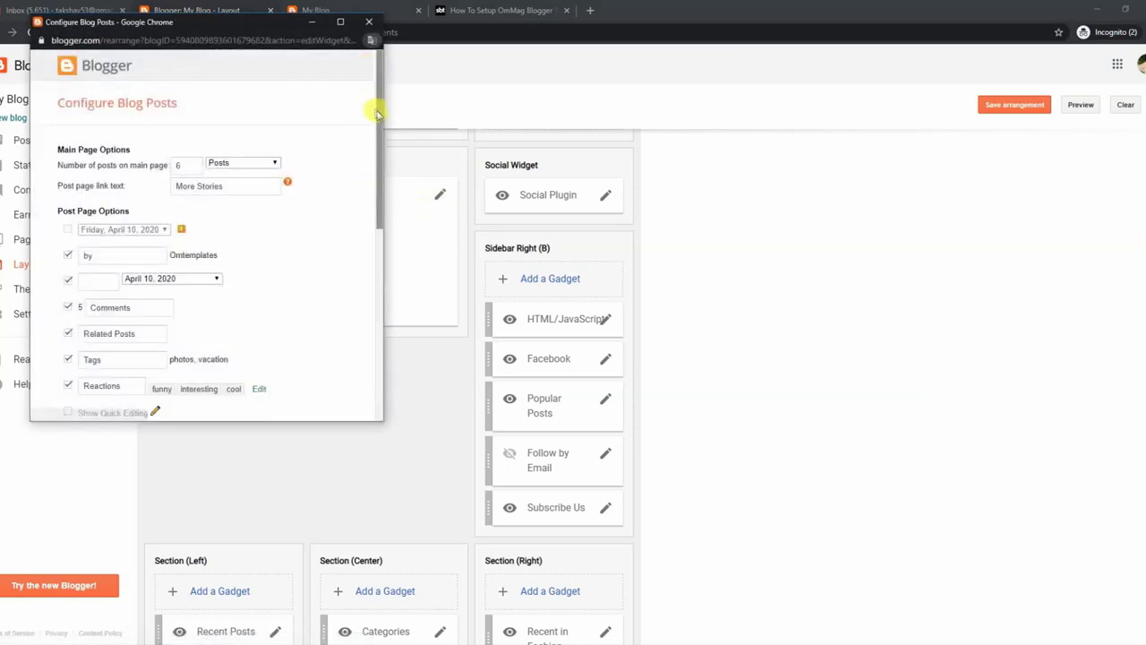
{"action": "left_click_drag", "start_coordinate": [376, 113], "coordinate": [379, 120]}
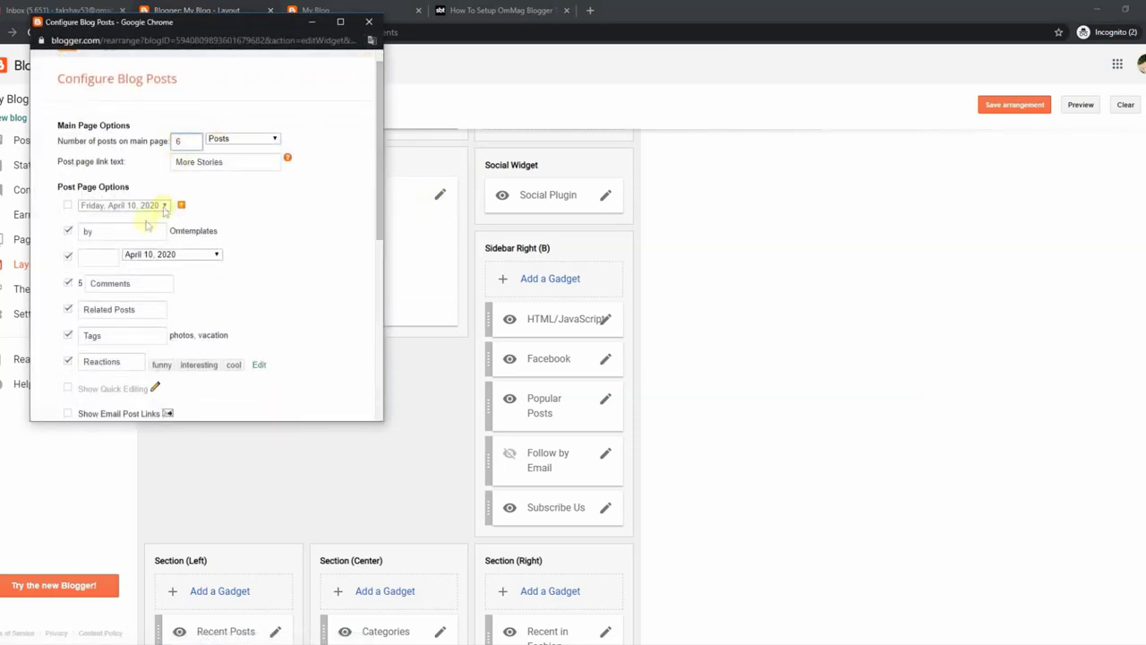
{"action": "left_click", "coordinate": [138, 311]}
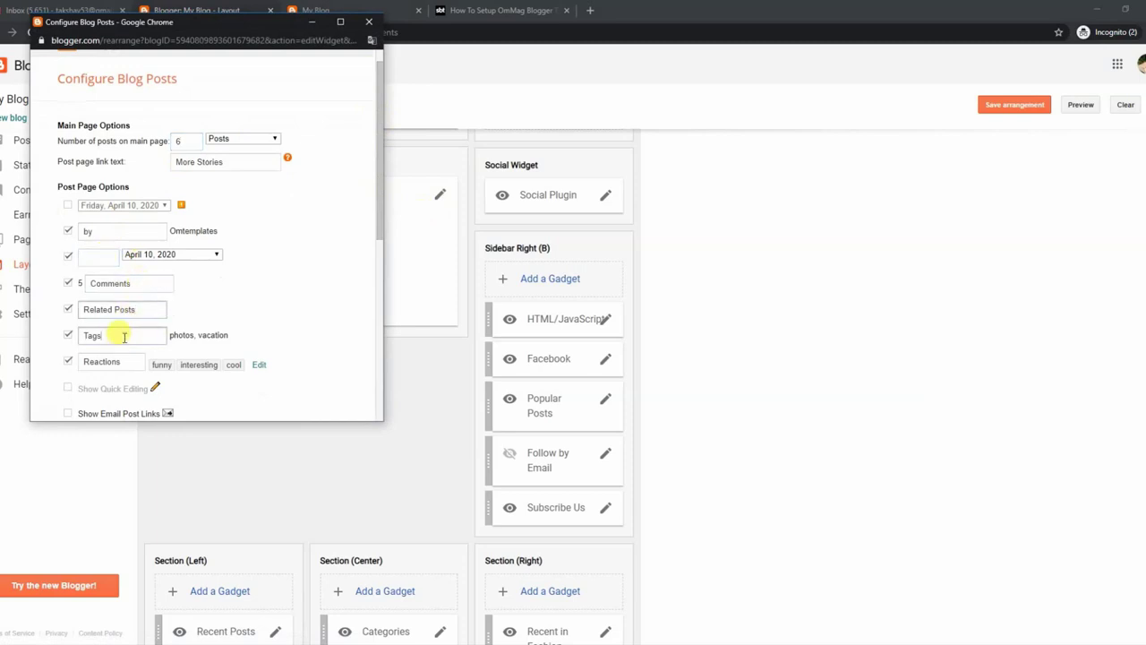
{"action": "left_click", "coordinate": [125, 336]}
{"action": "left_click_drag", "start_coordinate": [378, 230], "coordinate": [383, 404]}
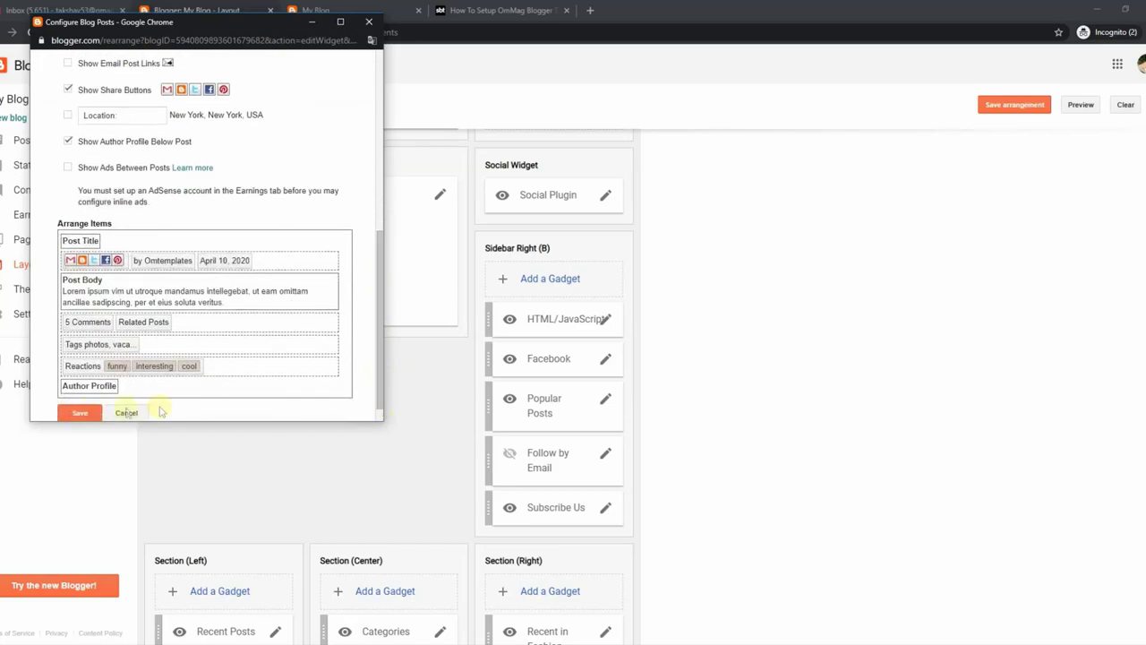
{"action": "left_click", "coordinate": [89, 417]}
- Read the article's Post Layouts instructions for the left-sidebar, full-width and right-sidebar options with Strikethrough style
{"action": "left_click", "coordinate": [367, 10]}
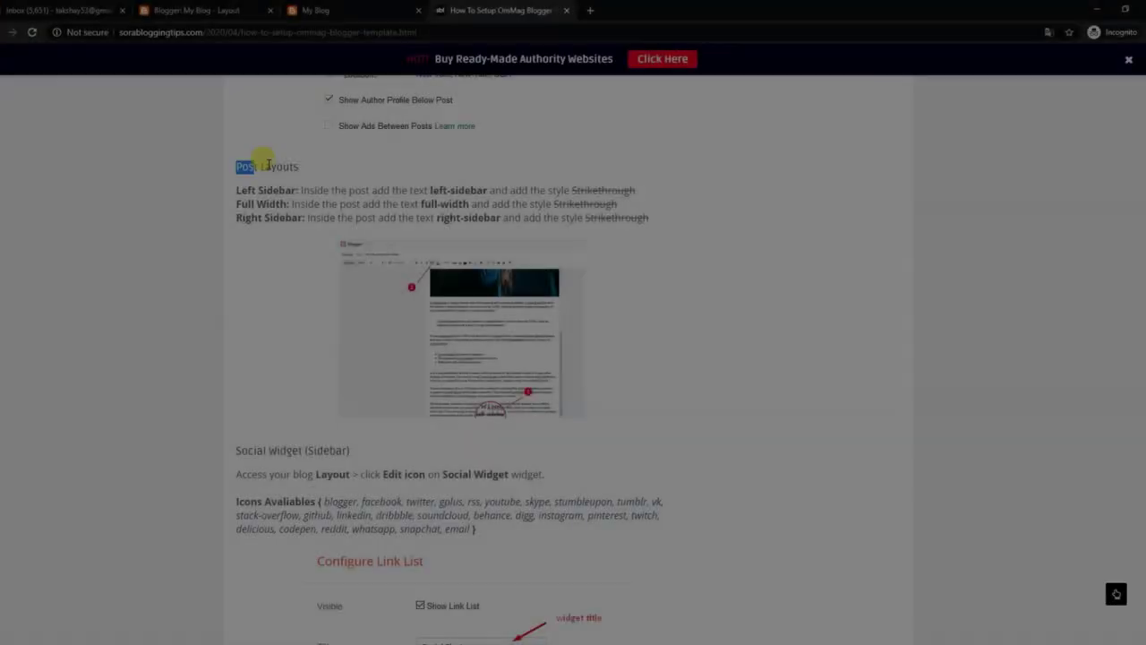
{"action": "left_click_drag", "start_coordinate": [260, 167], "coordinate": [301, 167]}
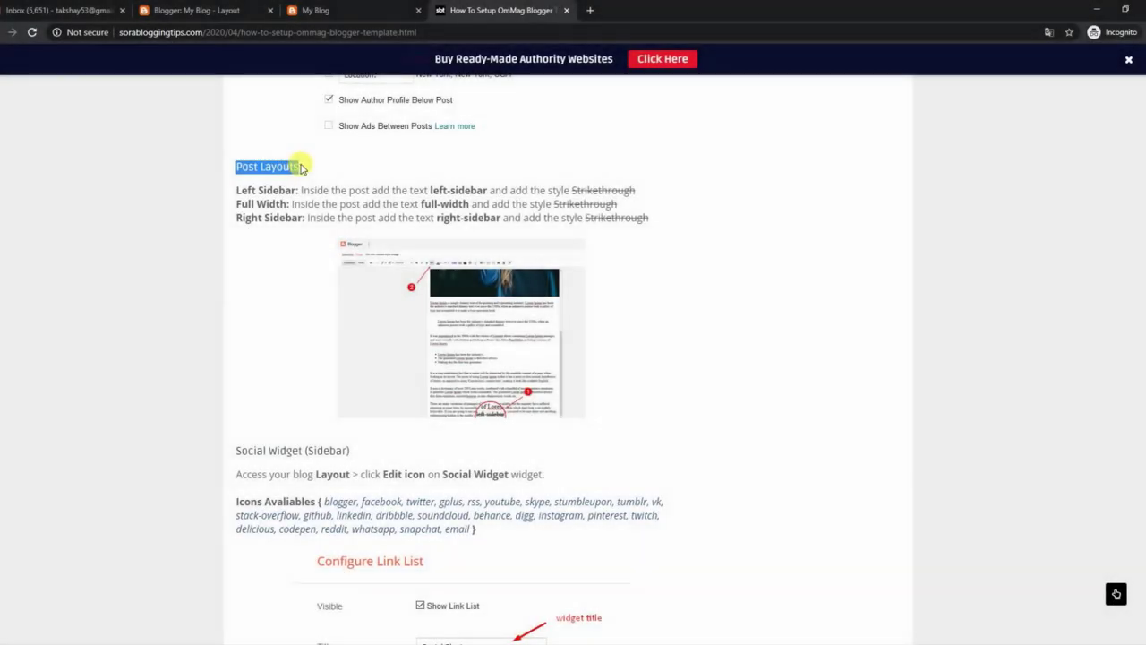
{"action": "left_click_drag", "start_coordinate": [236, 189], "coordinate": [636, 192]}
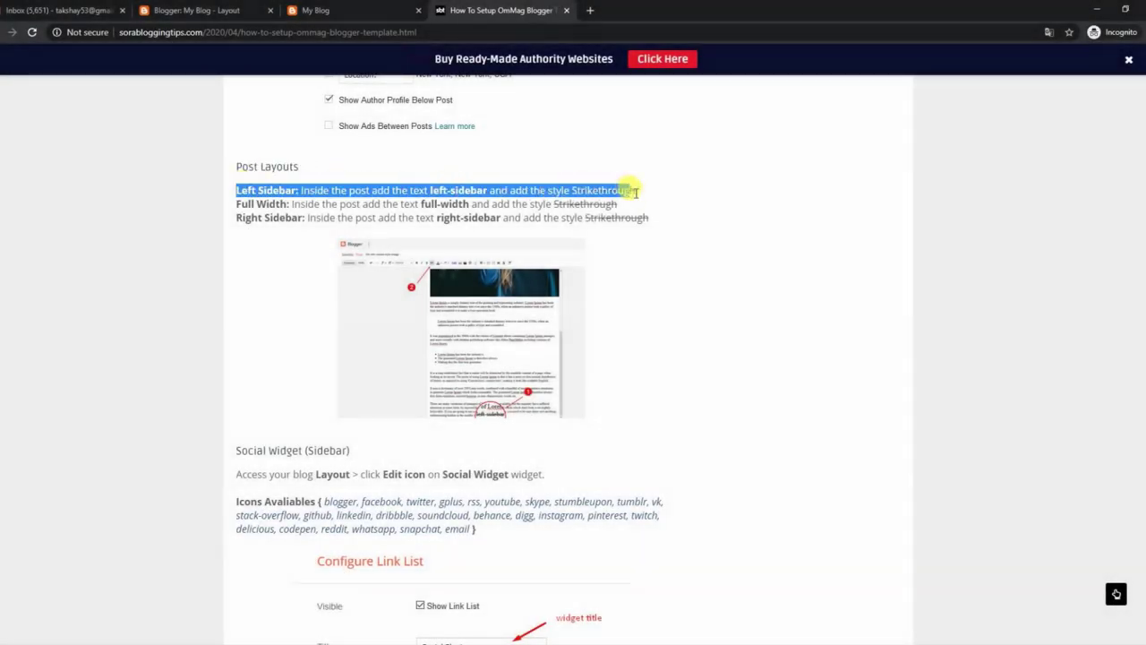
{"action": "left_click_drag", "start_coordinate": [237, 199], "coordinate": [619, 205]}
{"action": "left_click_drag", "start_coordinate": [237, 215], "coordinate": [653, 231]}
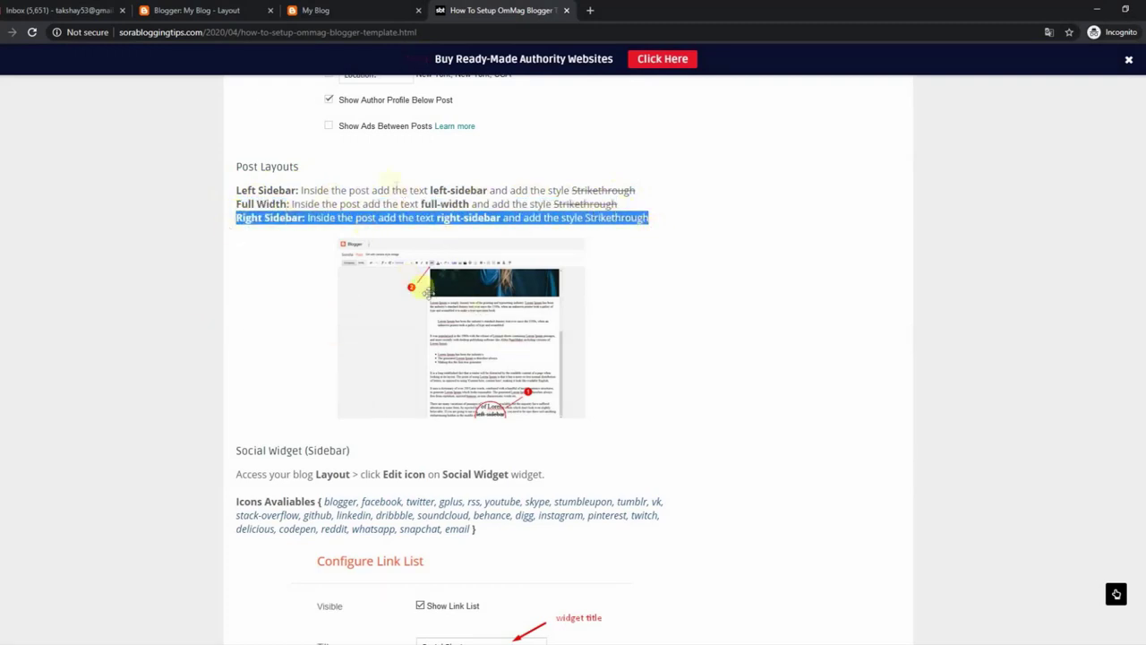
- Open the post 8 Yoga Poses You Can Do in Your Desk Chair for editing and delete the full-width text at its end
{"action": "left_click", "coordinate": [308, 10]}
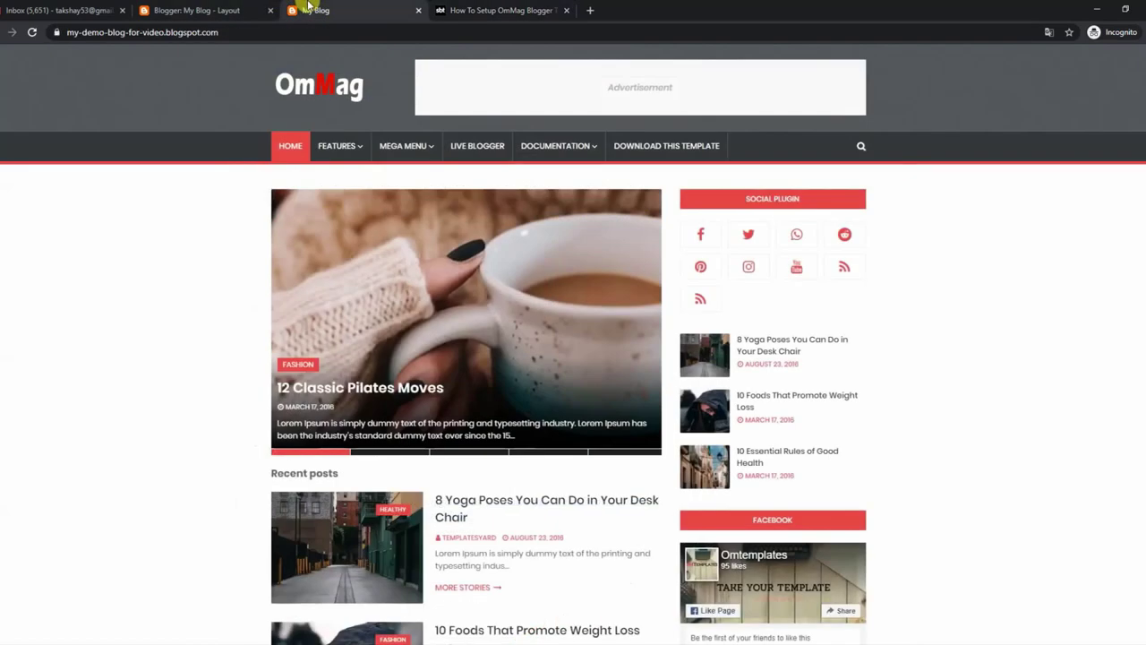
{"action": "left_click", "coordinate": [222, 8]}
{"action": "left_click", "coordinate": [27, 143]}
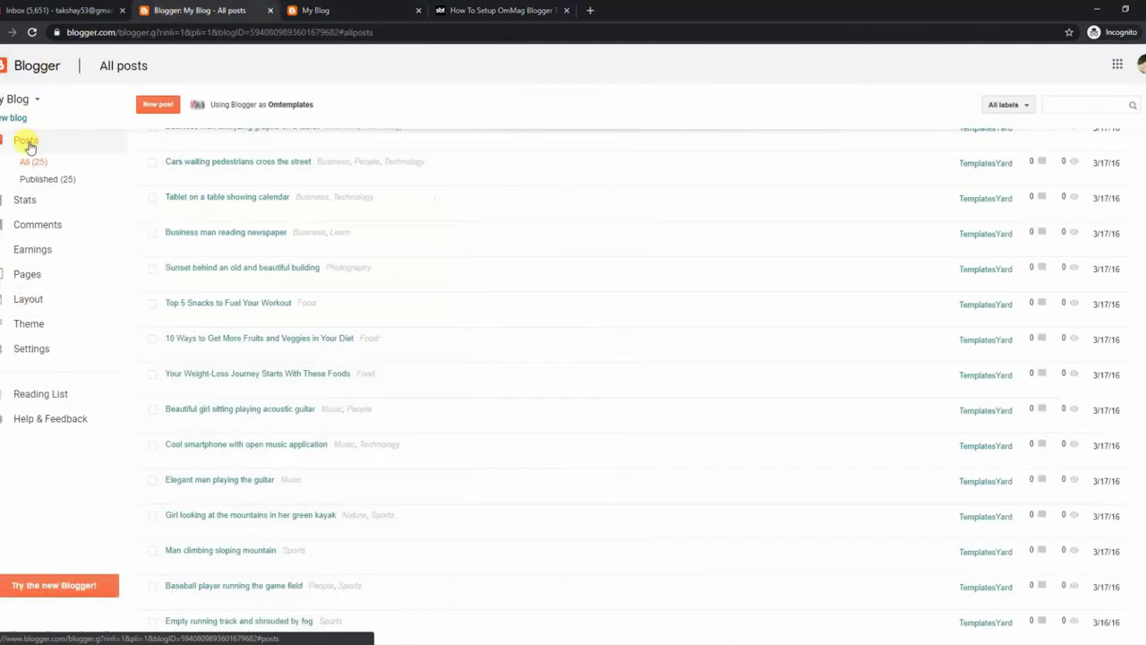
{"action": "scroll", "coordinate": [626, 376], "scroll_direction": "up", "scroll_amount": 5}
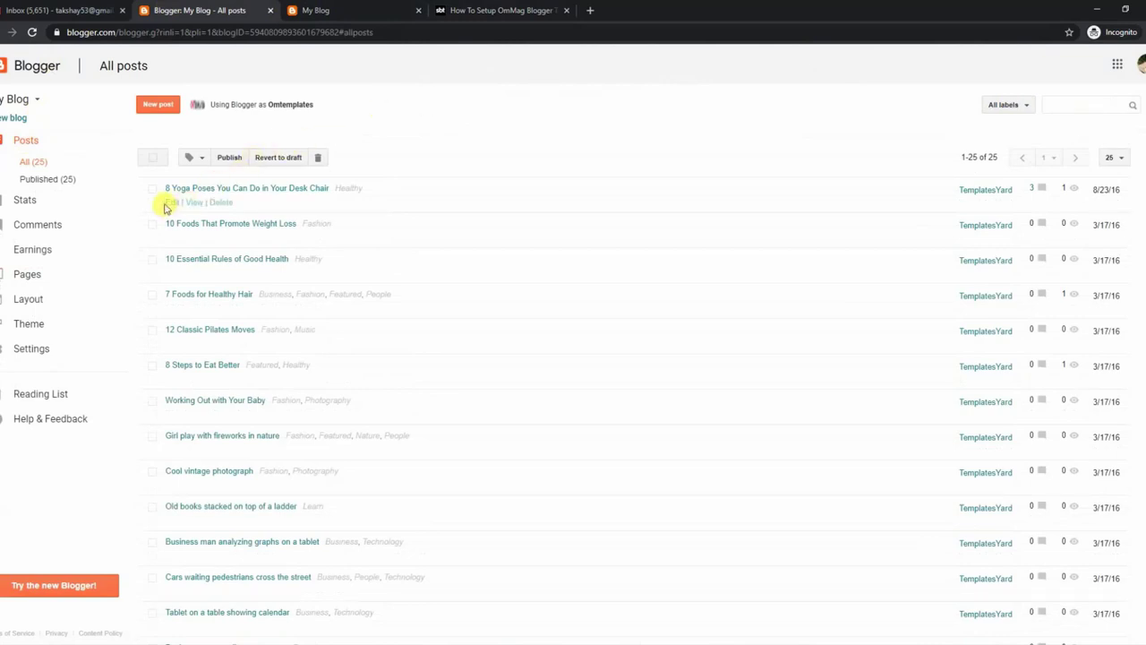
{"action": "left_click", "coordinate": [169, 202]}
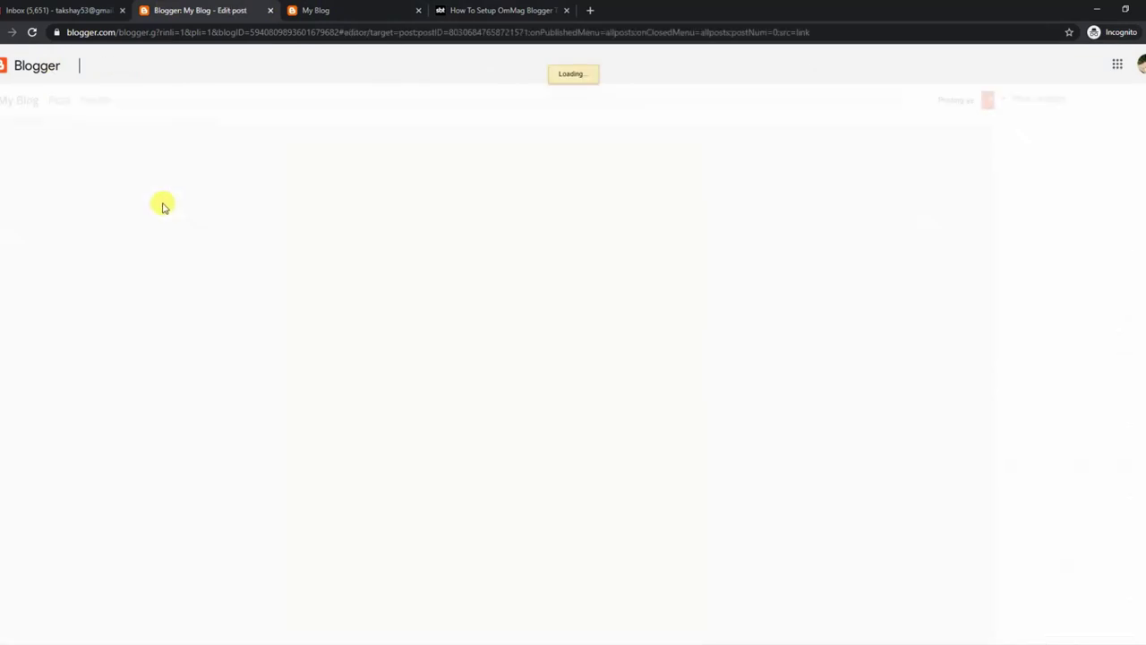
{"action": "scroll", "coordinate": [707, 287], "scroll_direction": "down", "scroll_amount": 3}
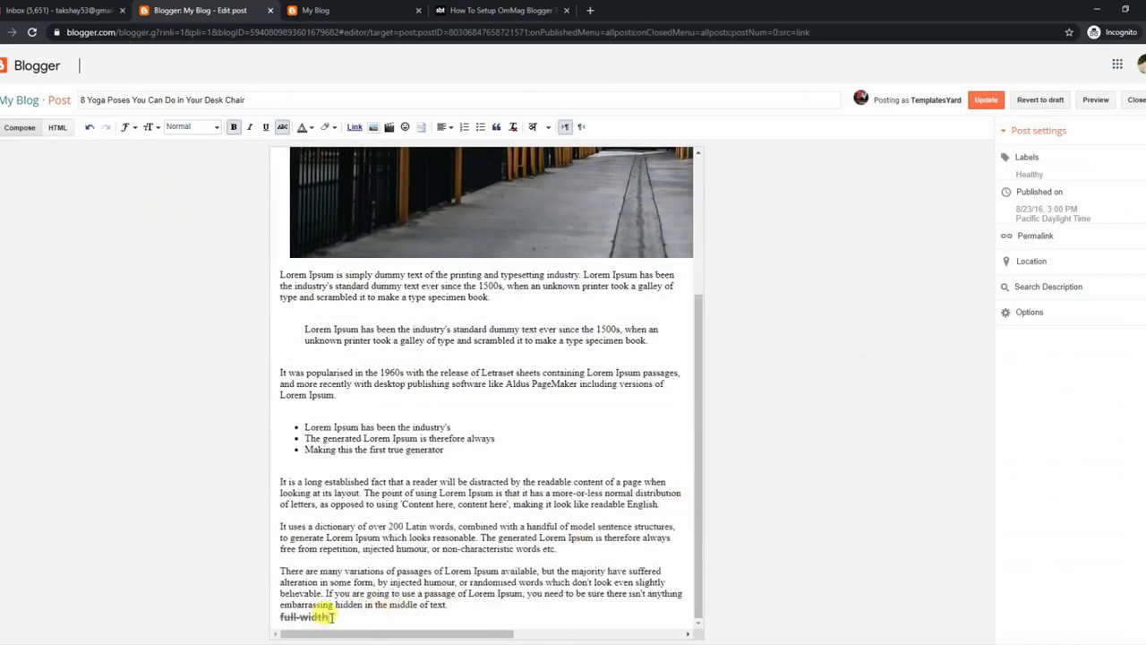
{"action": "left_click", "coordinate": [334, 616]}
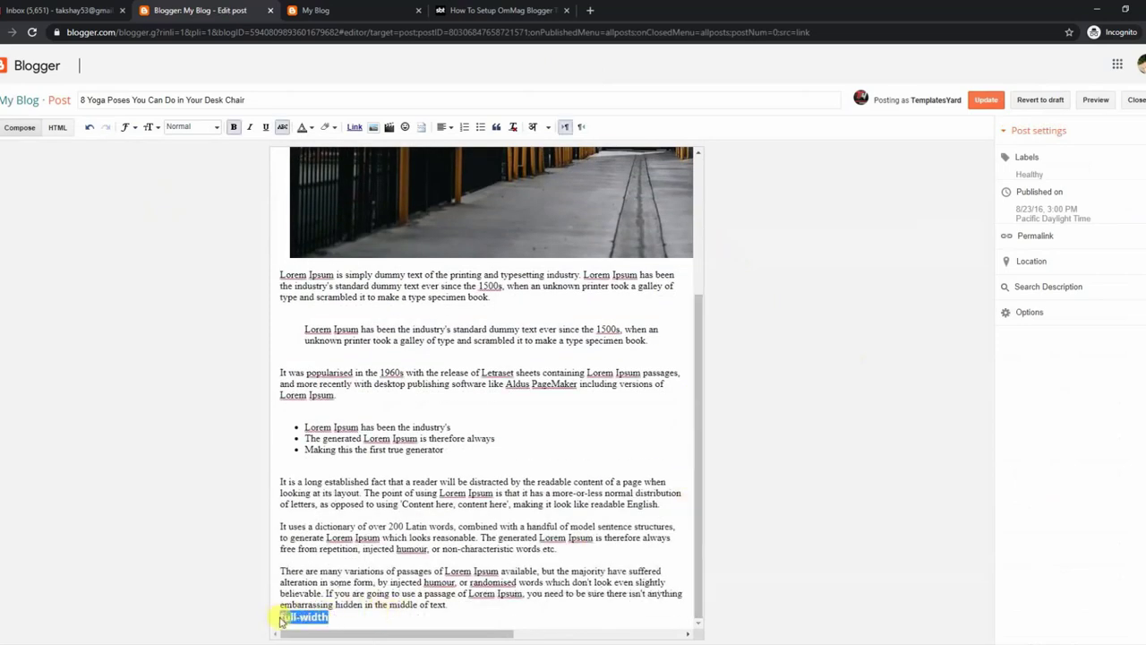
{"action": "key", "text": "BackSpace"}
- Copy the left-sidebar text from the article's Post Layouts section and paste it at the end of the post
{"action": "left_click", "coordinate": [475, 10]}
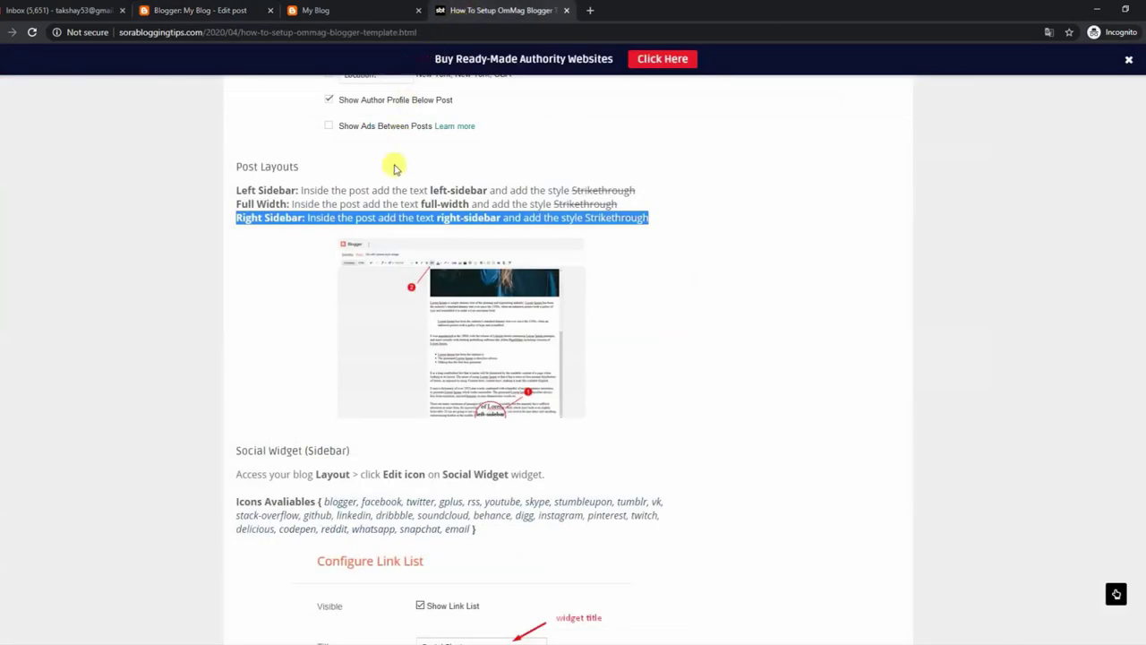
{"action": "left_click_drag", "start_coordinate": [432, 190], "coordinate": [472, 184]}
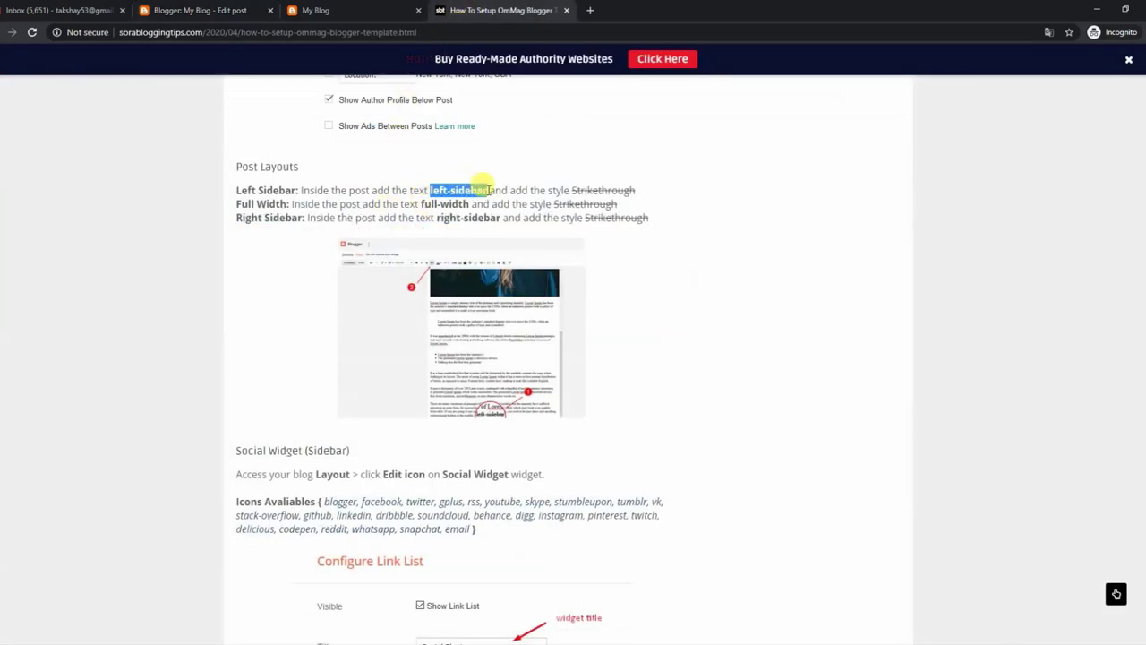
{"action": "right_click", "coordinate": [484, 190]}
{"action": "left_click", "coordinate": [498, 200]}
{"action": "left_click", "coordinate": [343, 10]}
{"action": "left_click", "coordinate": [260, 10]}
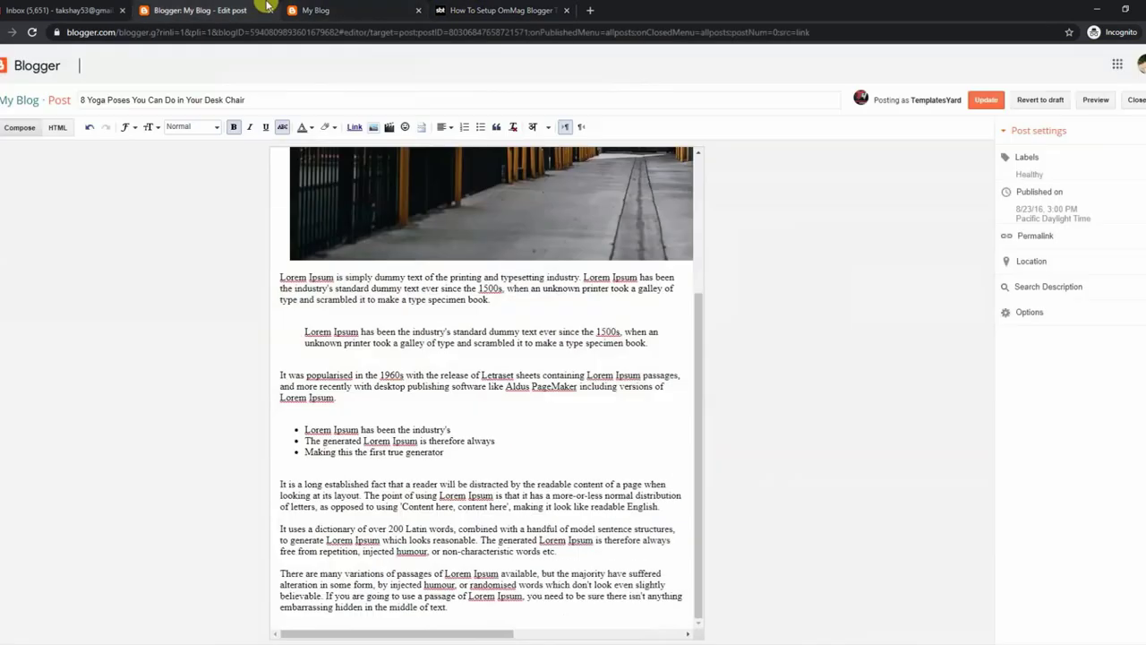
{"action": "right_click", "coordinate": [299, 614]}
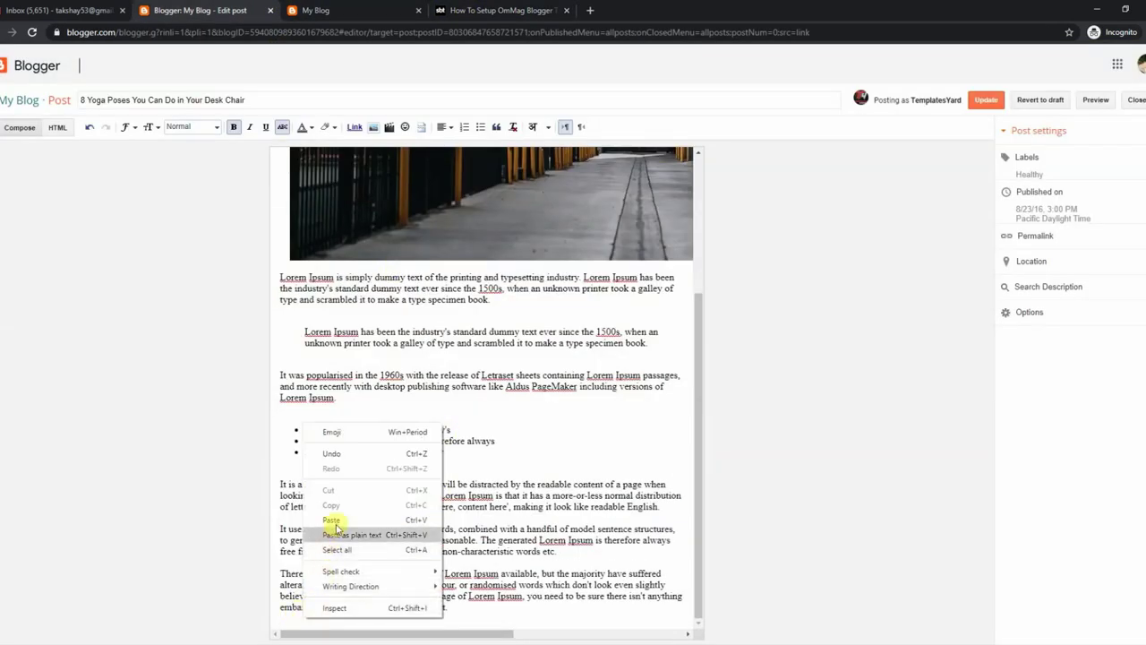
{"action": "left_click", "coordinate": [343, 513]}
- Update the post with its left-sidebar text in Strikethrough style and view the published post
{"action": "left_click_drag", "start_coordinate": [340, 617], "coordinate": [283, 616]}
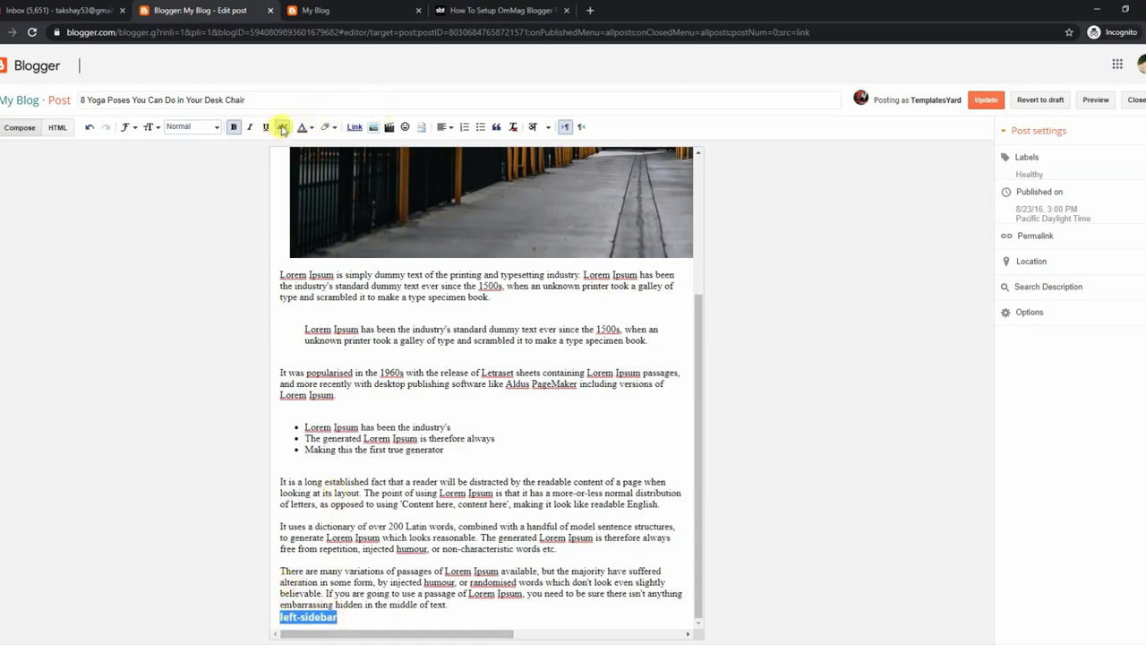
{"action": "left_click", "coordinate": [987, 106]}
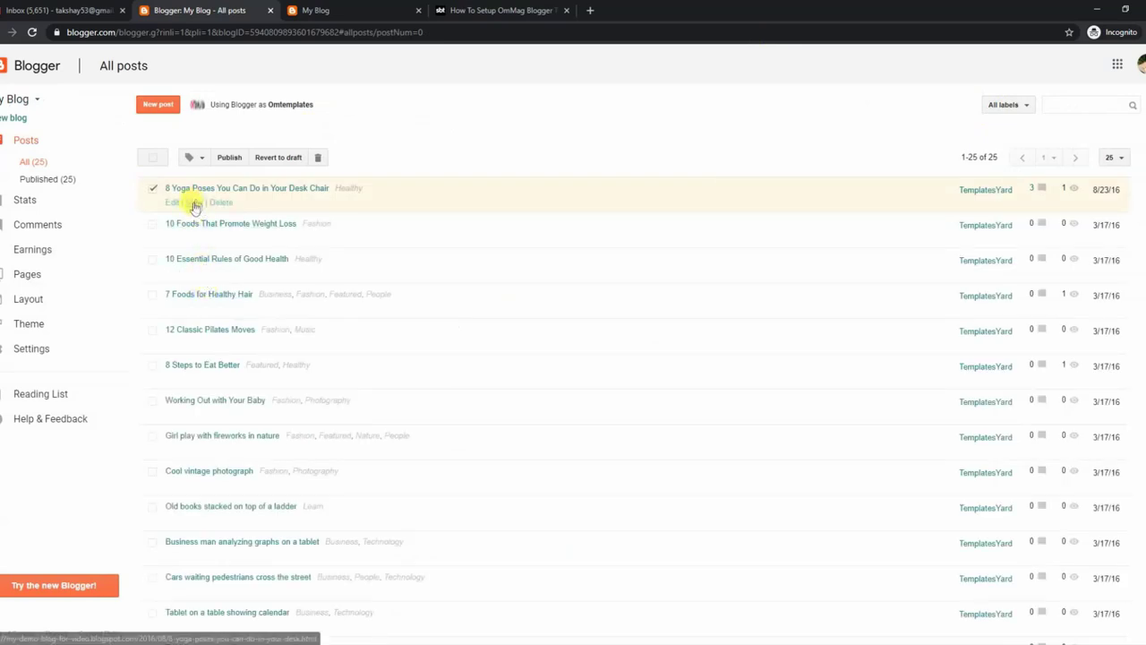
{"action": "left_click", "coordinate": [194, 203]}
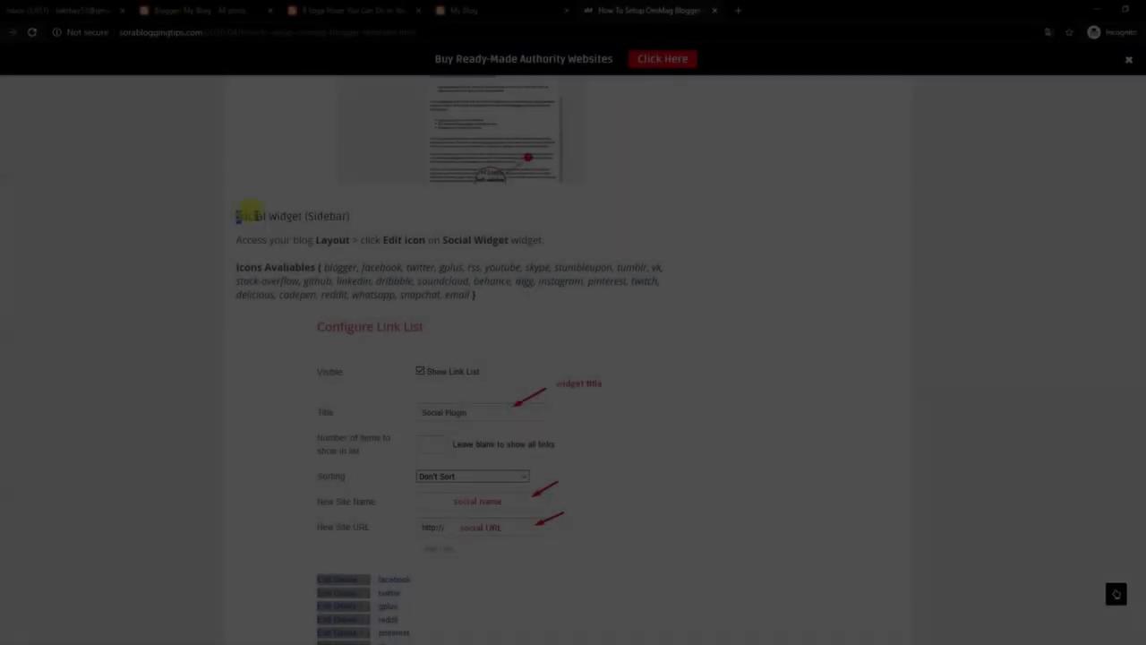
- Read the article's Social Widget (Sidebar) instructions and available icons, and look at the social icons on the demo blog
{"action": "left_click_drag", "start_coordinate": [251, 214], "coordinate": [359, 217]}
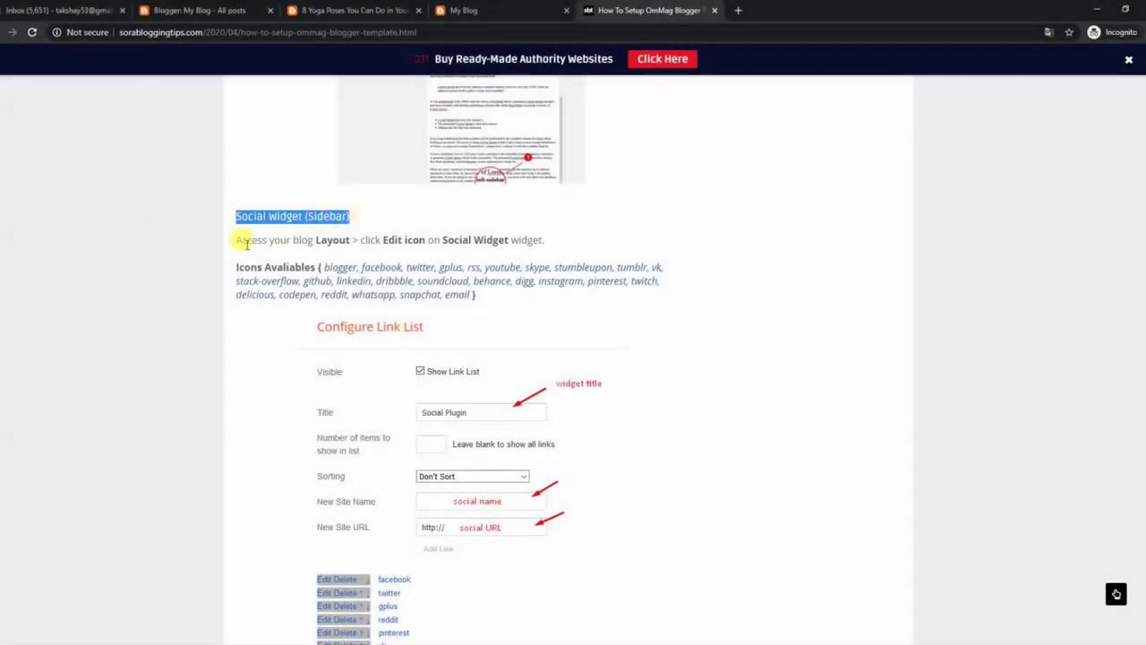
{"action": "left_click_drag", "start_coordinate": [240, 239], "coordinate": [525, 234]}
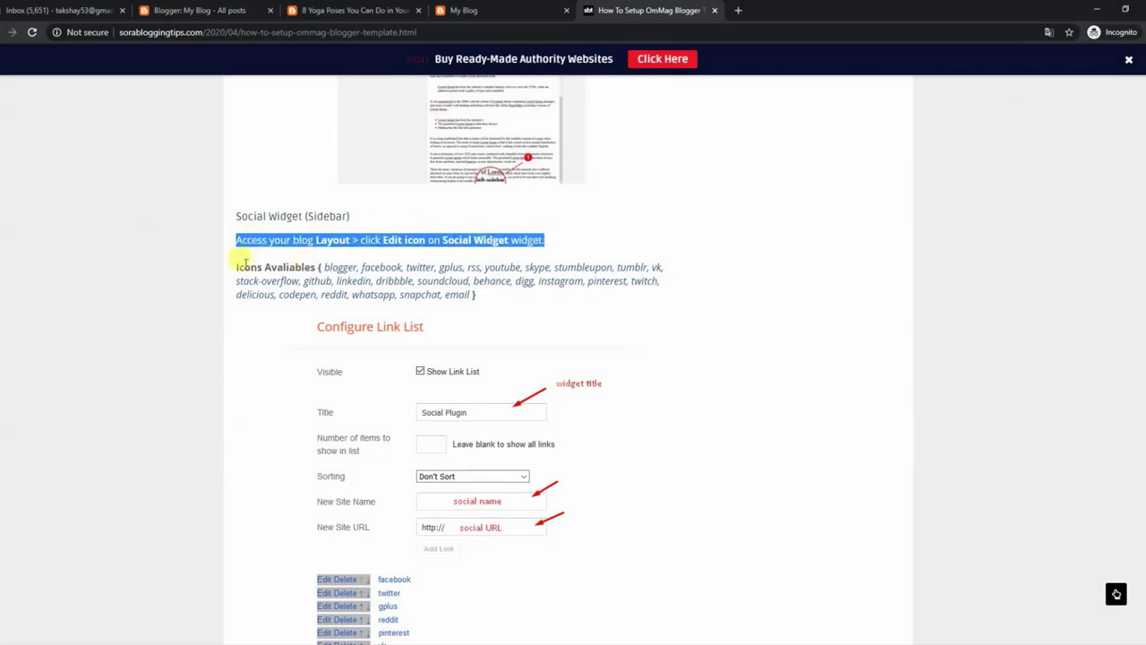
{"action": "left_click_drag", "start_coordinate": [239, 264], "coordinate": [486, 303]}
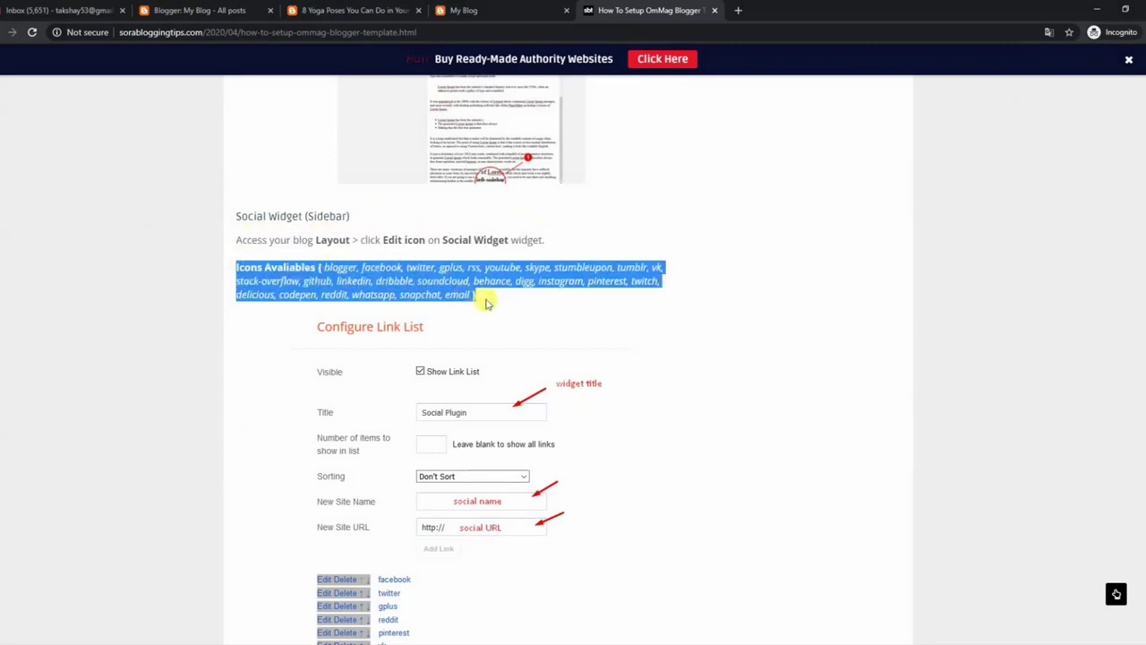
{"action": "scroll", "coordinate": [613, 232], "scroll_direction": "down", "scroll_amount": 3}
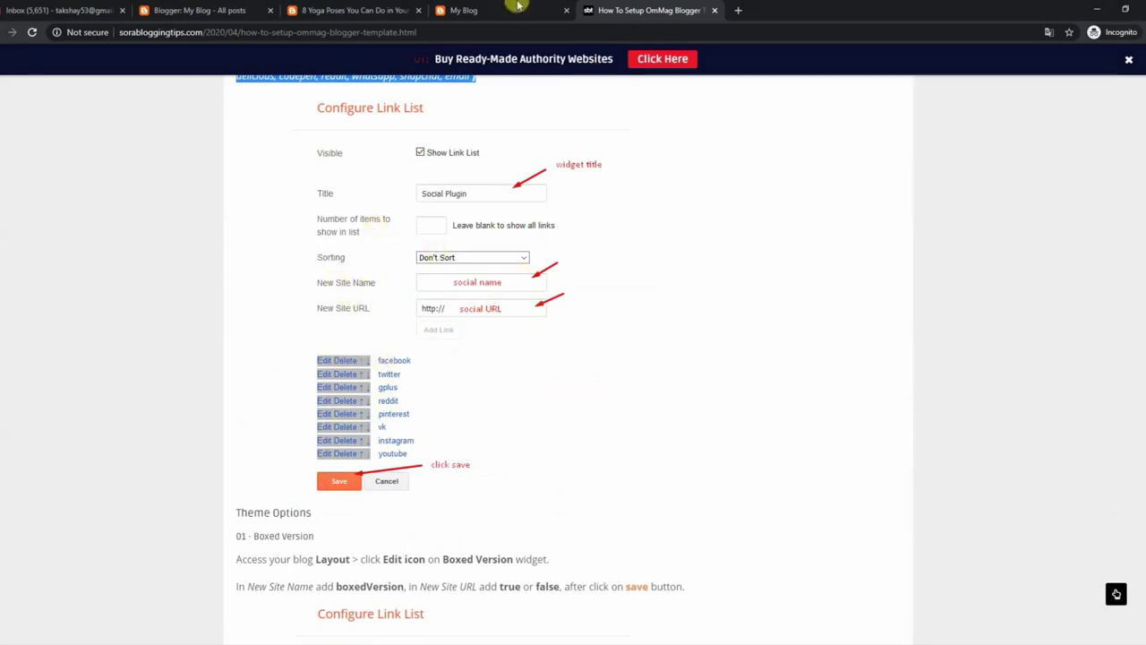
{"action": "left_click", "coordinate": [417, 9]}
{"action": "left_click", "coordinate": [369, 5]}
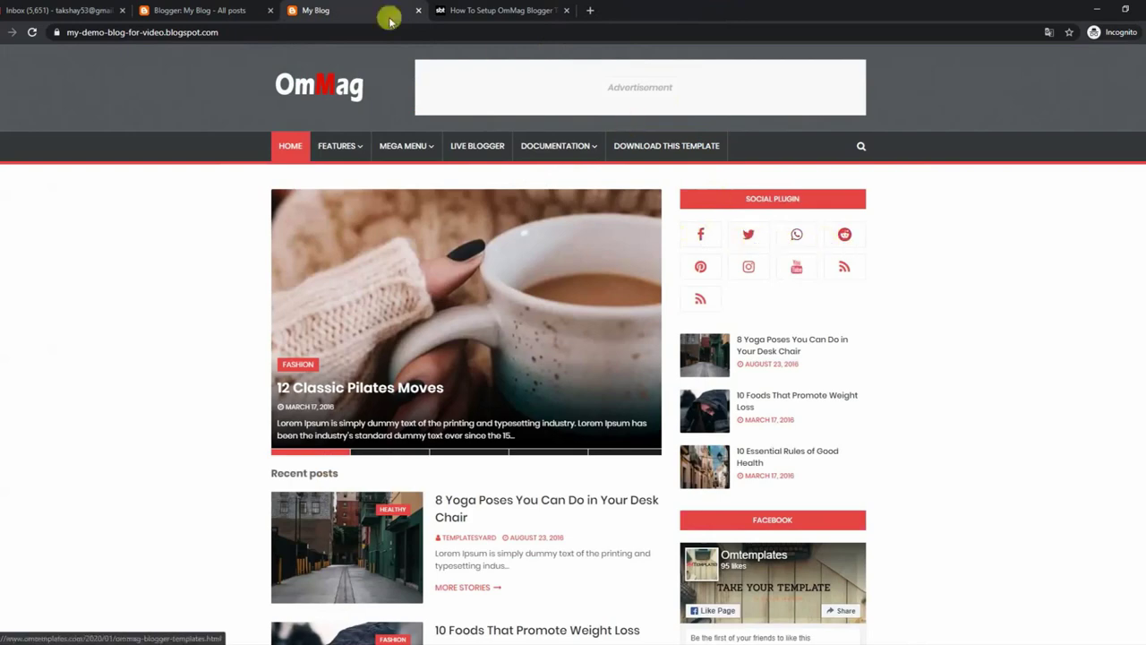
- Delete the facebook link from the Social Plugin gadget in the layout, save it and reload the demo blog to check
{"action": "left_click", "coordinate": [237, 9]}
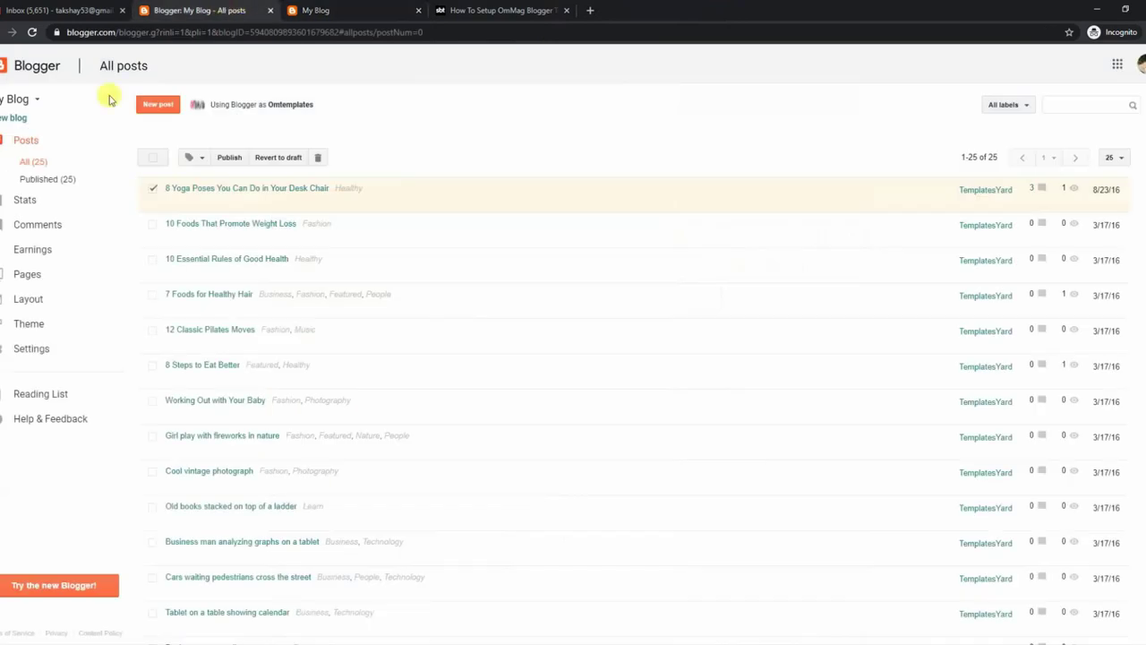
{"action": "left_click", "coordinate": [54, 304]}
{"action": "scroll", "coordinate": [958, 385], "scroll_direction": "down", "scroll_amount": 3}
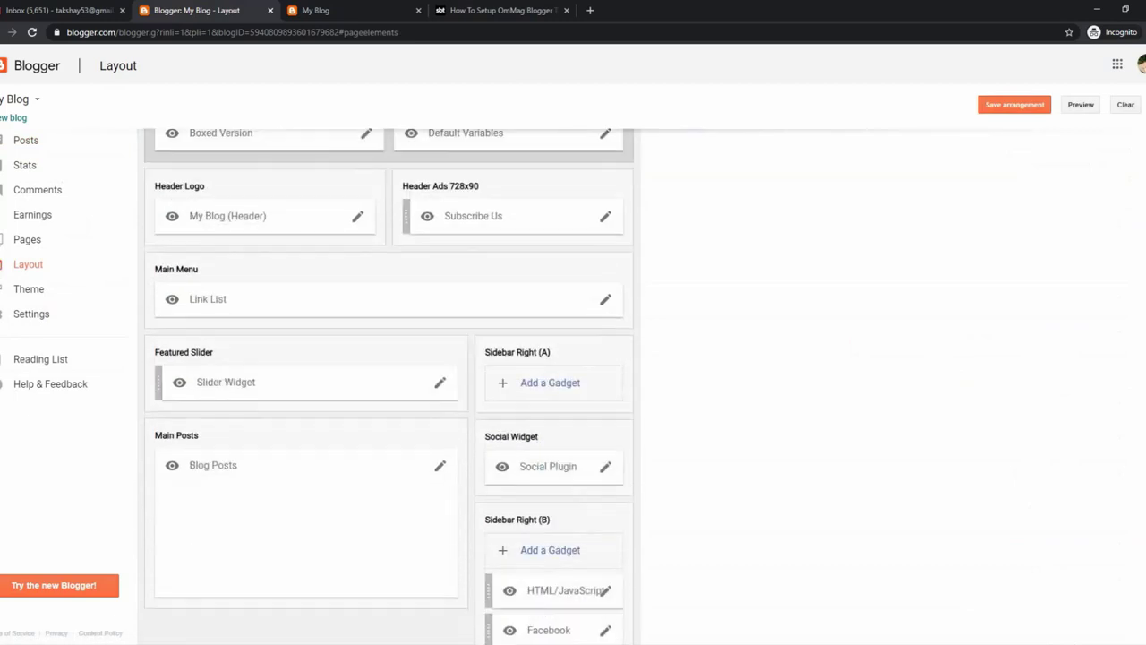
{"action": "left_click", "coordinate": [604, 401]}
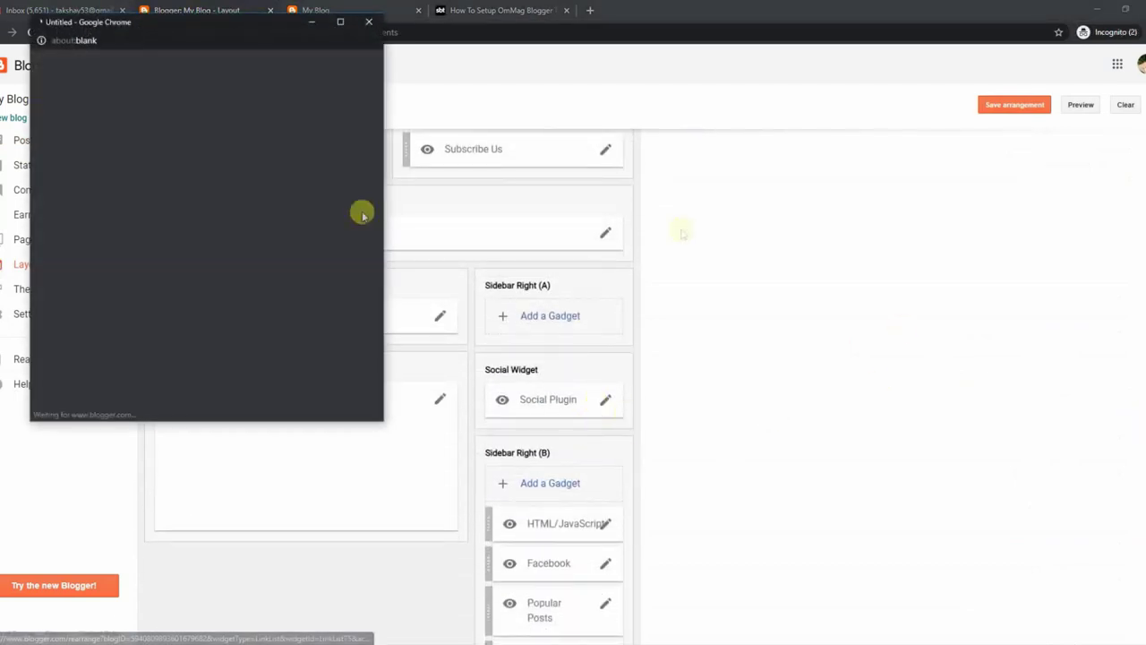
{"action": "scroll", "coordinate": [161, 326], "scroll_direction": "down", "scroll_amount": 2}
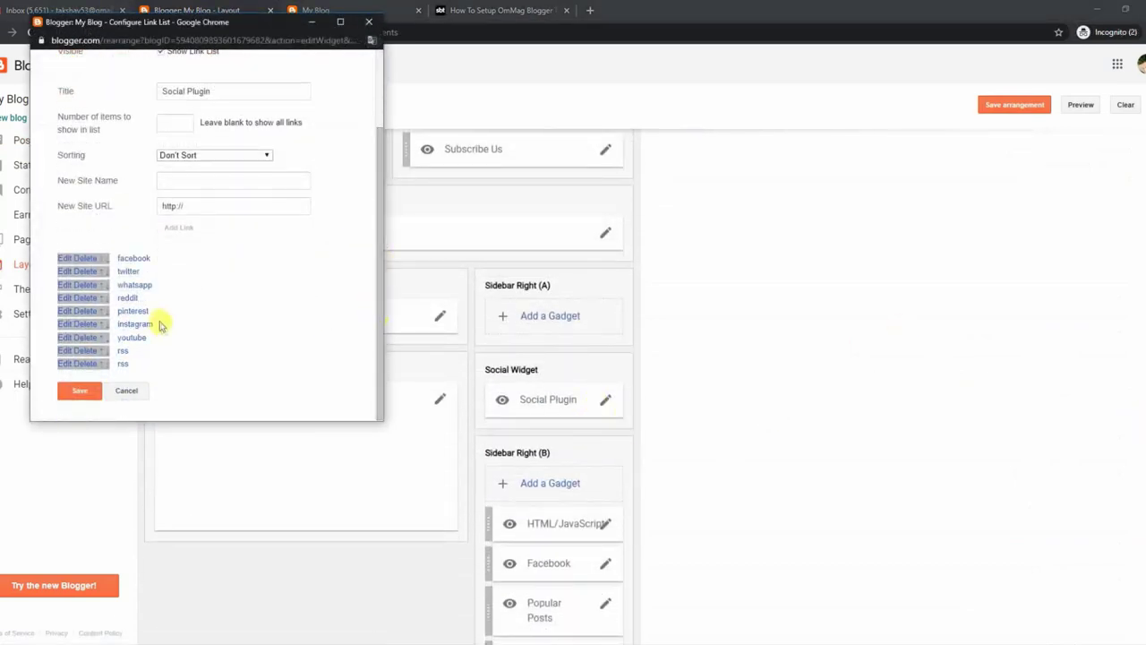
{"action": "left_click", "coordinate": [95, 260]}
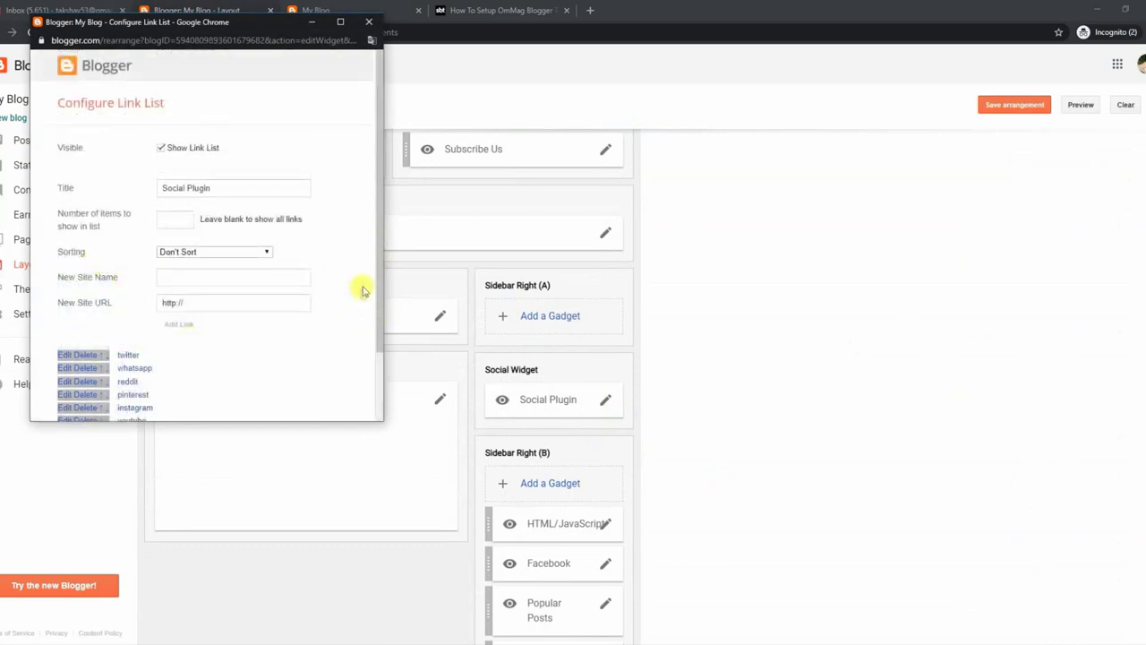
{"action": "scroll", "coordinate": [373, 319], "scroll_direction": "down", "scroll_amount": 2}
{"action": "left_click", "coordinate": [78, 391]}
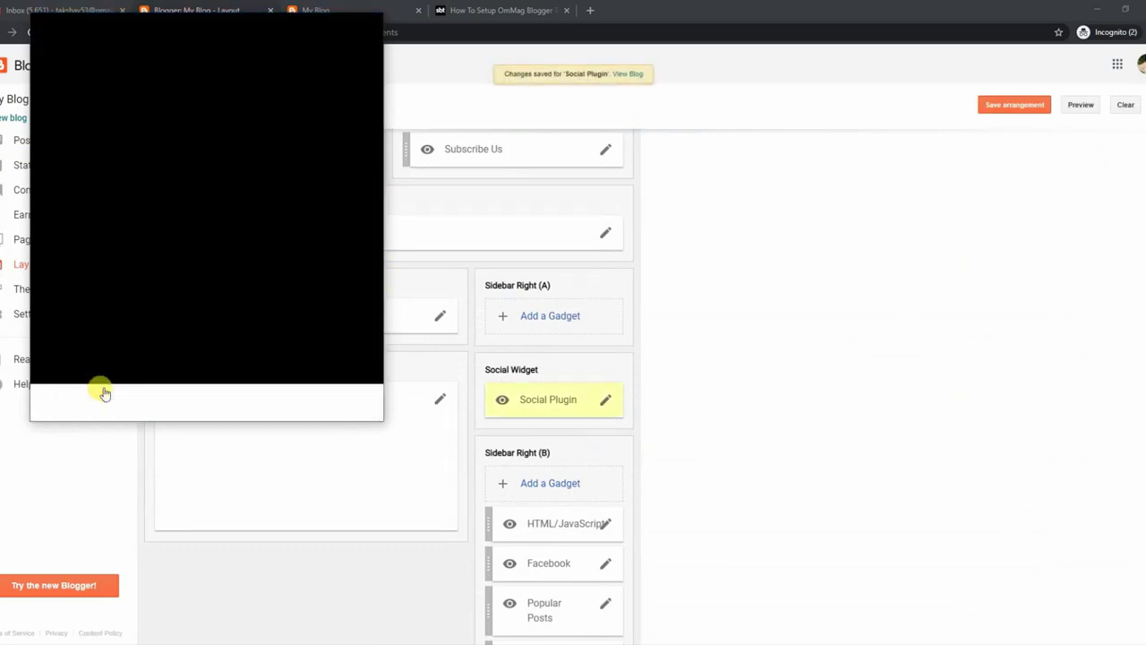
{"action": "left_click", "coordinate": [315, 10]}
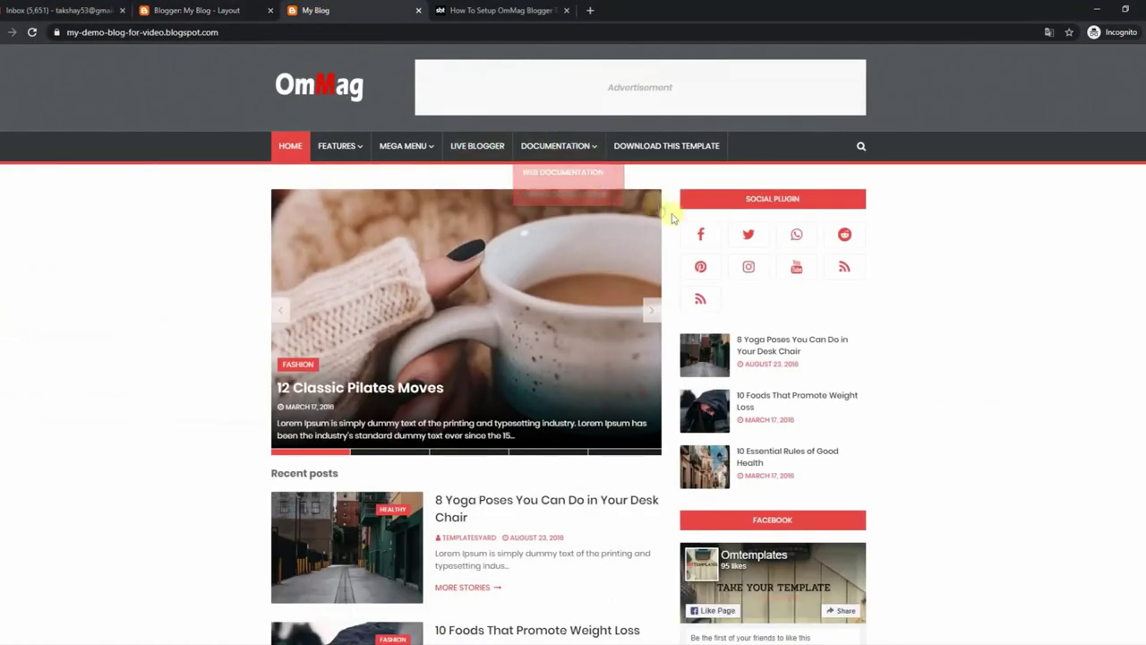
{"action": "left_click", "coordinate": [29, 33]}
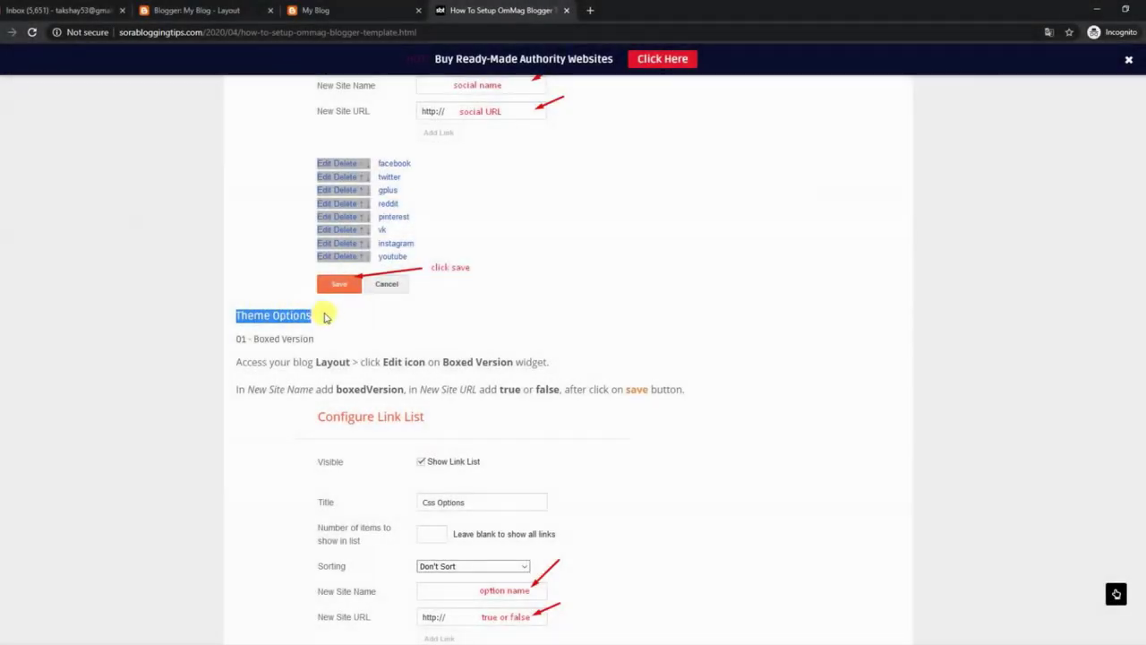
- Read the article's Theme Options instructions for the Boxed Version widget and view the demo blog's current page width
{"action": "left_click_drag", "start_coordinate": [237, 339], "coordinate": [302, 337]}
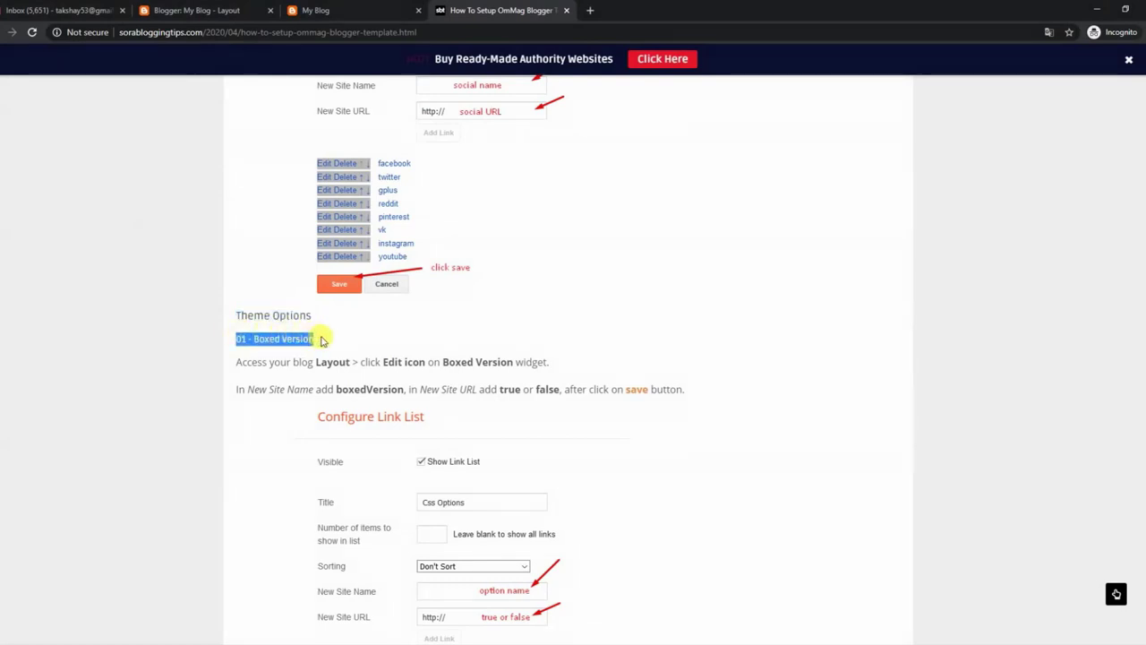
{"action": "left_click_drag", "start_coordinate": [237, 361], "coordinate": [589, 362]}
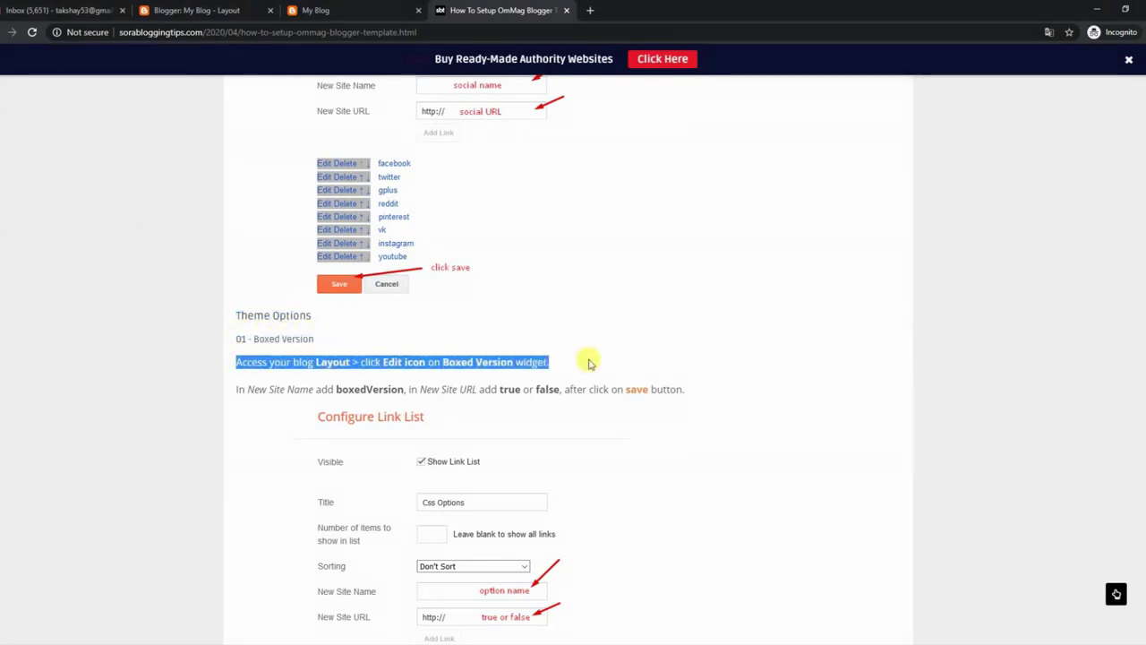
{"action": "left_click_drag", "start_coordinate": [238, 388], "coordinate": [690, 402]}
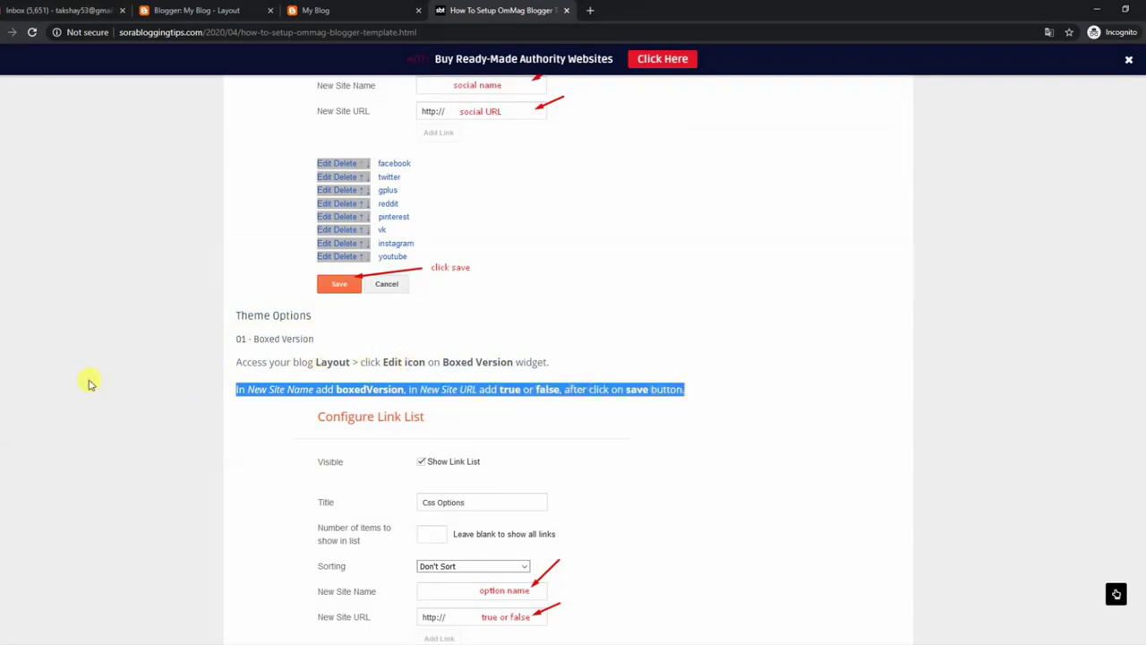
{"action": "left_click", "coordinate": [391, 6]}
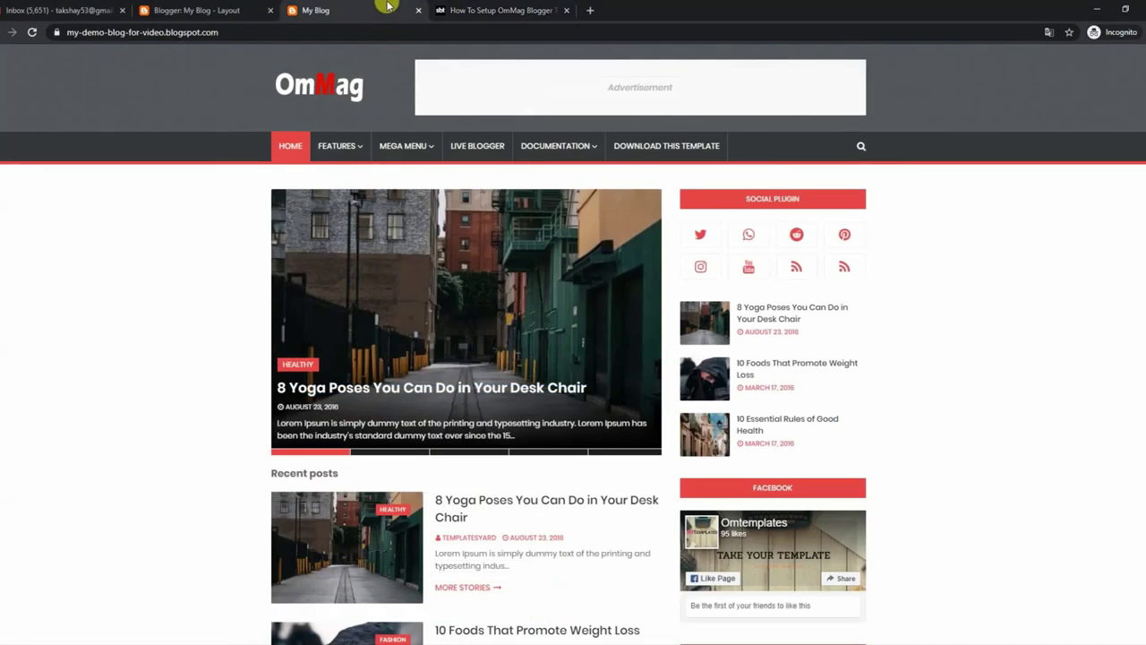
- Set the boxedVersion link's URL to true in the layout's Boxed Version gadget and save it
{"action": "left_click", "coordinate": [264, 6]}
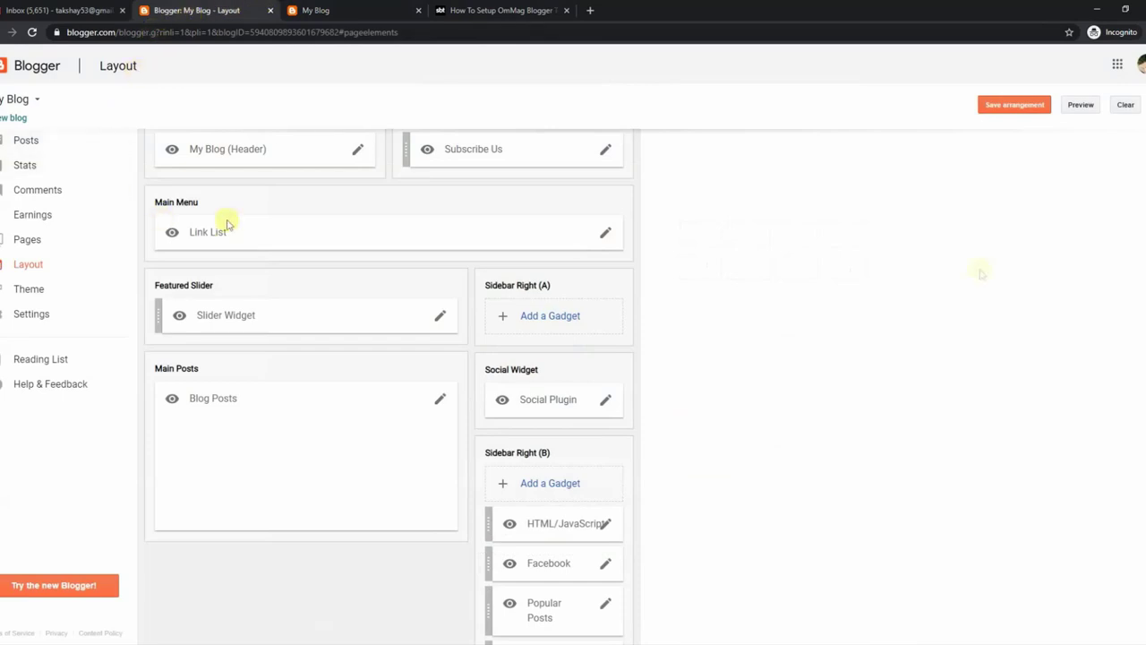
{"action": "scroll", "coordinate": [388, 385], "scroll_direction": "up", "scroll_amount": 3}
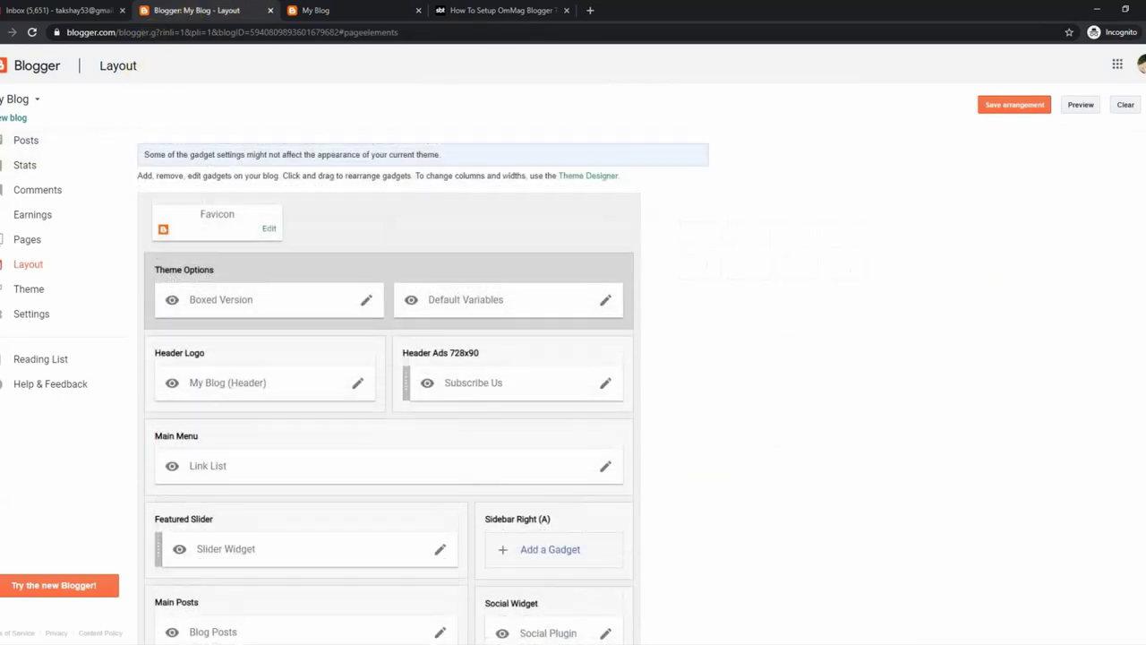
{"action": "left_click", "coordinate": [366, 302]}
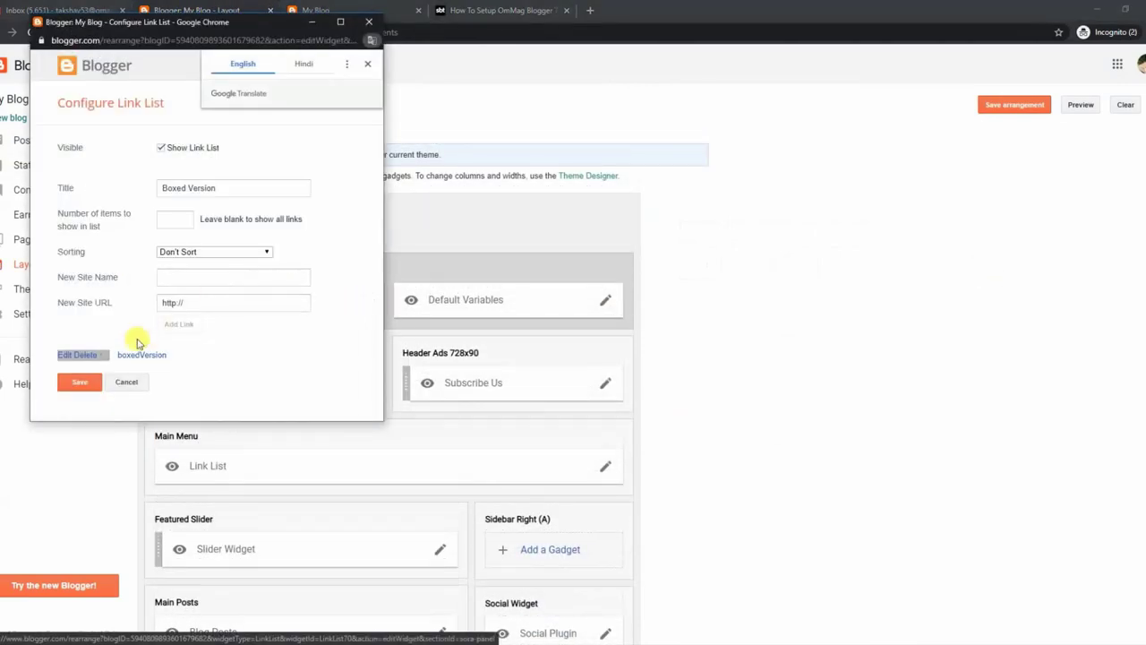
{"action": "left_click", "coordinate": [63, 355]}
{"action": "left_click", "coordinate": [213, 376]}
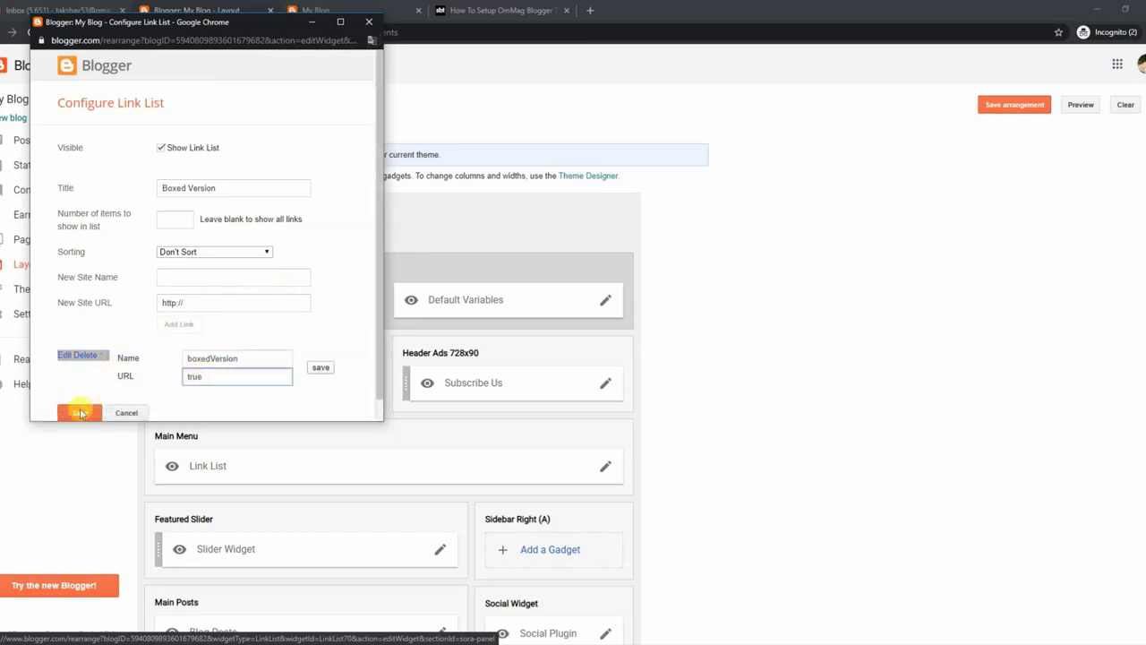
{"action": "left_click", "coordinate": [80, 412]}
- Reload the demo blog to check the boxed layout and dismiss the translation popup
{"action": "left_click", "coordinate": [347, 14]}
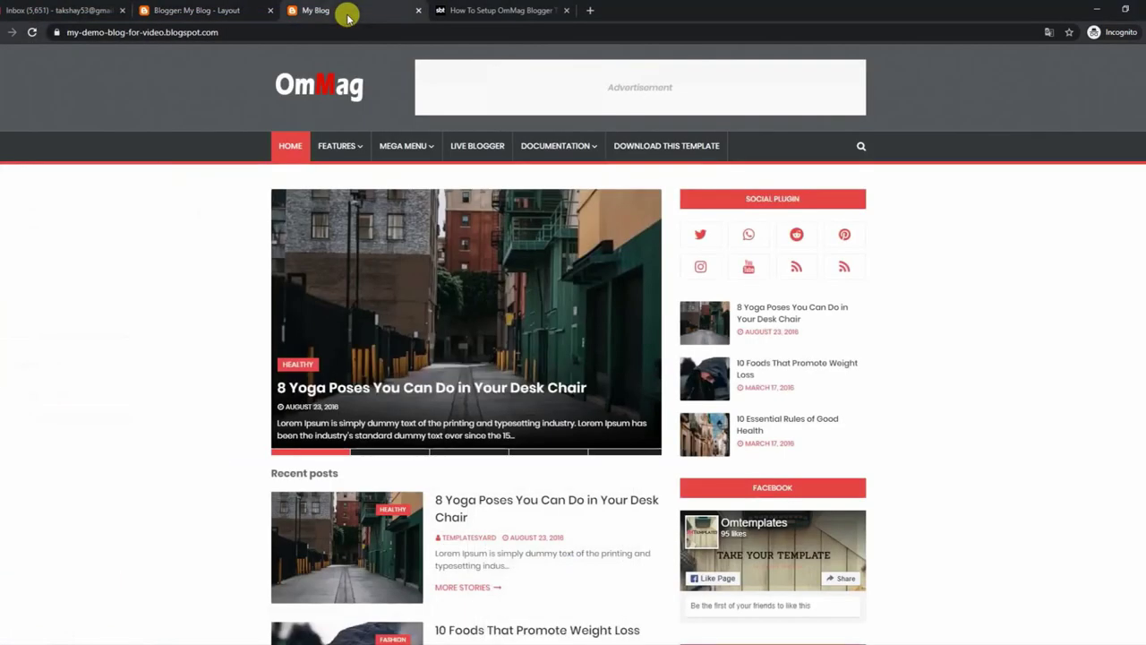
{"action": "left_click", "coordinate": [32, 33]}
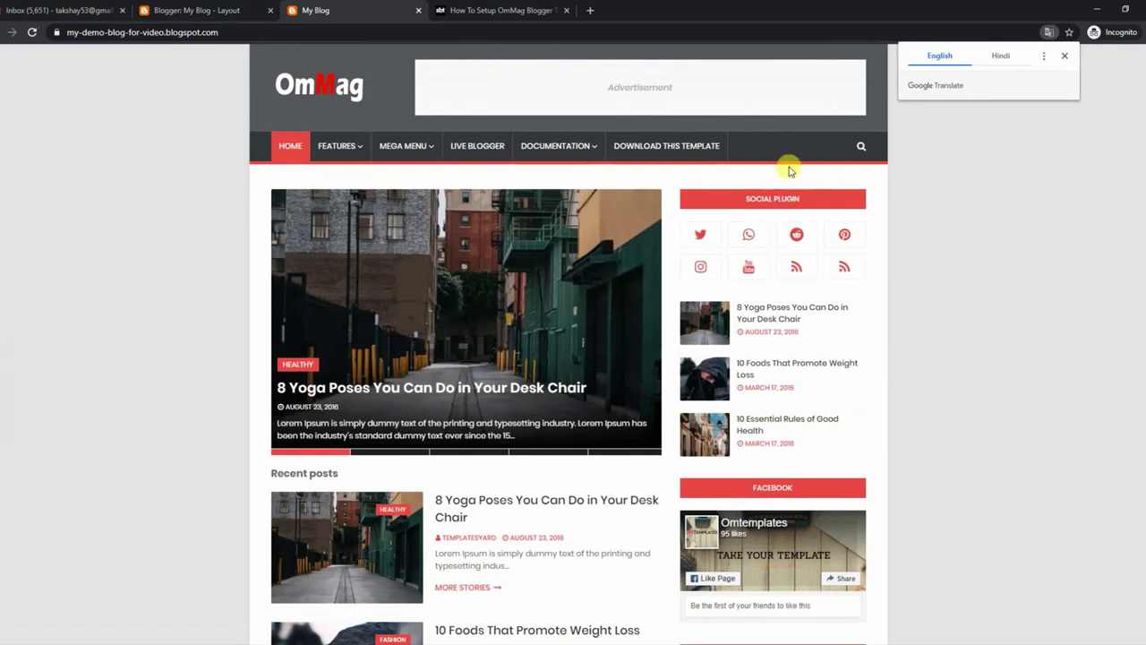
{"action": "left_click", "coordinate": [1064, 58]}
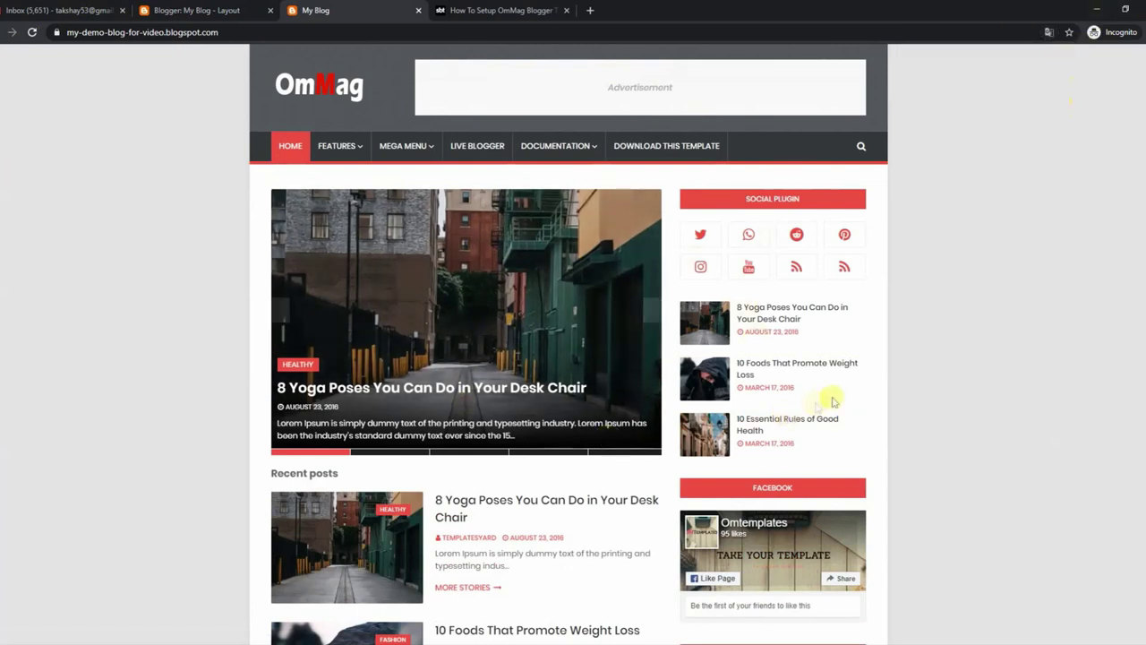
- Read the article's Default Variables instructions on posts per page, fixed sidebar, comments system and Disqus shortname
{"action": "left_click", "coordinate": [469, 13]}
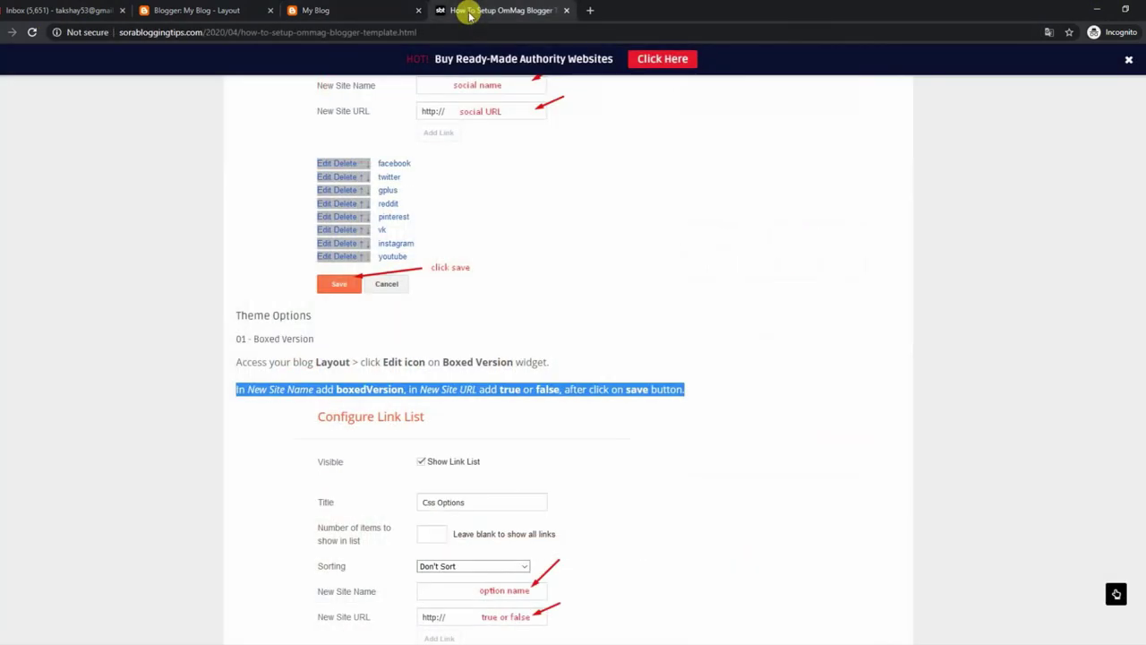
{"action": "scroll", "coordinate": [463, 367], "scroll_direction": "down", "scroll_amount": 5}
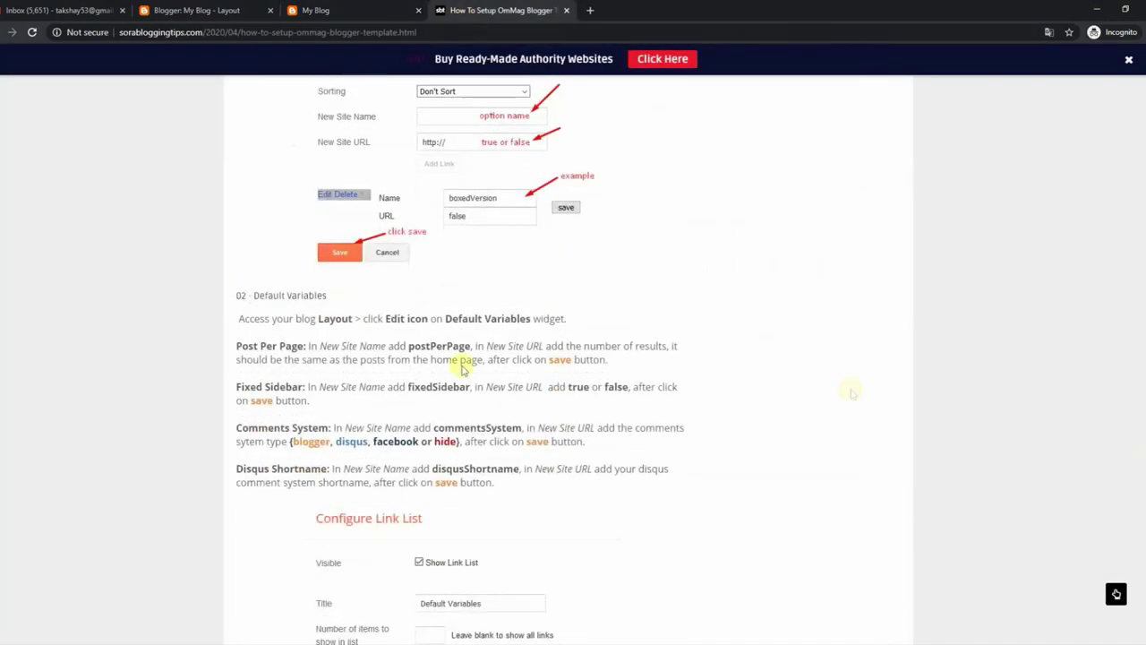
{"action": "left_click_drag", "start_coordinate": [279, 296], "coordinate": [562, 310]}
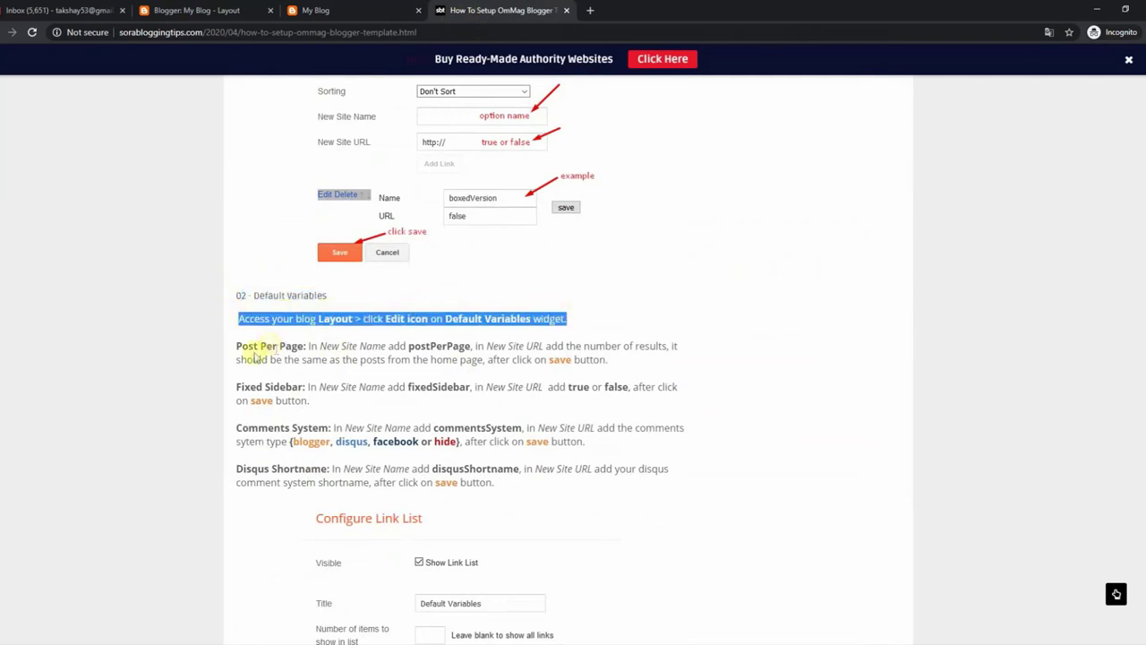
{"action": "left_click_drag", "start_coordinate": [236, 344], "coordinate": [603, 362]}
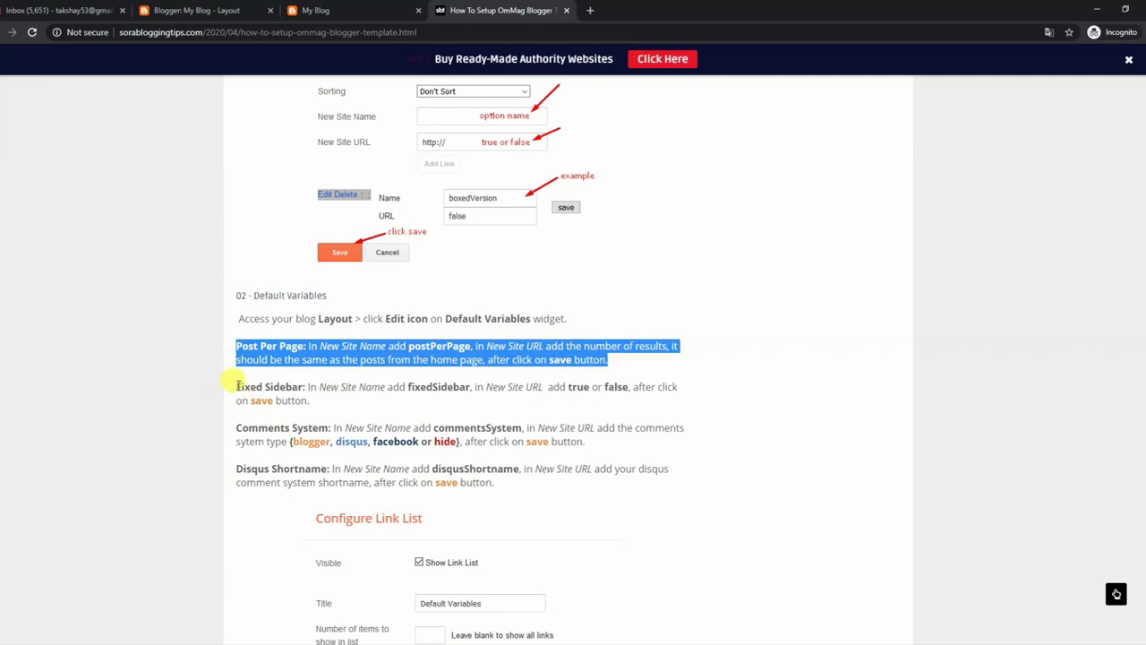
{"action": "left_click_drag", "start_coordinate": [237, 386], "coordinate": [325, 402]}
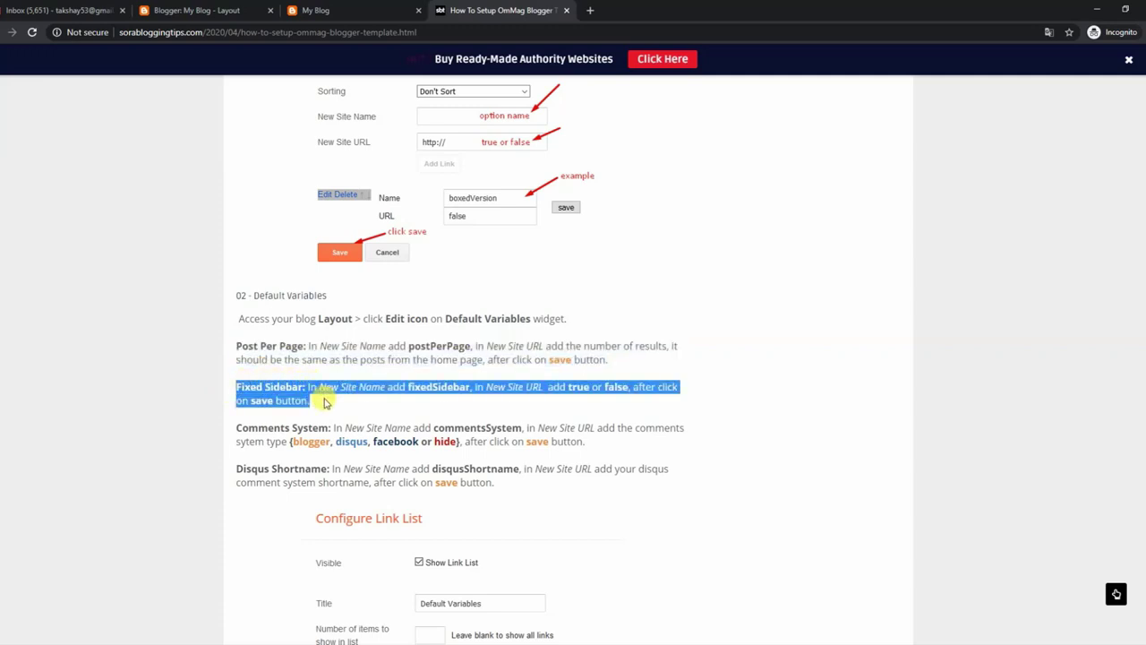
{"action": "left_click_drag", "start_coordinate": [240, 428], "coordinate": [584, 443]}
{"action": "left_click_drag", "start_coordinate": [237, 469], "coordinate": [470, 481]}
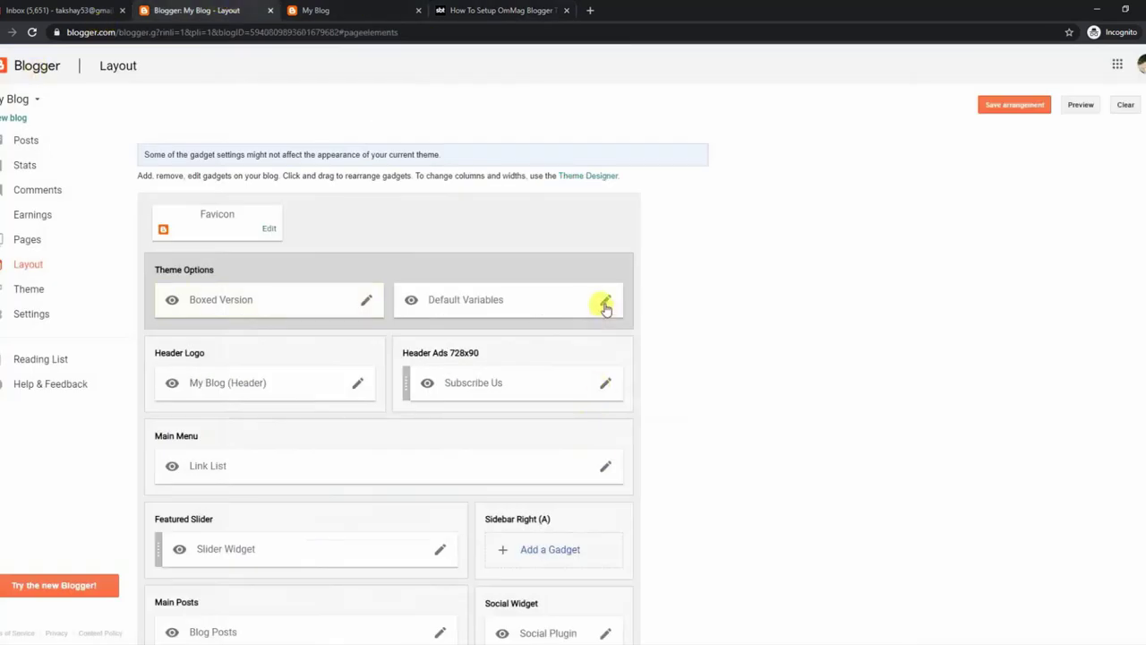
- Open the Default Variables gadget in the blog layout and inspect the disqusShortname and commentsSystem link entries
{"action": "left_click", "coordinate": [605, 302]}
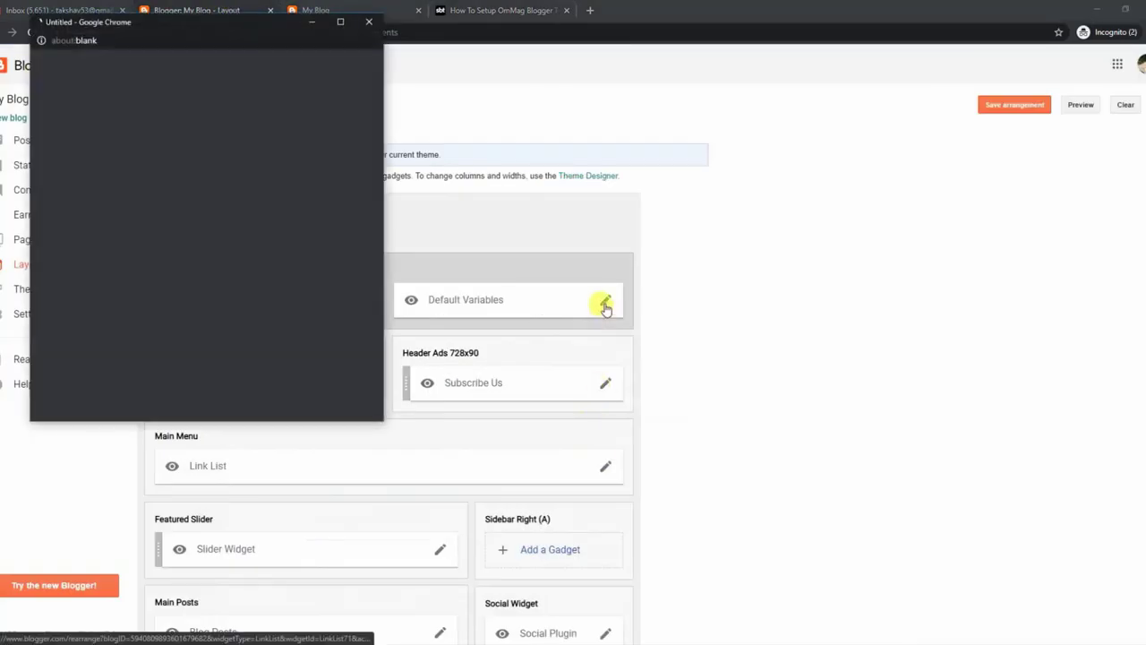
{"action": "scroll", "coordinate": [198, 334], "scroll_direction": "down", "scroll_amount": 1}
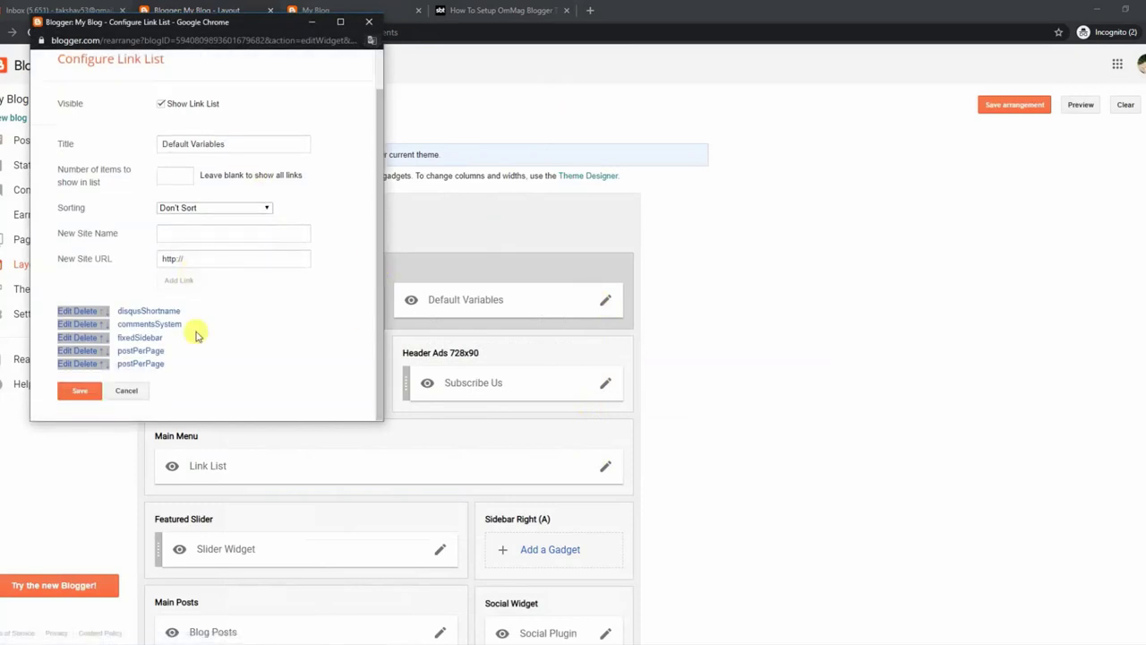
{"action": "left_click", "coordinate": [63, 312]}
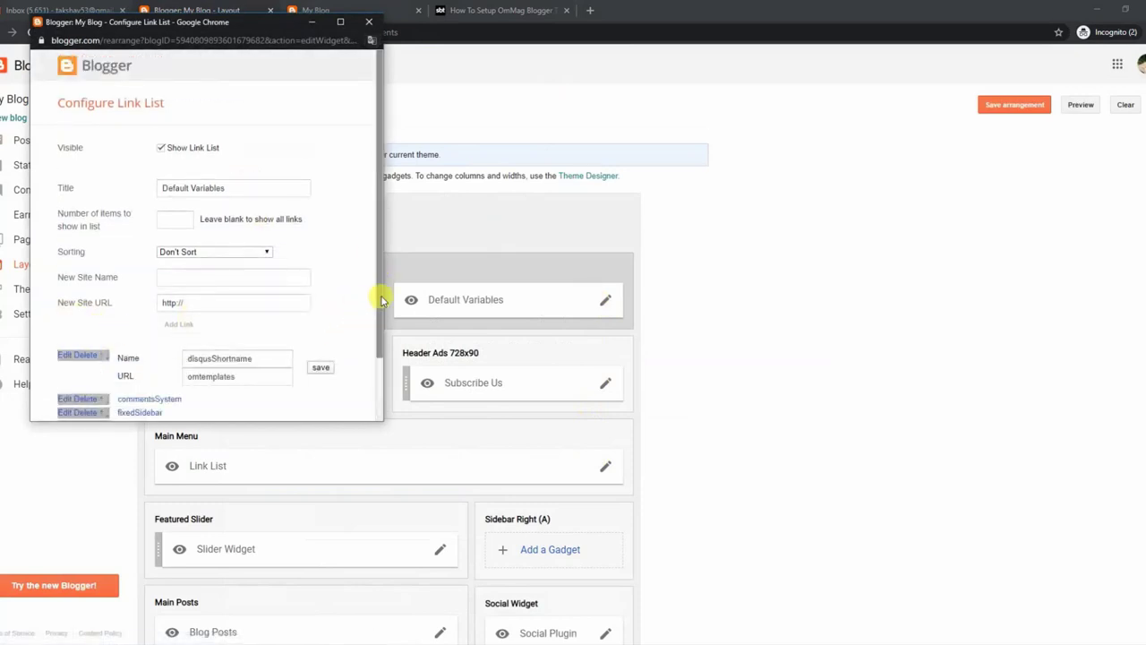
{"action": "scroll", "coordinate": [378, 298], "scroll_direction": "down", "scroll_amount": 2}
{"action": "double_click", "coordinate": [224, 302]}
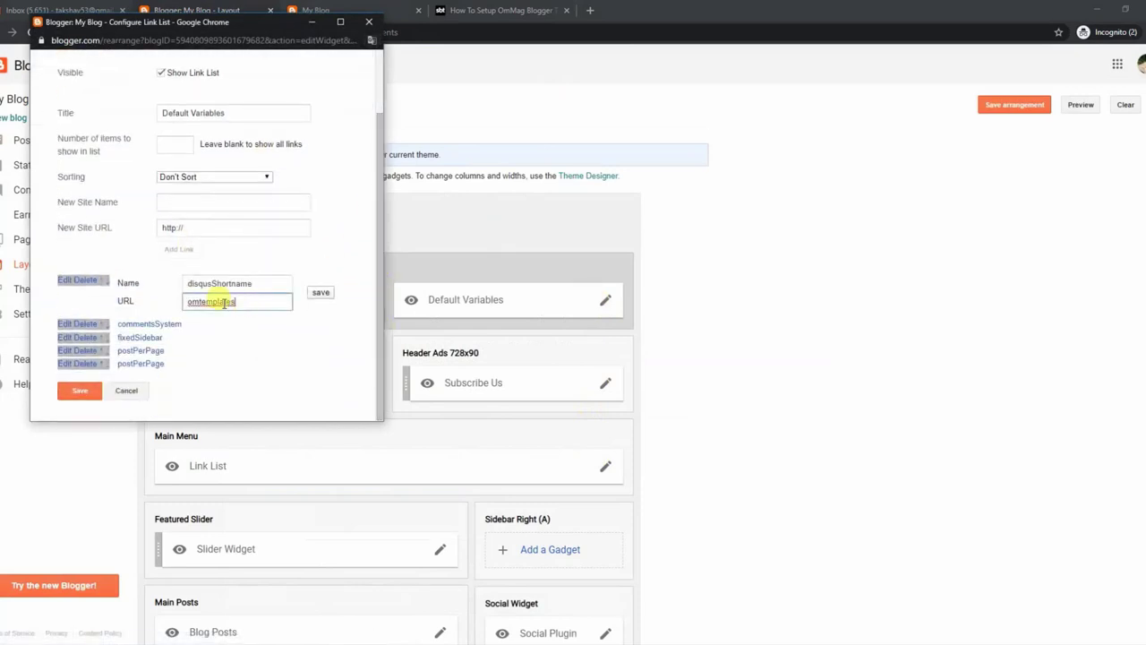
{"action": "left_click", "coordinate": [62, 323]}
{"action": "scroll", "coordinate": [381, 302], "scroll_direction": "down", "scroll_amount": 2}
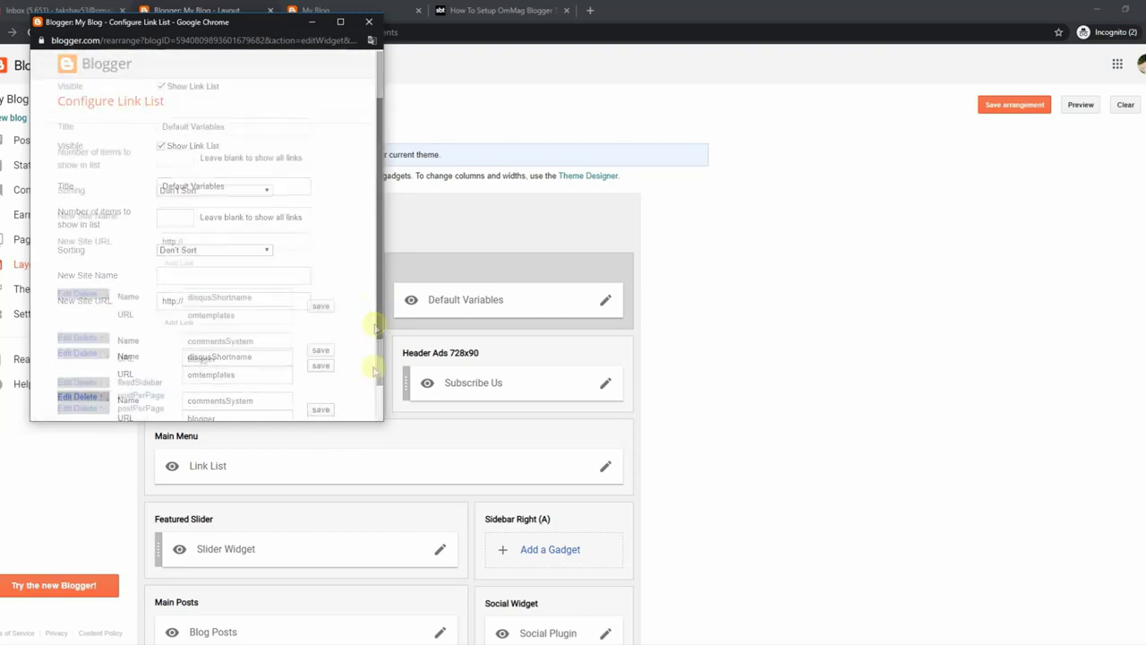
{"action": "left_click", "coordinate": [199, 315]}
- Inspect the fixedSidebar entry and first postPerPage entry, save the Default Variables gadget and reload the demo blog
{"action": "left_click", "coordinate": [65, 343]}
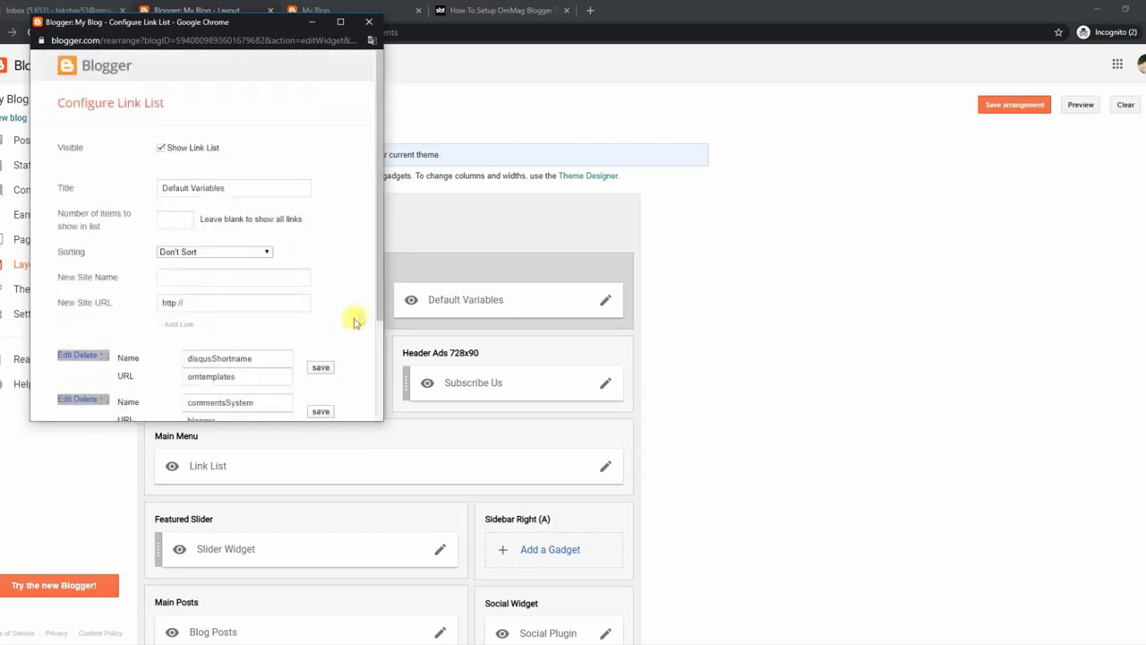
{"action": "left_click_drag", "start_coordinate": [376, 299], "coordinate": [383, 379]}
{"action": "left_click", "coordinate": [222, 353]}
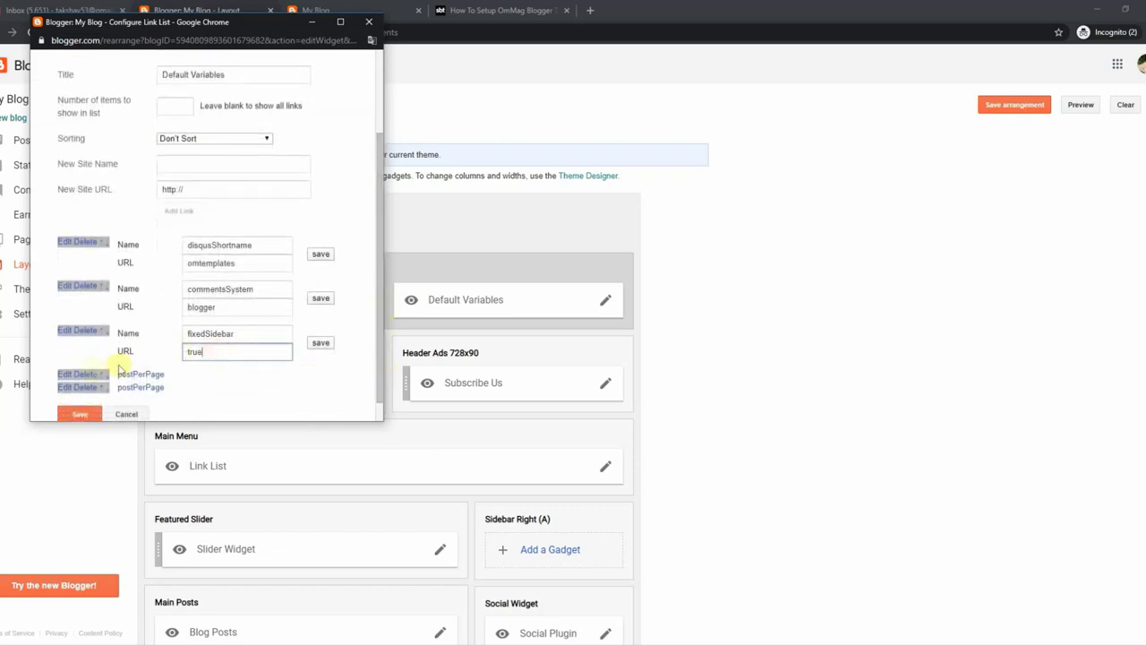
{"action": "left_click", "coordinate": [68, 374]}
{"action": "left_click_drag", "start_coordinate": [379, 289], "coordinate": [381, 412]}
{"action": "left_click", "coordinate": [223, 344]}
{"action": "left_click", "coordinate": [79, 391]}
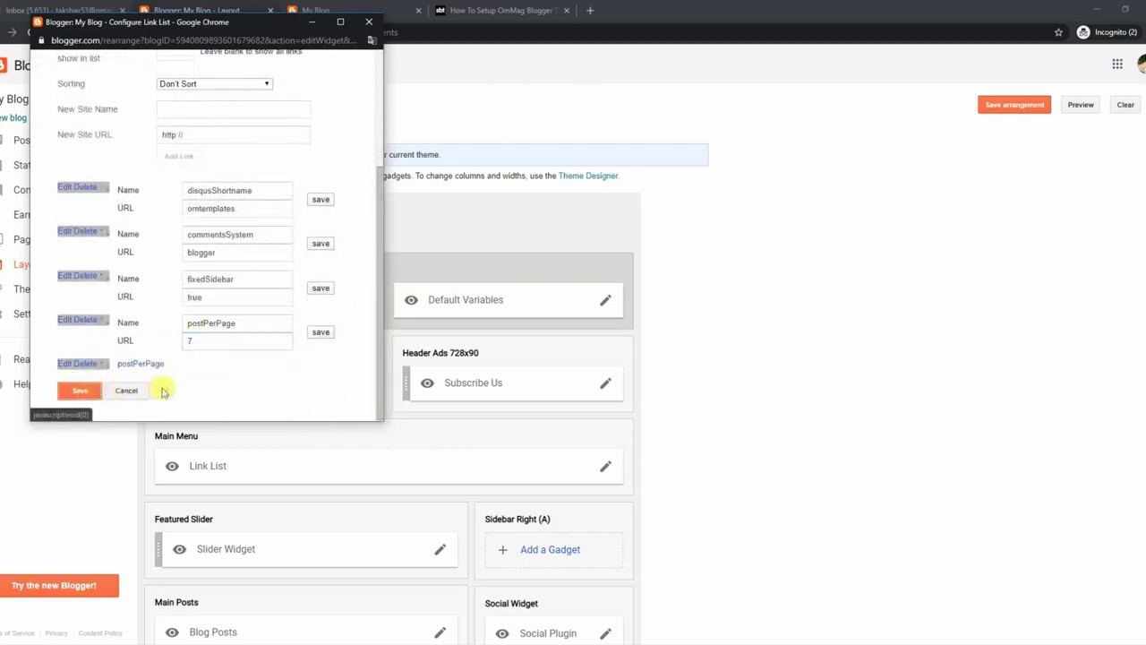
{"action": "left_click", "coordinate": [357, 6]}
{"action": "left_click", "coordinate": [31, 32]}
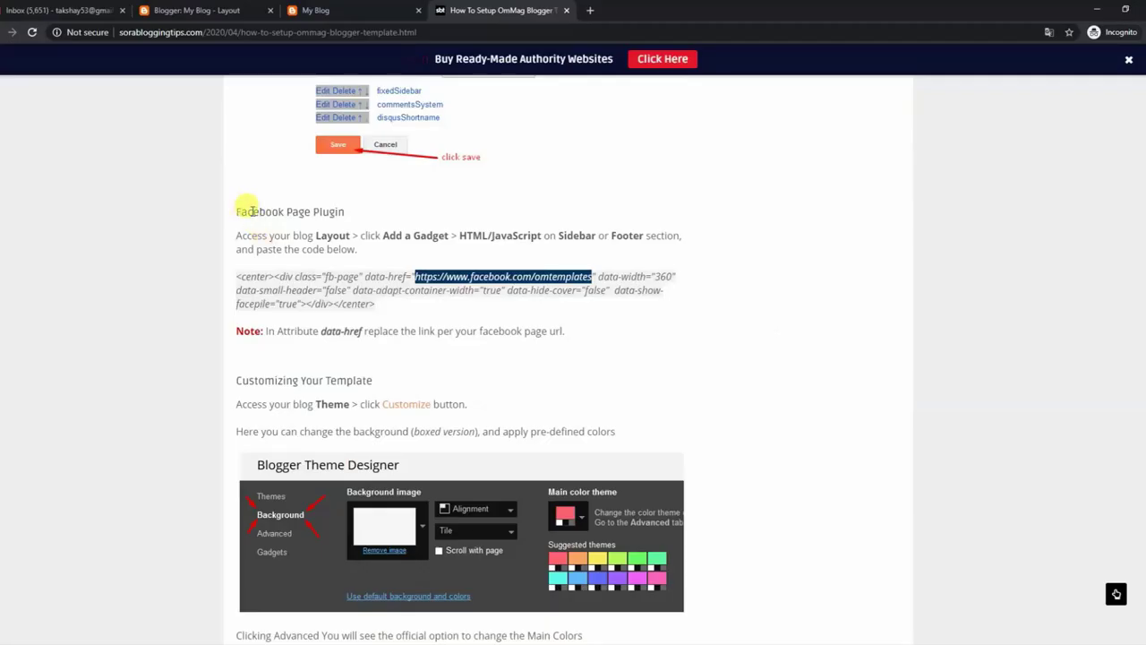
- Read the article's Facebook Page Plugin instructions and copy the fb-page embed code
{"action": "left_click_drag", "start_coordinate": [248, 208], "coordinate": [358, 212]}
{"action": "left_click_drag", "start_coordinate": [239, 235], "coordinate": [434, 252]}
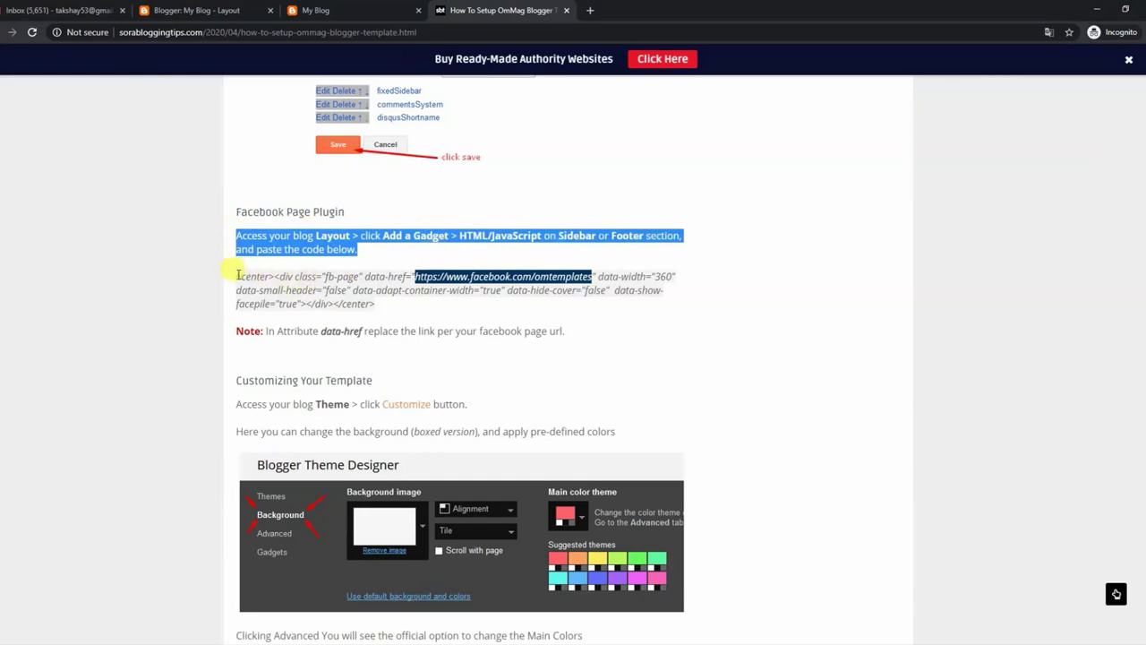
{"action": "left_click_drag", "start_coordinate": [239, 275], "coordinate": [389, 307]}
{"action": "right_click", "coordinate": [363, 279]}
{"action": "left_click", "coordinate": [365, 299]}
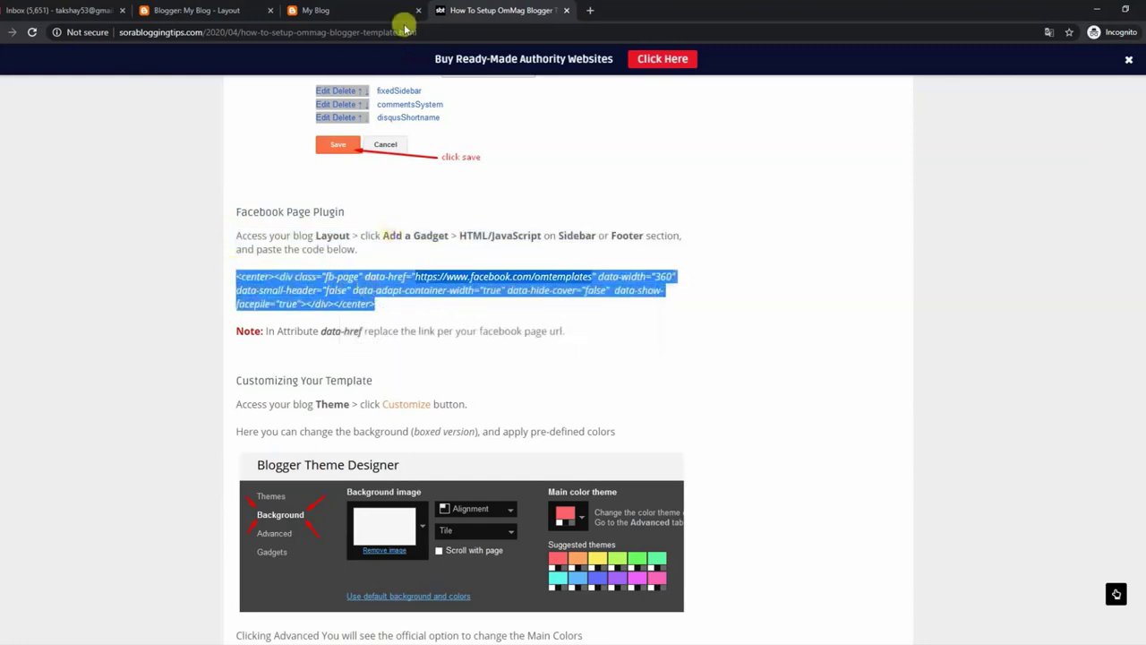
- View the demo blog's Facebook box, open the Facebook gadget in Sidebar Right (B), save its embed code and return to the blog
{"action": "left_click", "coordinate": [371, 9]}
{"action": "scroll", "coordinate": [833, 383], "scroll_direction": "down", "scroll_amount": 2}
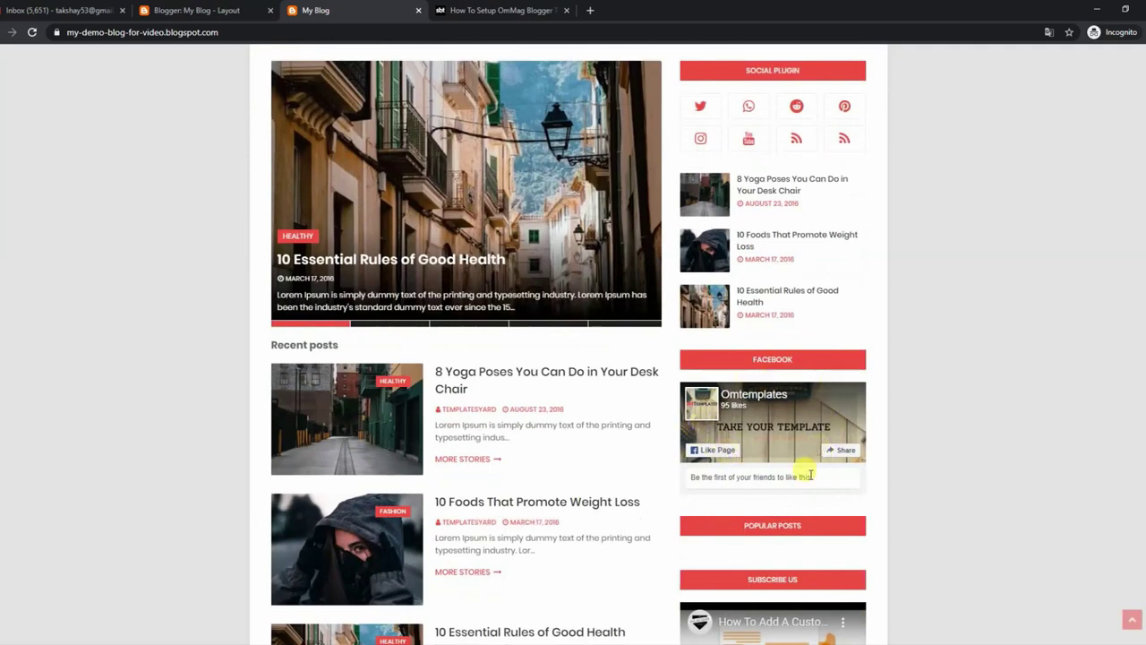
{"action": "left_click", "coordinate": [255, 9]}
{"action": "scroll", "coordinate": [1064, 353], "scroll_direction": "down", "scroll_amount": 4}
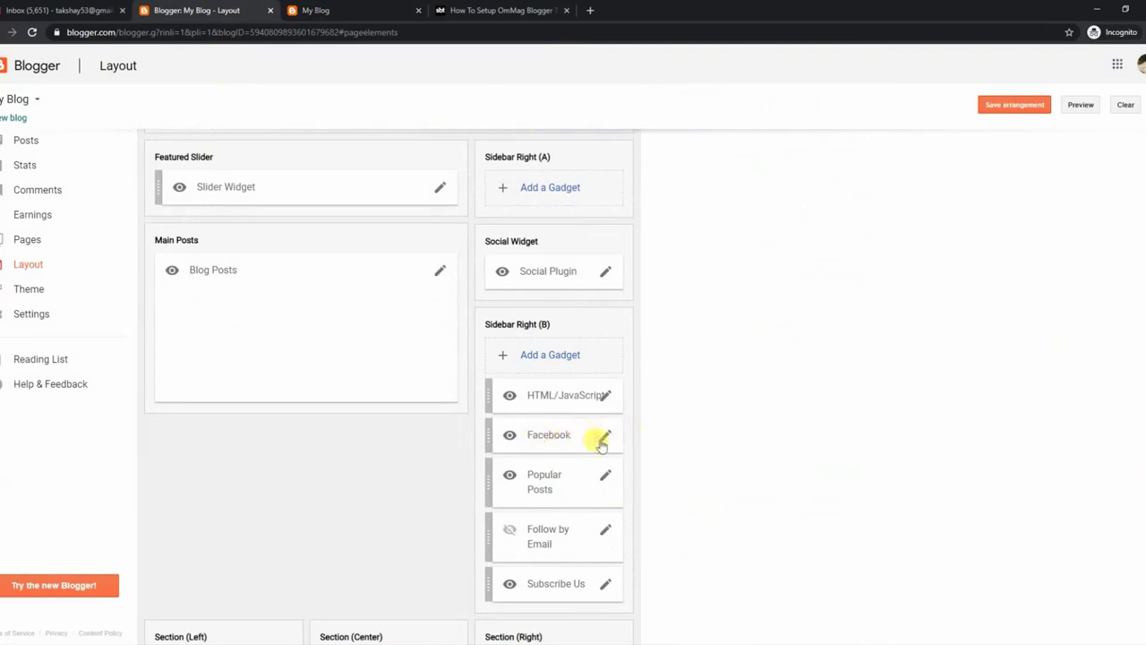
{"action": "left_click", "coordinate": [604, 438]}
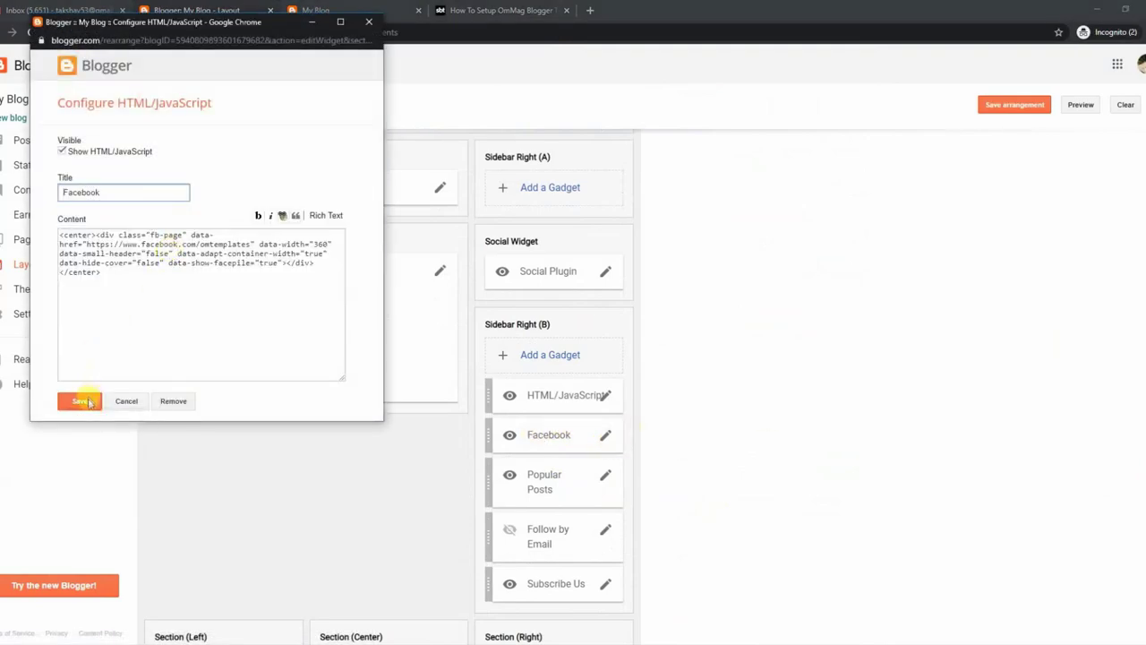
{"action": "left_click", "coordinate": [80, 401]}
{"action": "left_click", "coordinate": [324, 11]}
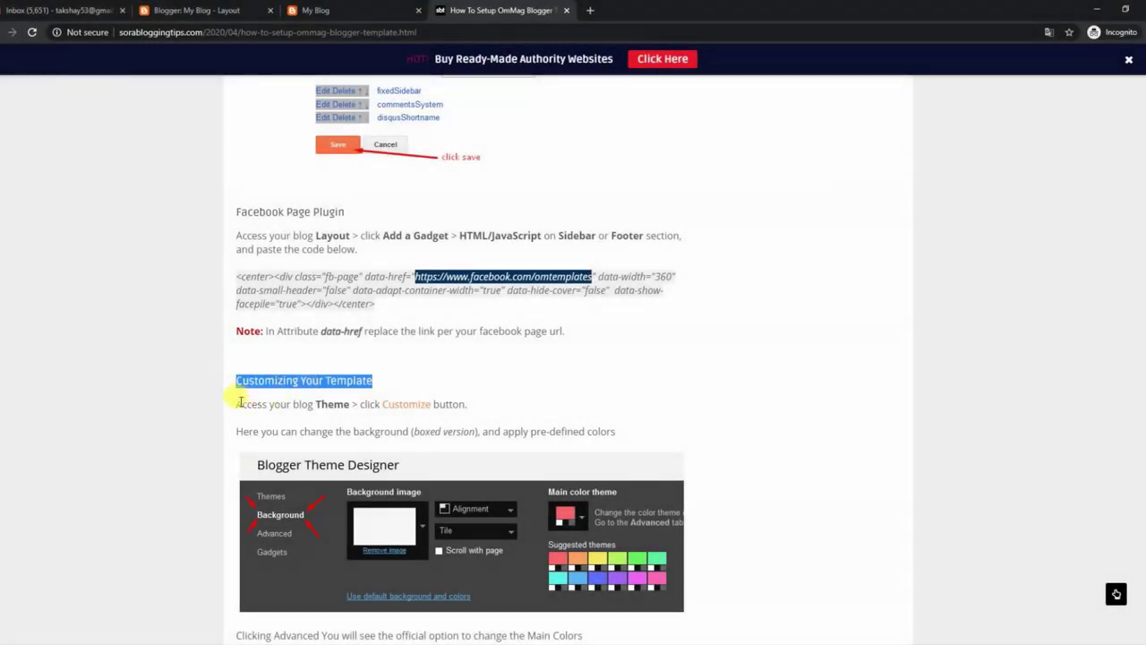
- Read the article's Customizing Your Template instructions on background and predefined colors, and look at the demo blog's current colors
{"action": "left_click_drag", "start_coordinate": [238, 402], "coordinate": [497, 405]}
{"action": "left_click_drag", "start_coordinate": [236, 433], "coordinate": [647, 438]}
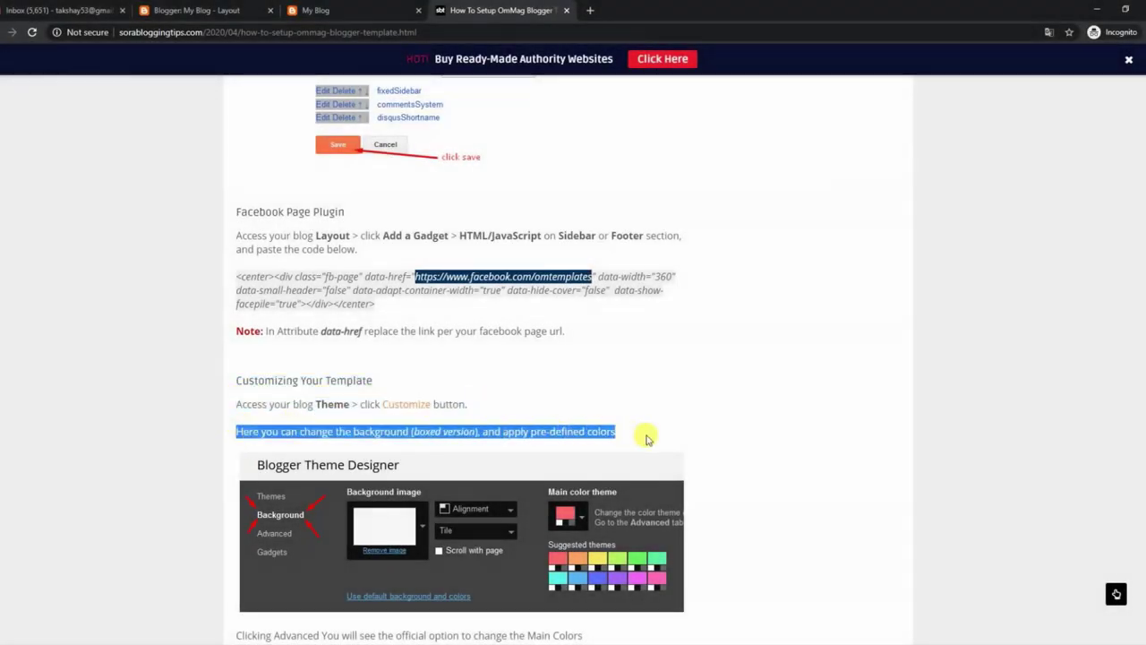
{"action": "left_click", "coordinate": [333, 10]}
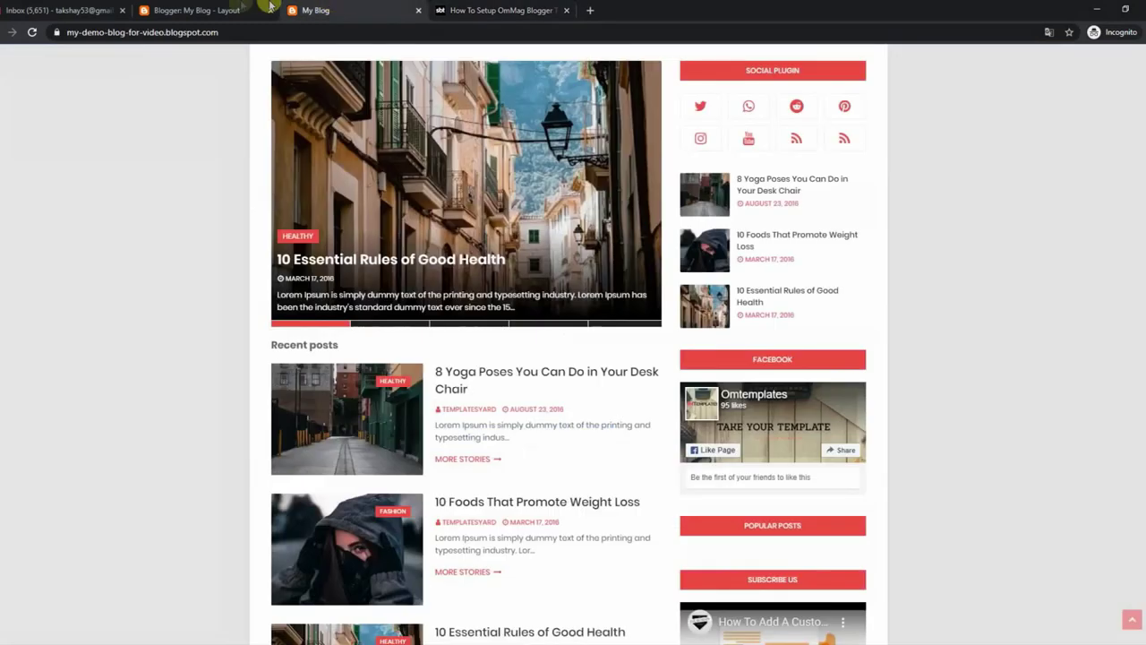
- Open the blog's theme customization and apply the purple suggested color theme in the Background settings
{"action": "left_click", "coordinate": [202, 10]}
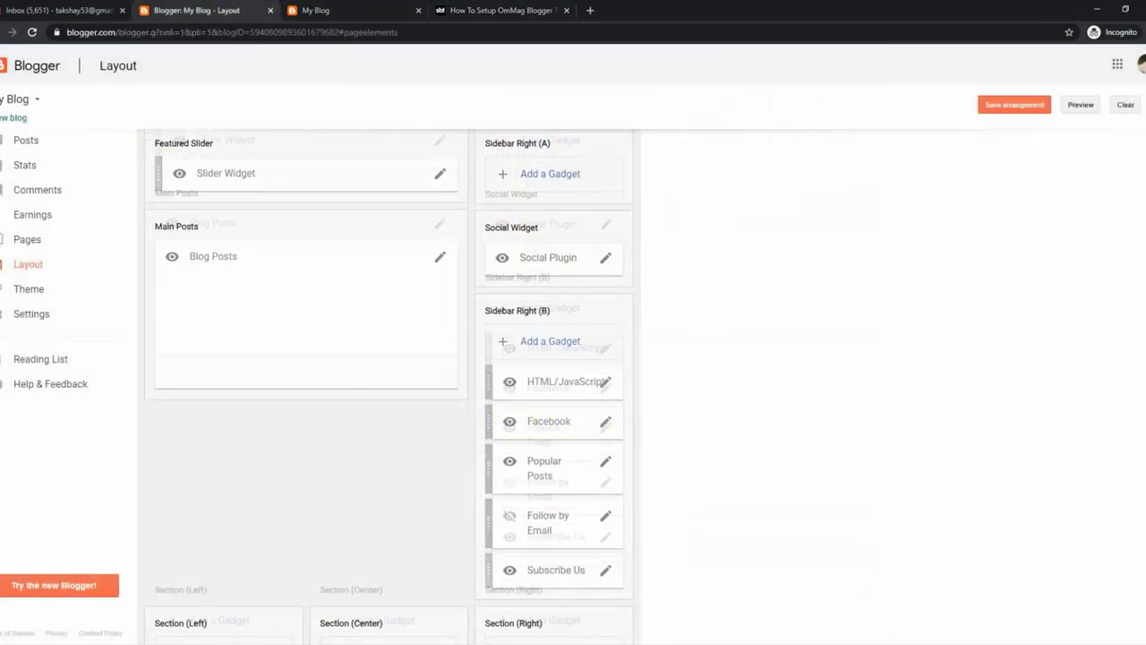
{"action": "scroll", "coordinate": [1122, 405], "scroll_direction": "up", "scroll_amount": 5}
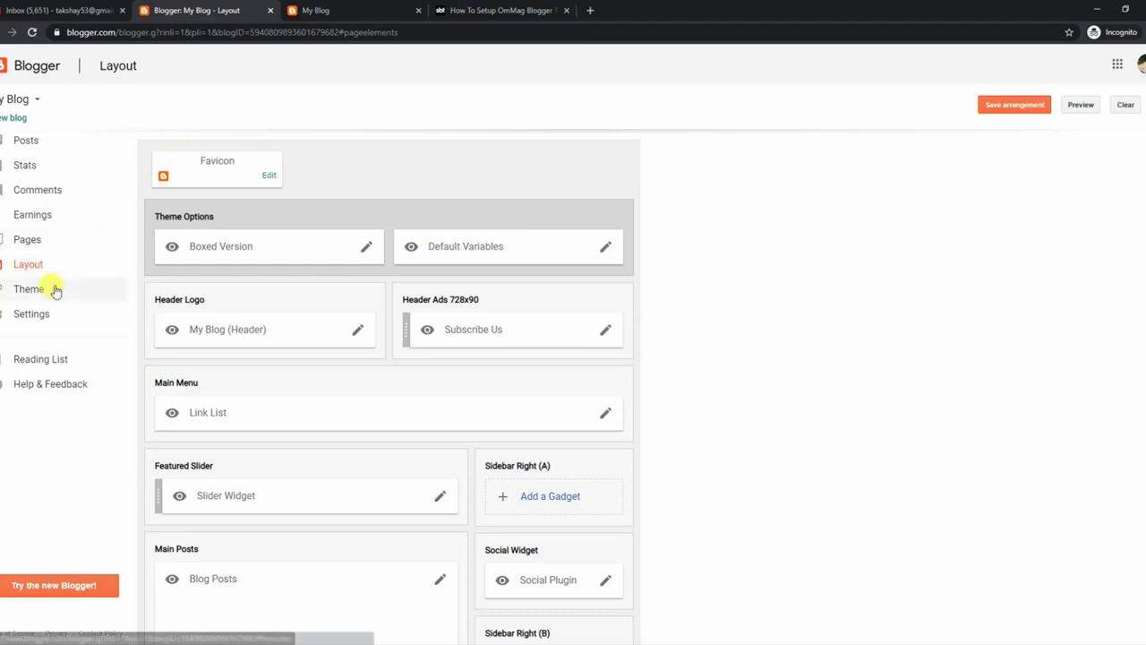
{"action": "left_click", "coordinate": [54, 288]}
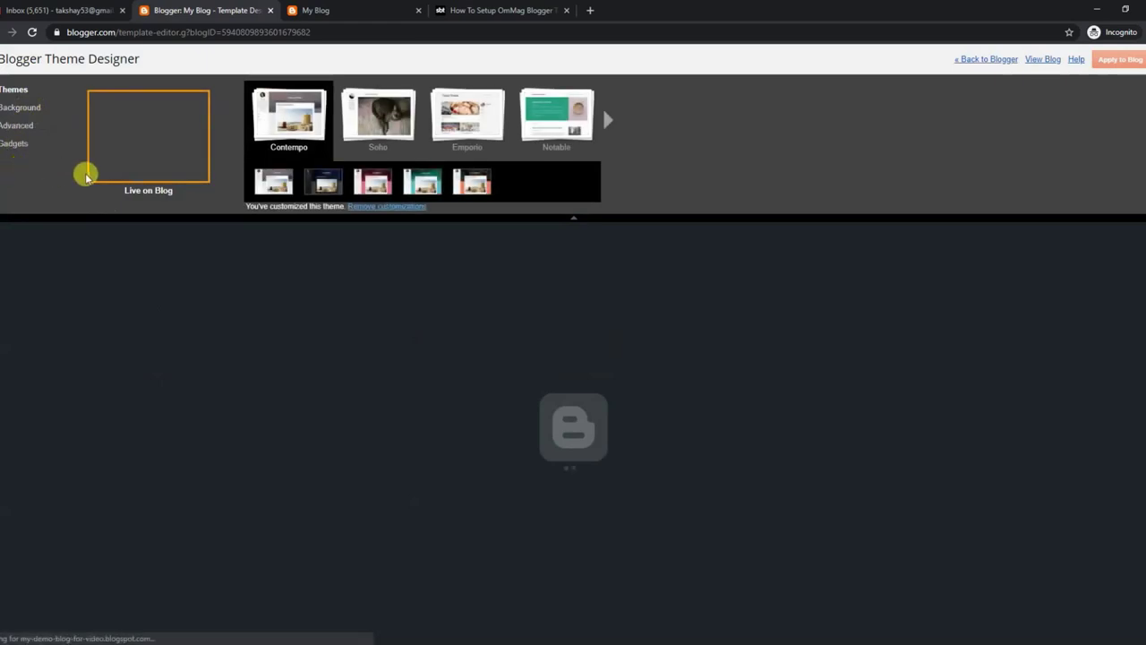
{"action": "left_click", "coordinate": [20, 107]}
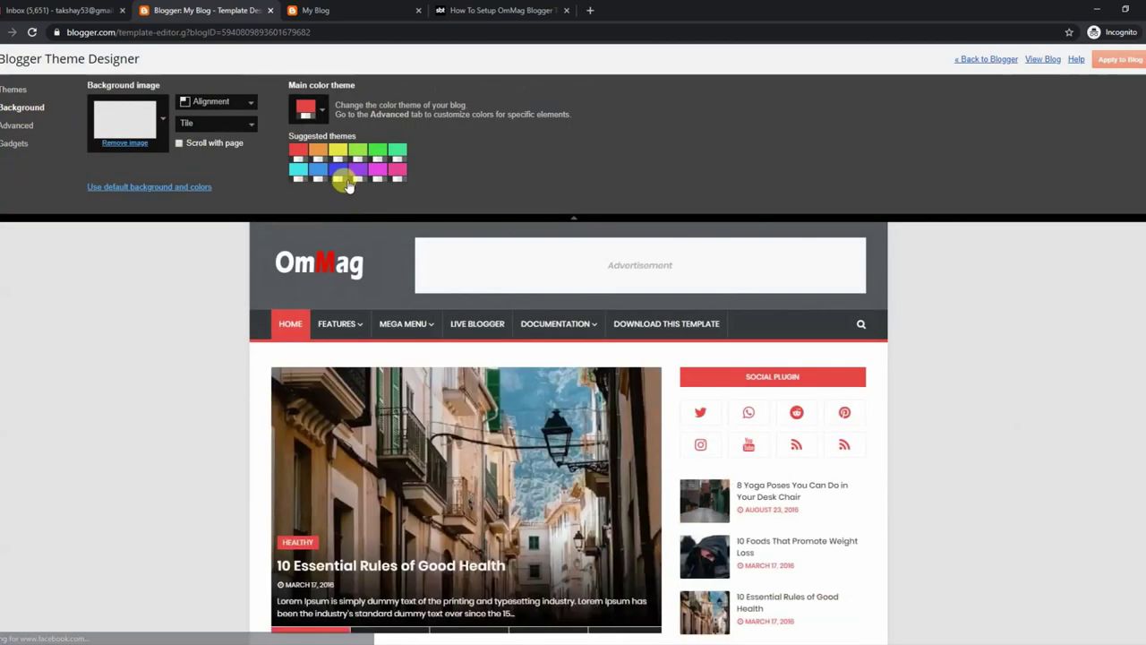
{"action": "left_click", "coordinate": [358, 168]}
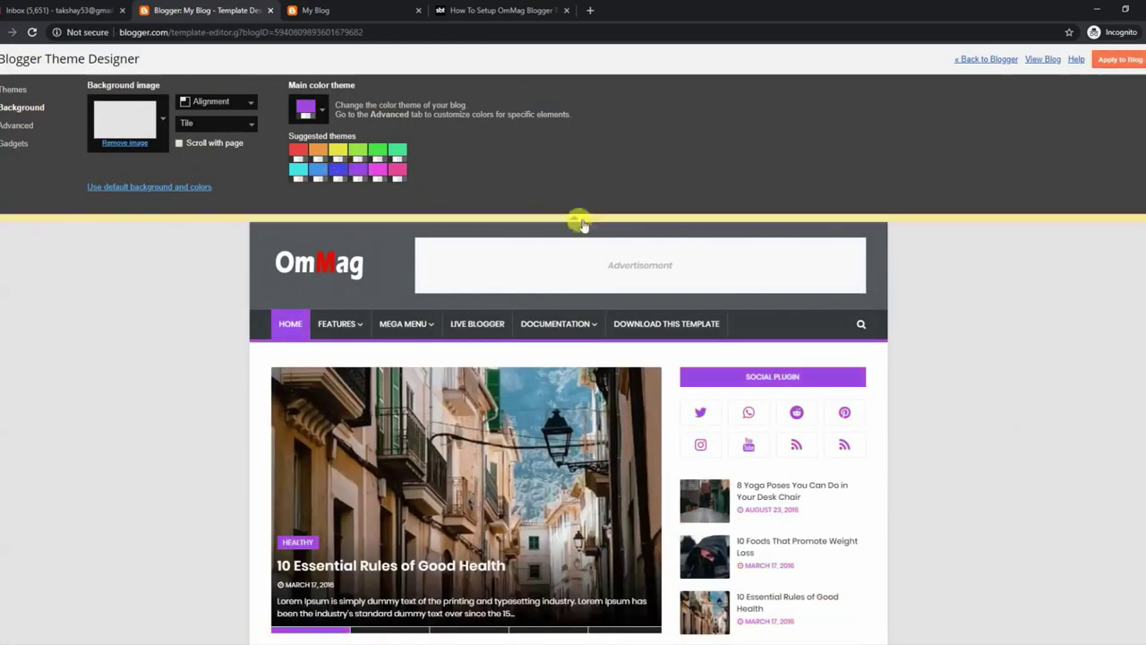
- Collapse the Theme Designer options and review the purple color theme throughout the blog preview
{"action": "left_click", "coordinate": [578, 220]}
{"action": "scroll", "coordinate": [568, 349], "scroll_direction": "down", "scroll_amount": 10}
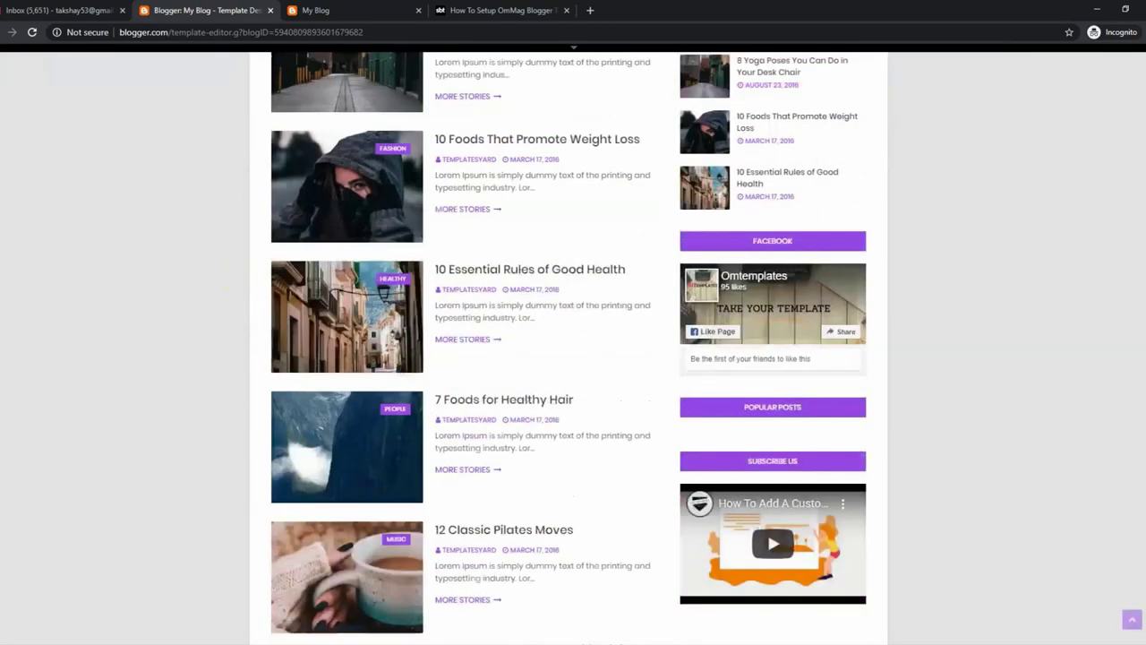
{"action": "scroll", "coordinate": [569, 349], "scroll_direction": "up", "scroll_amount": 8}
{"action": "scroll", "coordinate": [977, 220], "scroll_direction": "up", "scroll_amount": 3}
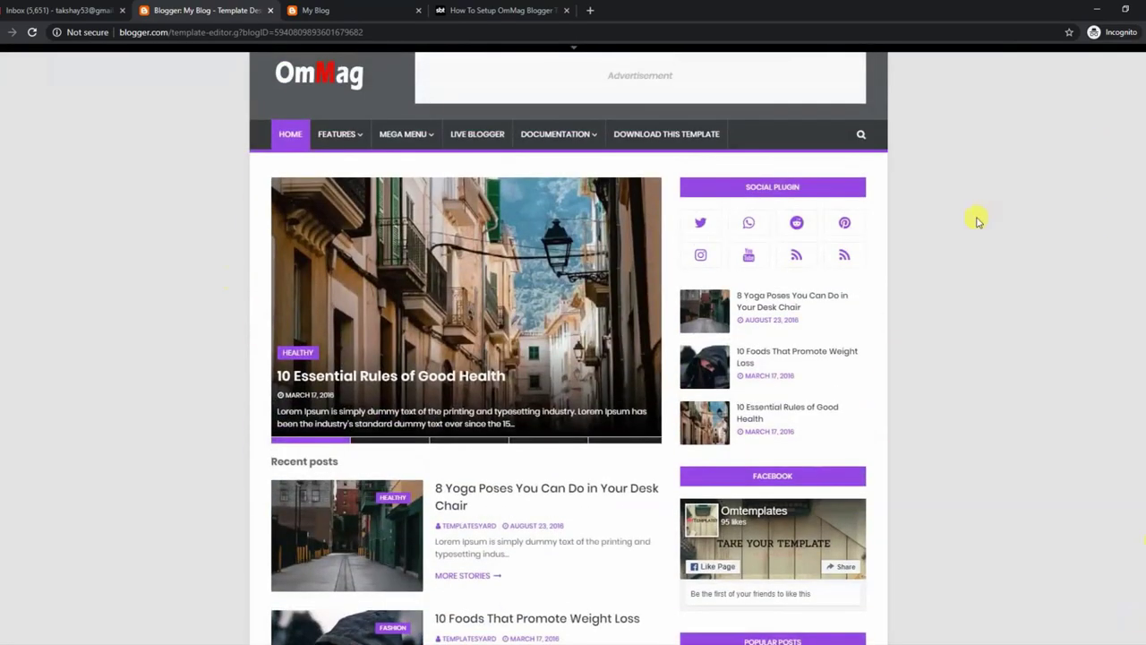